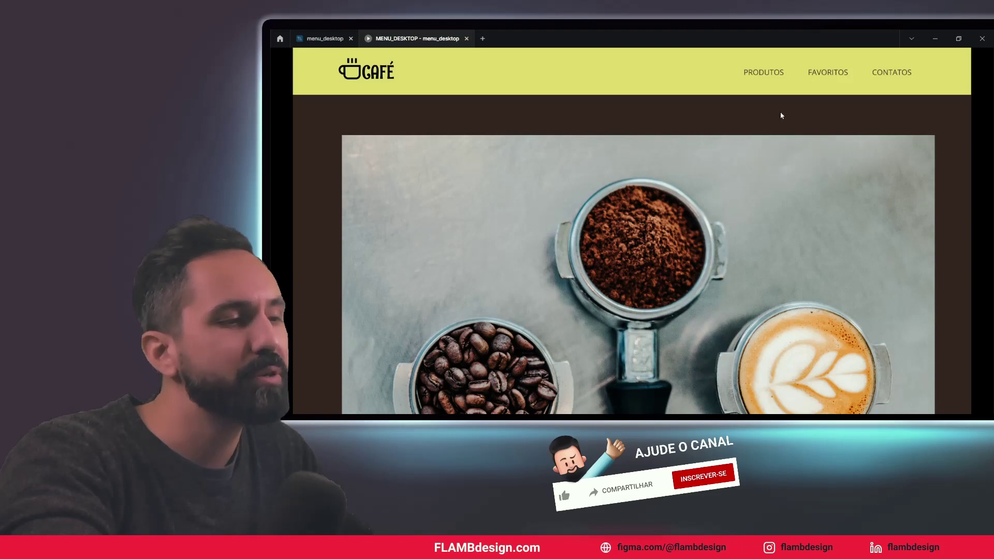
- Preview the PRODUTOS and FAVORITOS dropdowns, then visit the Gourmet and Especiais pages
left_click(754, 80)
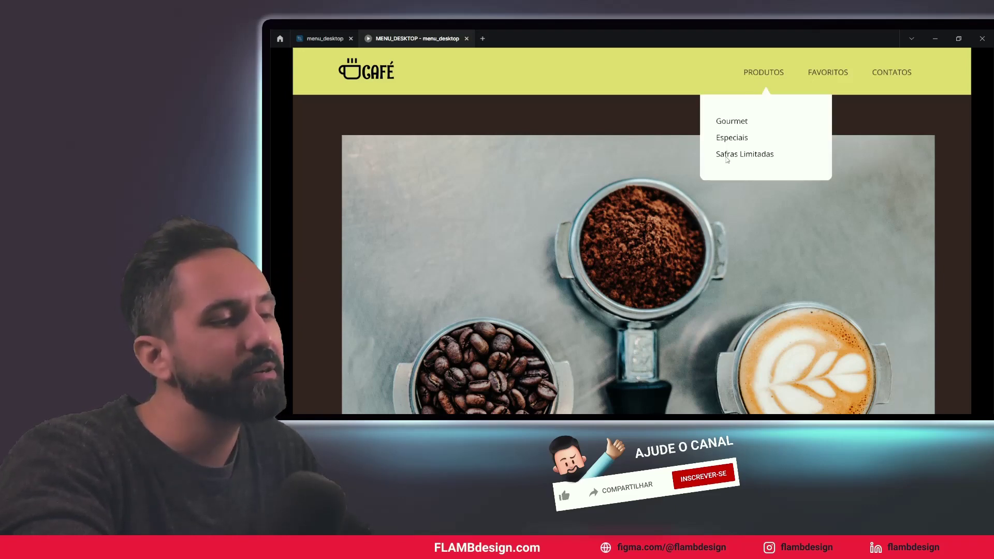
left_click(816, 78)
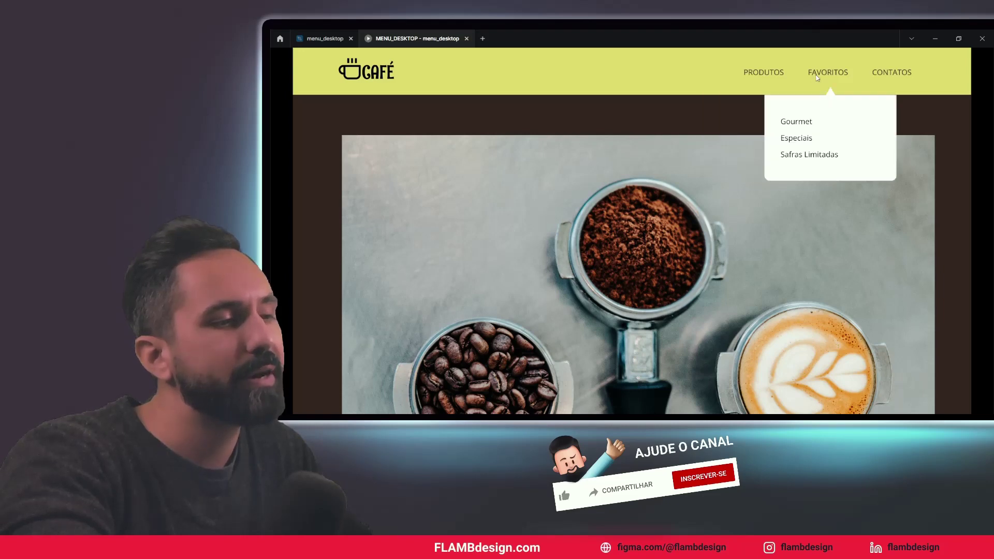
left_click(765, 75)
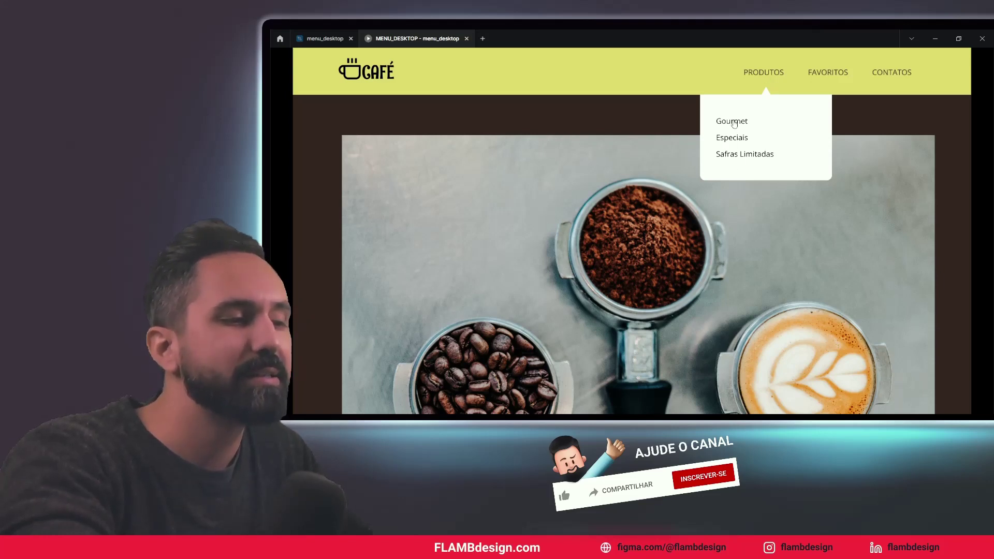
left_click(734, 123)
left_click(750, 74)
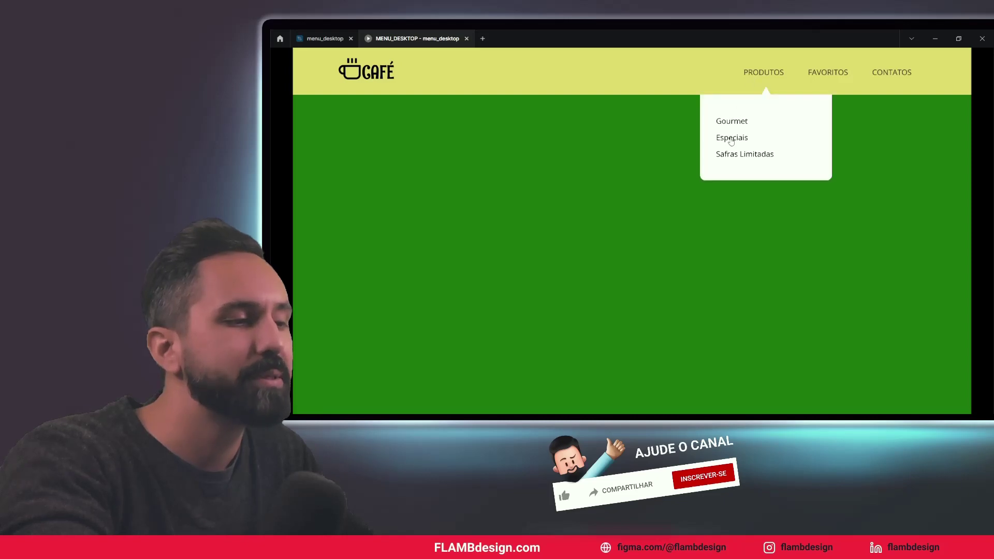
left_click(731, 139)
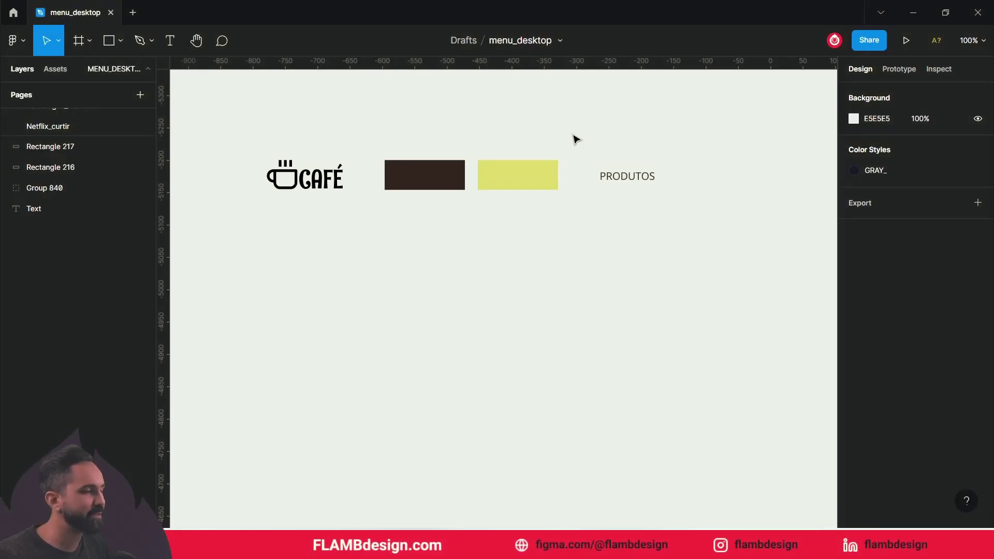
- Create a 1440×1024 Desktop frame from the Frame tool's Desktop presets
left_click(628, 179)
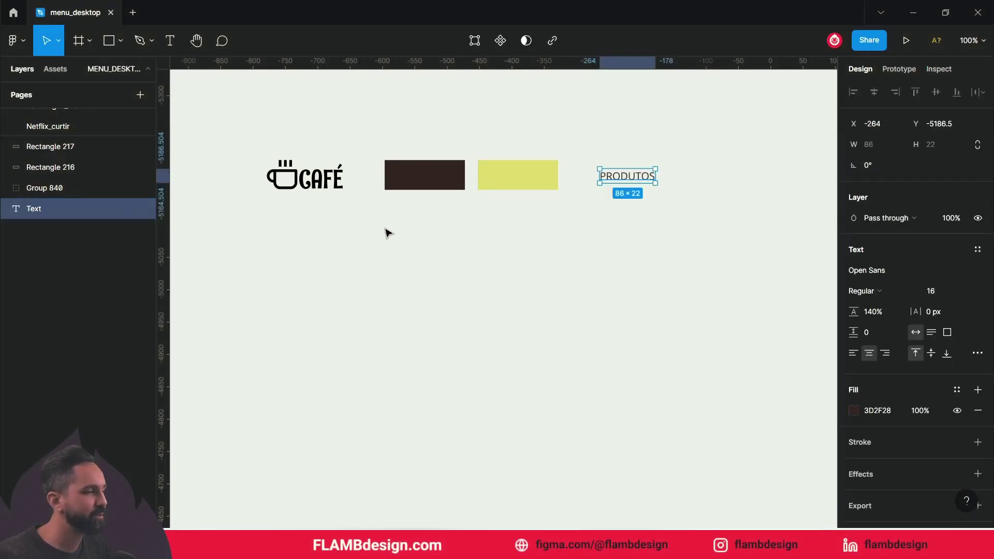
left_click(327, 180)
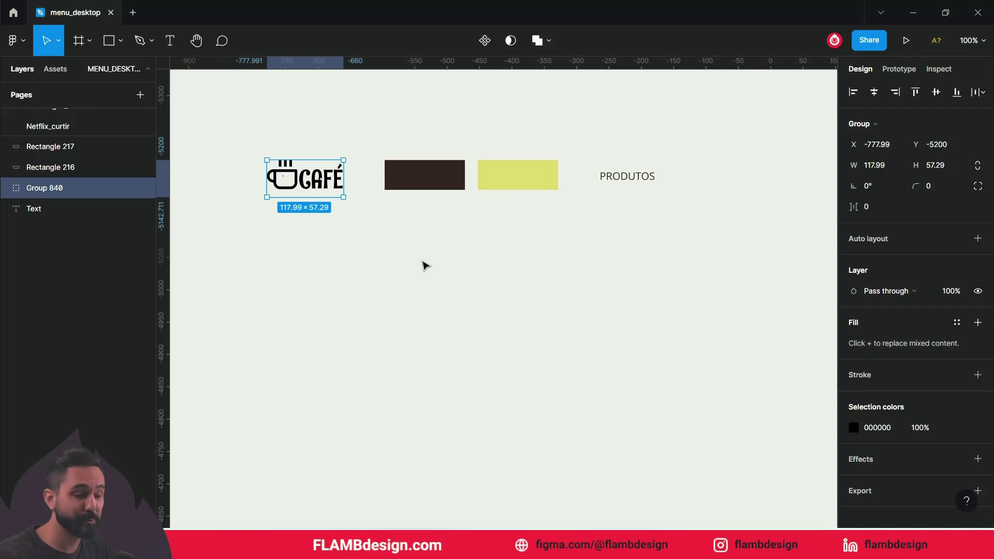
left_click(420, 257)
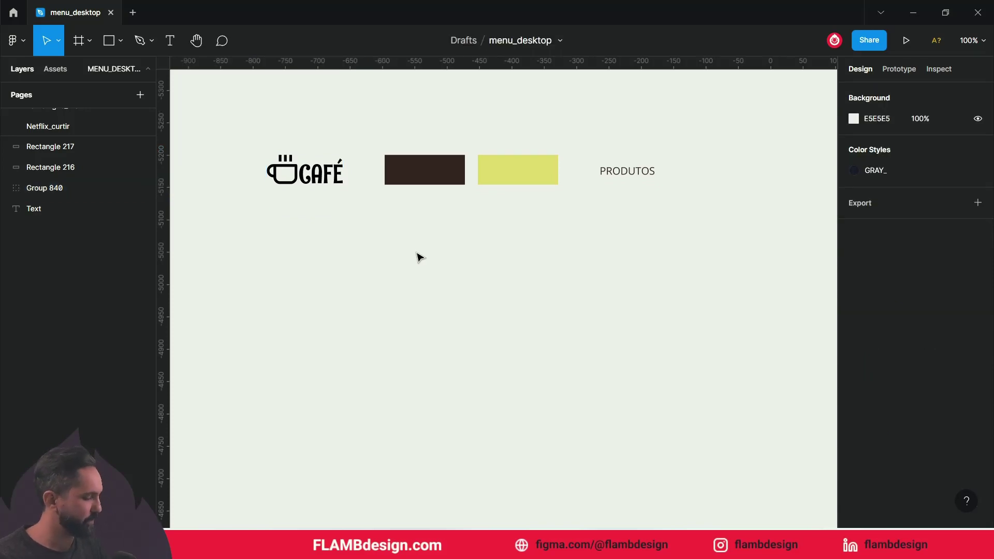
key("f")
scroll(416, 252, "down", 2)
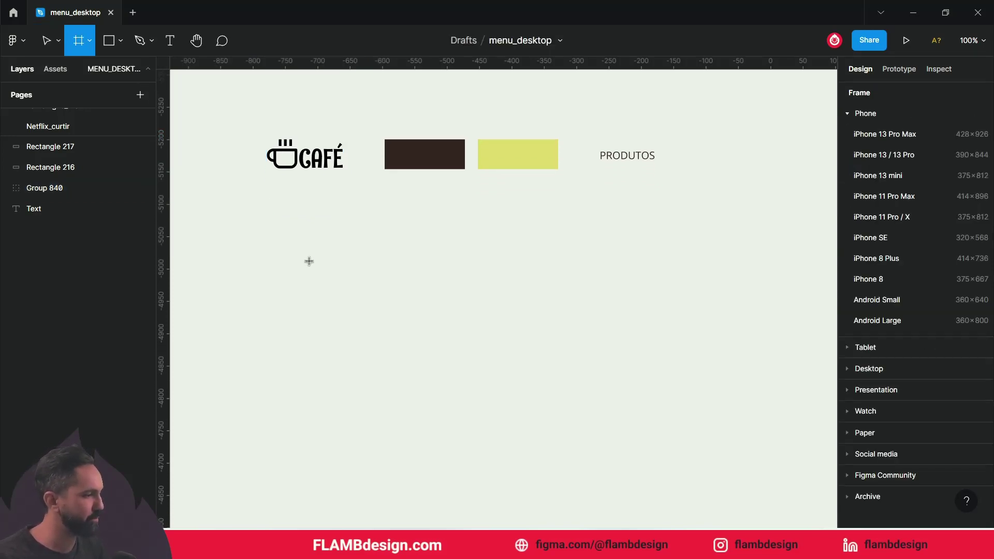
left_click(872, 373)
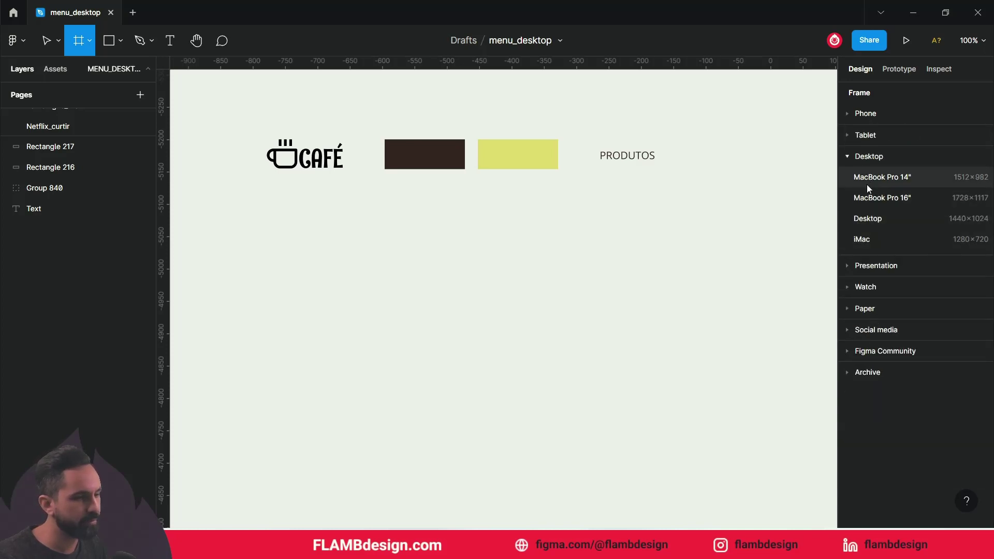
left_click(913, 221)
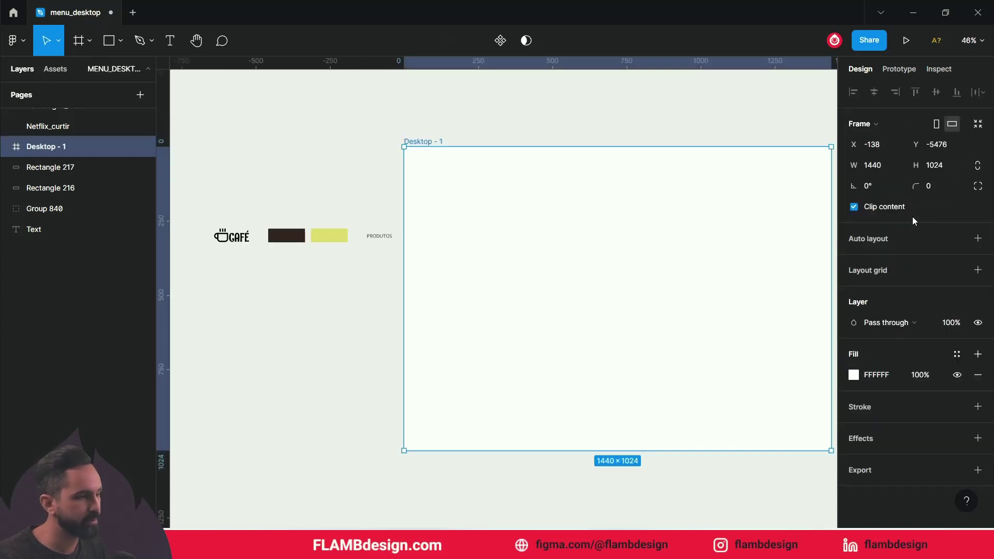
- Move the new Desktop frame a little to the right of the café elements
scroll(334, 151, "right", 3)
scroll(316, 155, "right", 2)
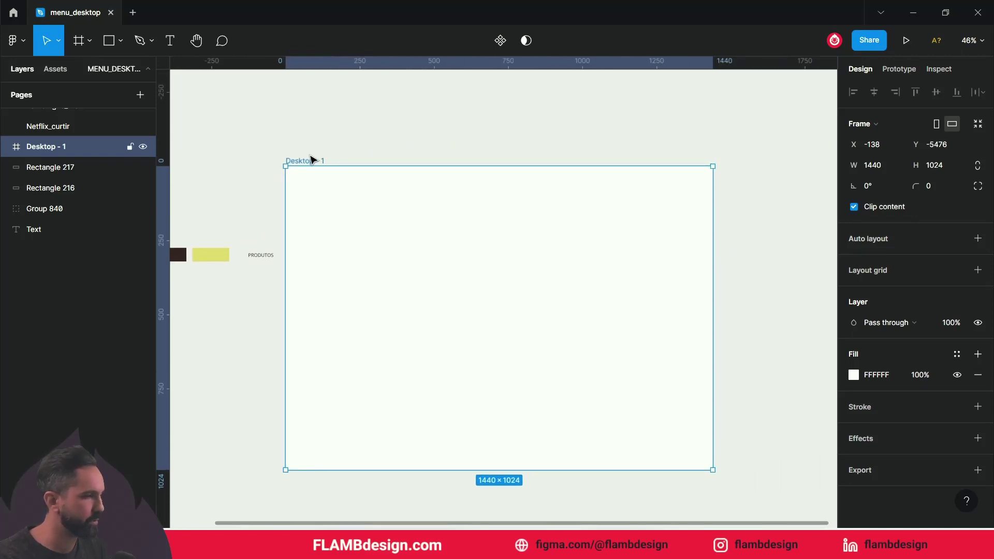
mouse_move(319, 164)
left_mouse_down()
mouse_move(362, 167)
mouse_move(429, 145)
left_mouse_up()
left_click(362, 148)
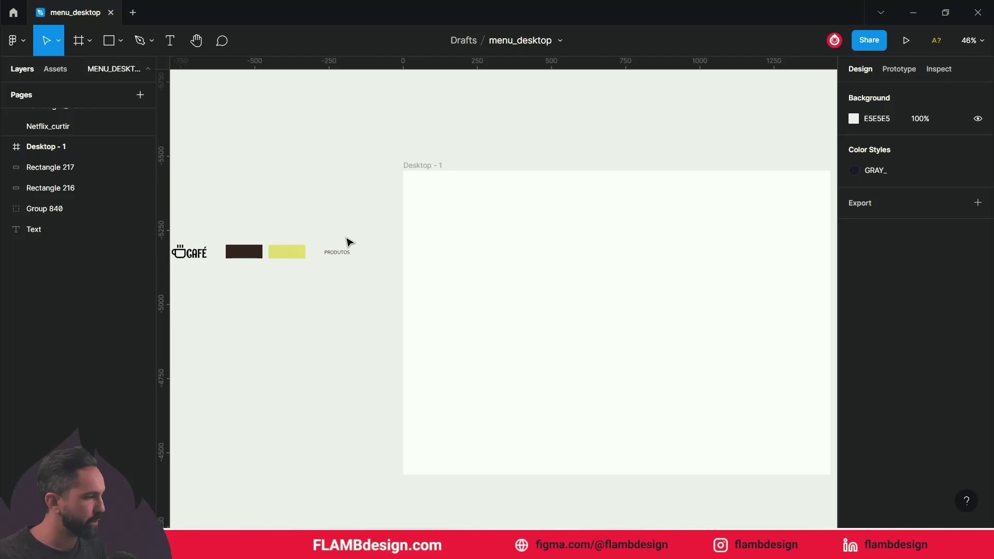
- Duplicate the yellow rectangle into the frame's top and size it to a 1440×100 bar
mouse_move(297, 258)
left_mouse_down()
mouse_move(434, 185)
mouse_move(425, 188)
left_mouse_up()
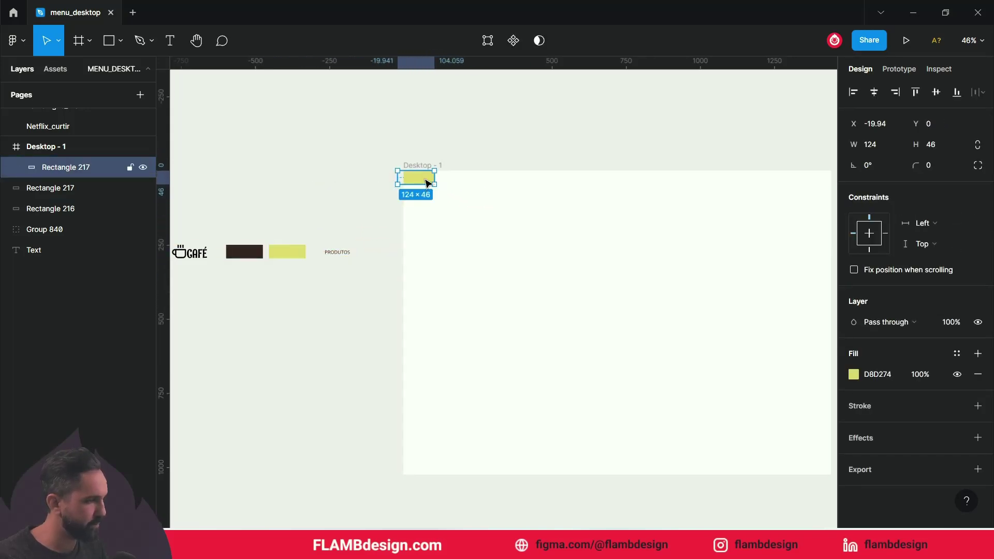
left_click_drag(543, 178, 402, 153)
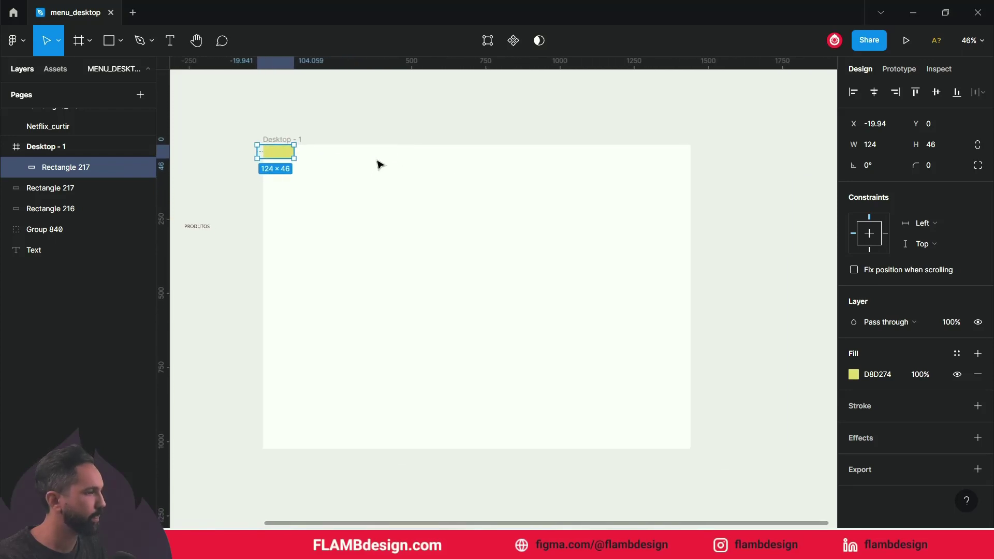
left_click_drag(285, 153, 691, 157)
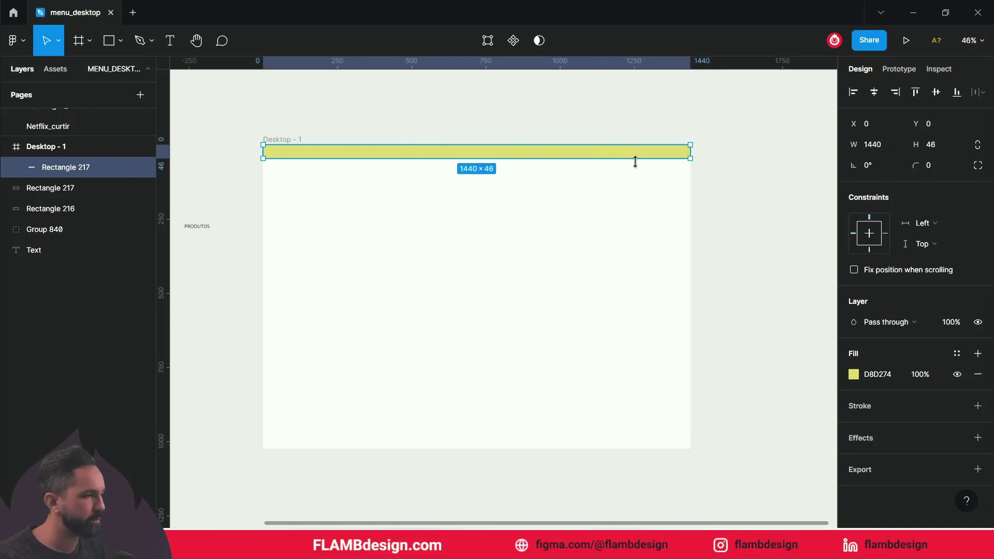
left_click_drag(635, 160, 638, 171)
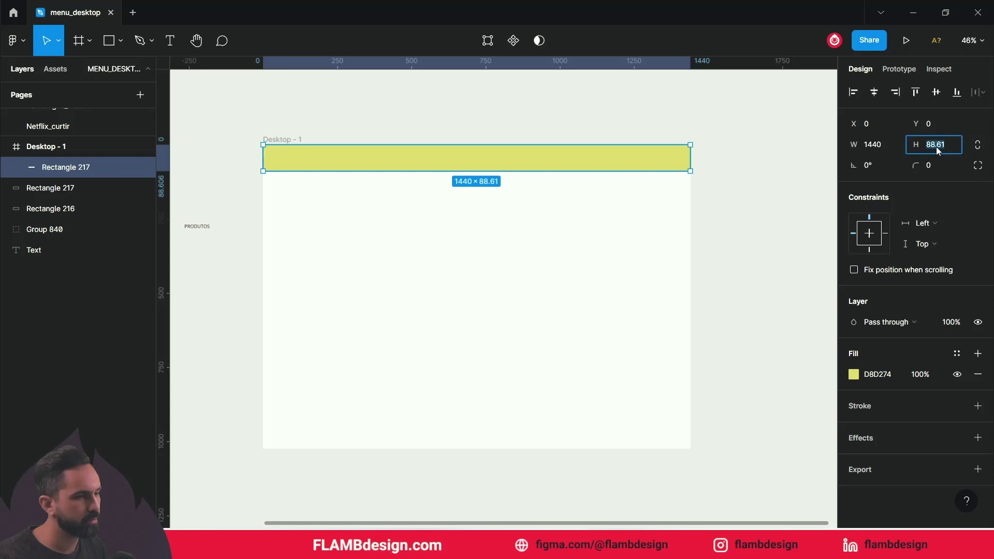
type("10")
key("Return")
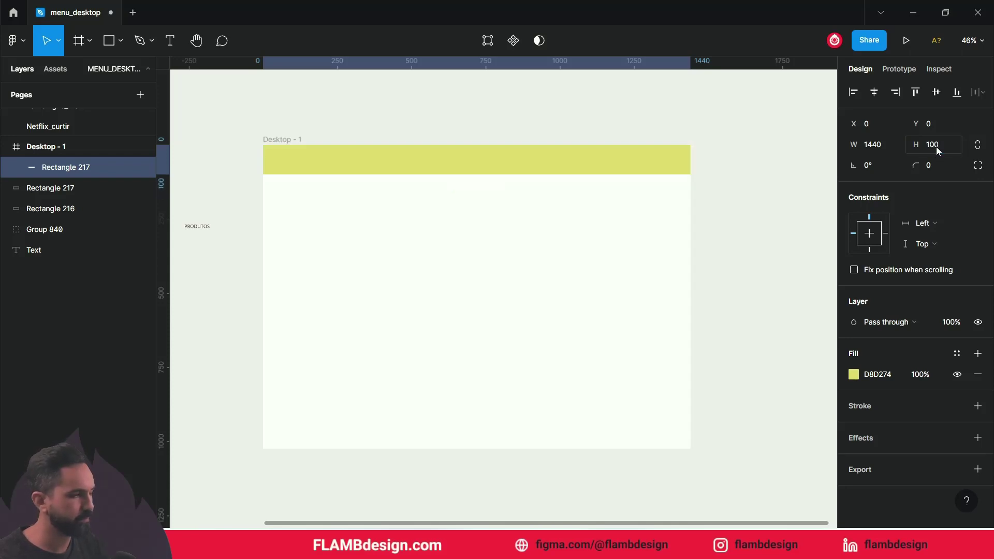
- Move the CAFÉ logo group into the yellow header bar
left_click(713, 254)
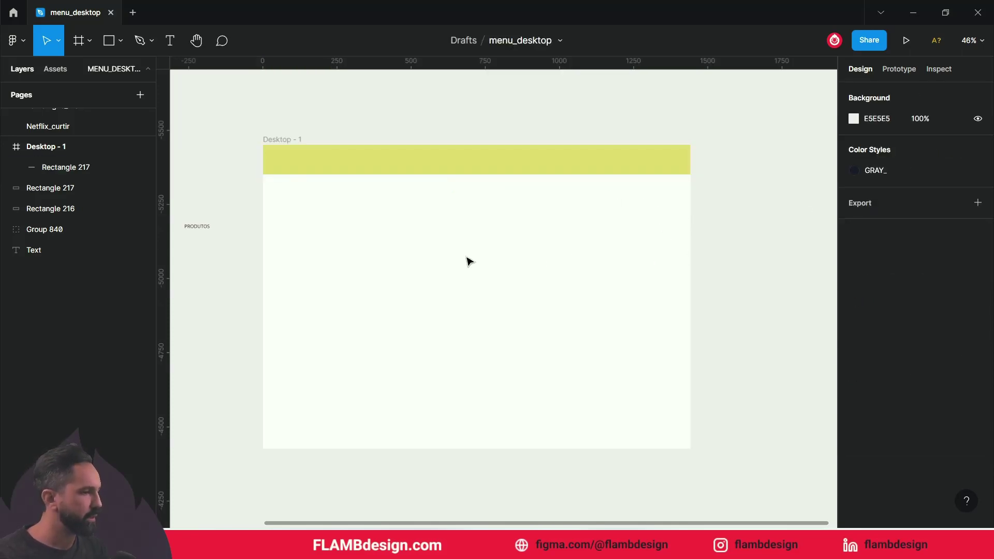
scroll(490, 262, "left", 5)
scroll(599, 299, "left", 2)
left_click_drag(329, 284, 589, 217)
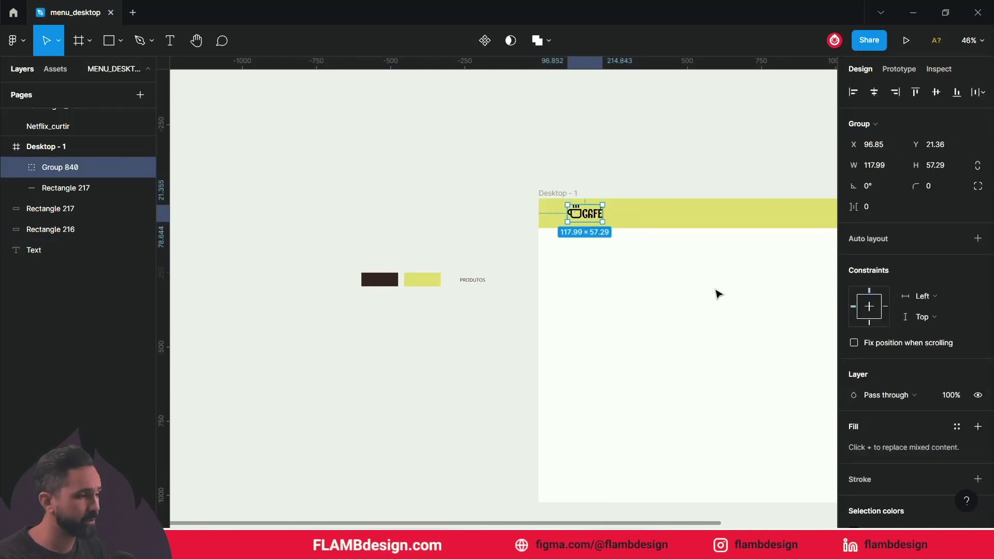
- Nudge the CAFÉ logo down by one unit inside the header
scroll(611, 284, "right", 2)
scroll(459, 245, "right", 5)
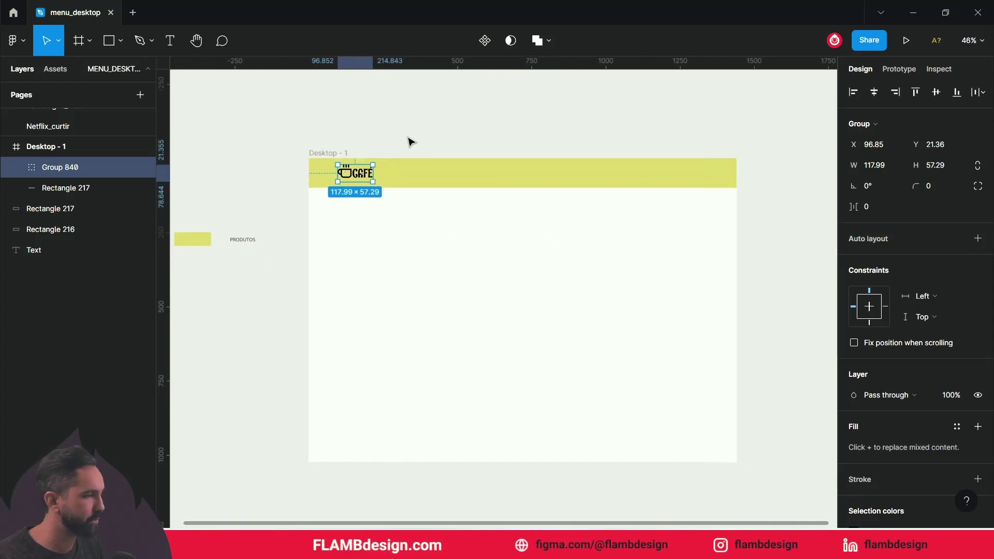
left_click(388, 154)
left_click(370, 174)
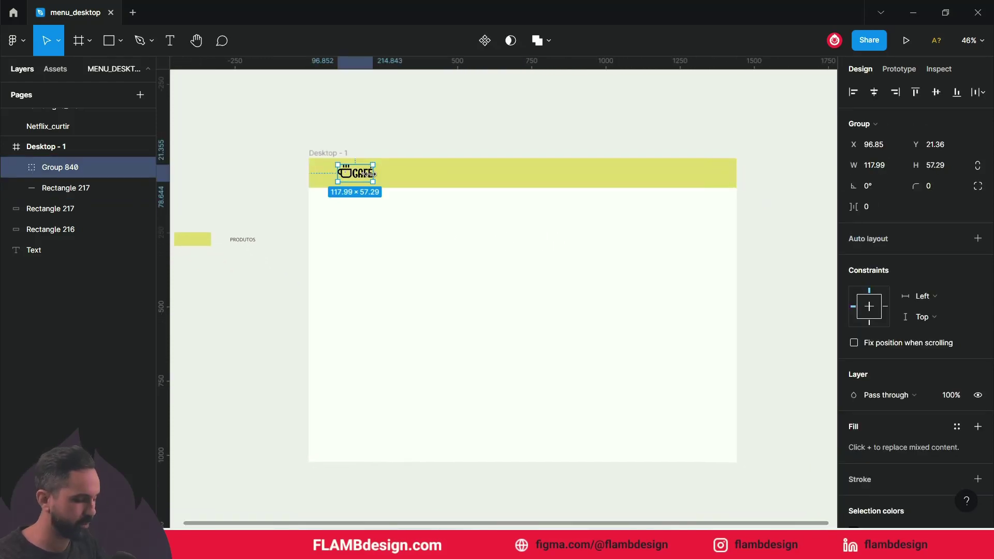
key("Down")
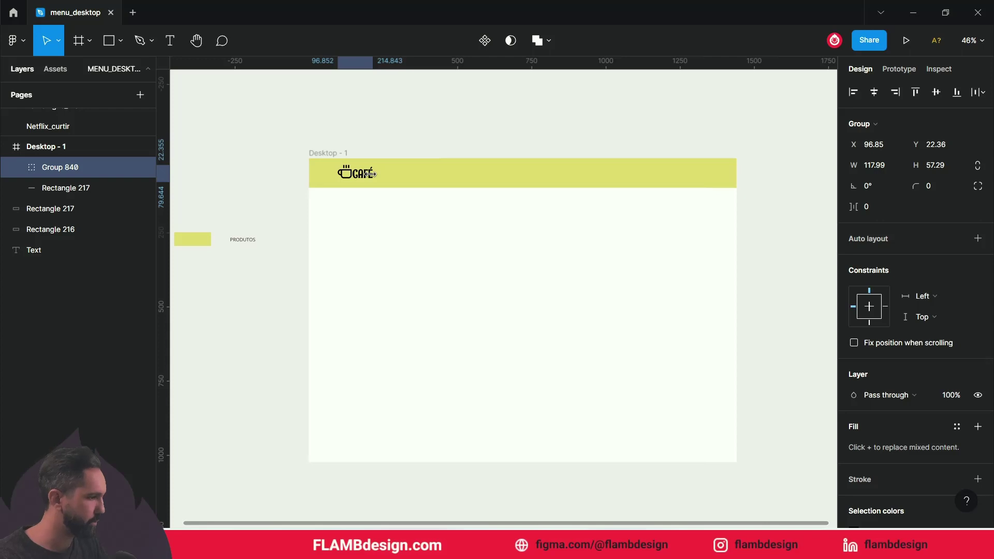
left_click(407, 241)
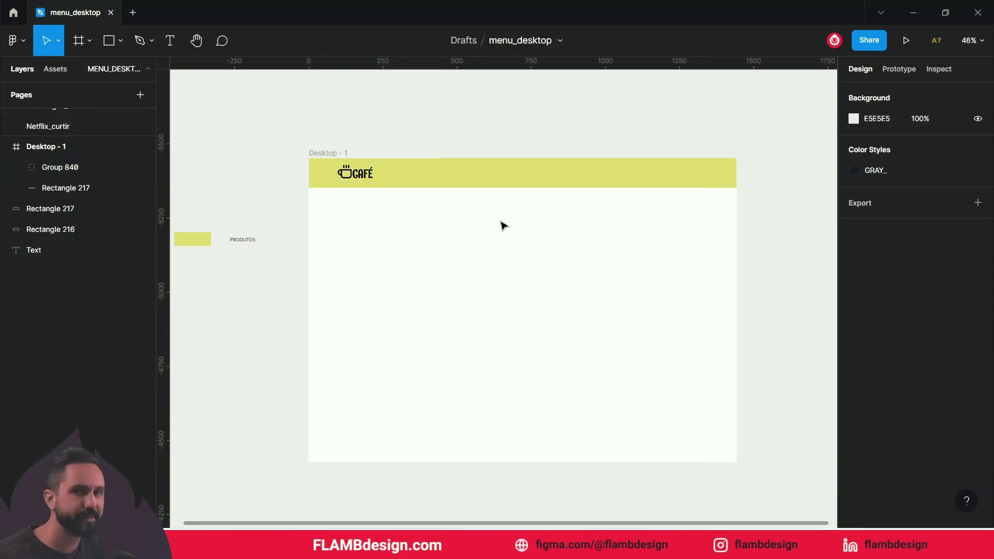
- Move the PRODUTOS label into the header and duplicate it into three evenly spaced labels
left_click(239, 242)
left_click_drag(249, 244, 561, 199)
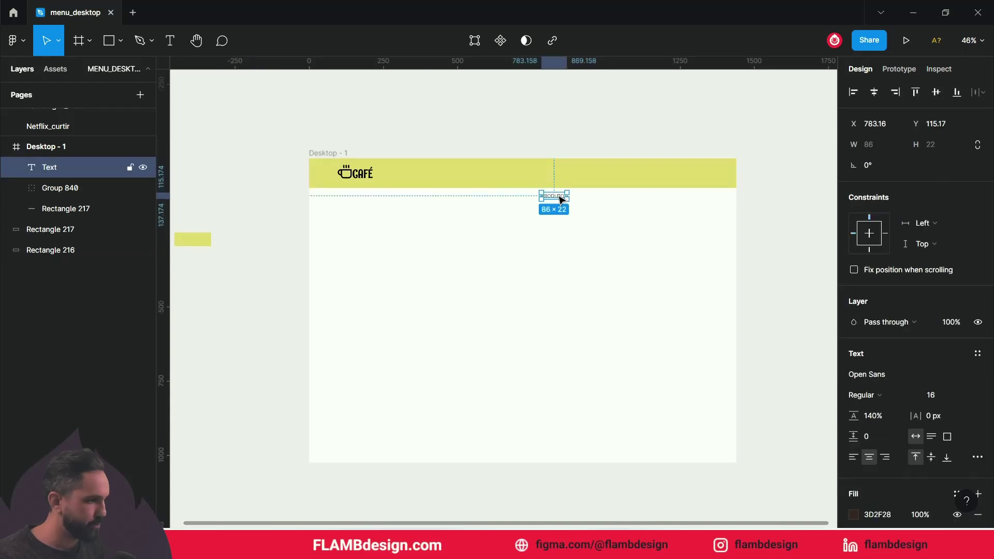
left_click(563, 164)
left_click_drag(562, 231, 593, 192)
mouse_move(488, 269)
left_mouse_down()
mouse_move(672, 286)
mouse_move(362, 304)
left_mouse_up()
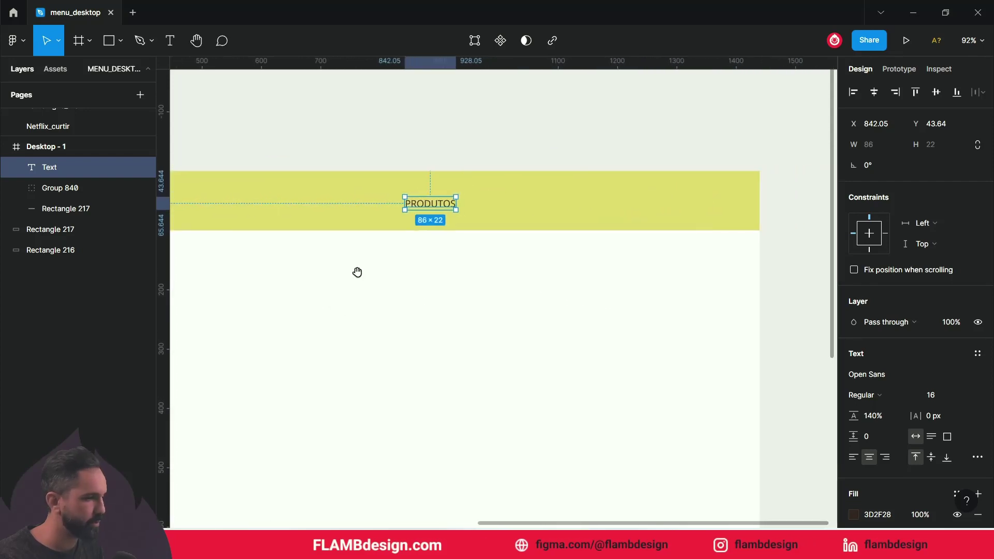
left_click_drag(444, 209, 389, 206)
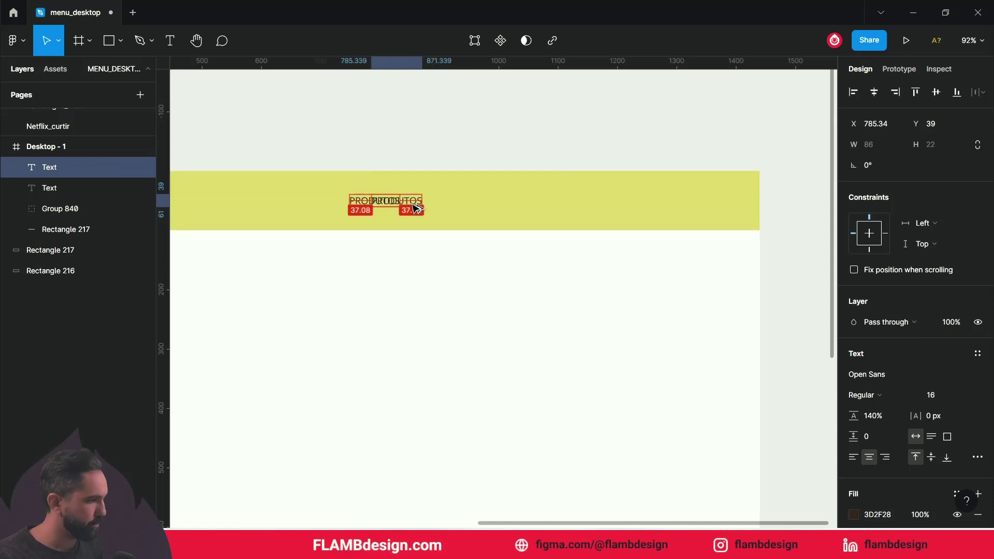
left_click_drag(381, 205, 461, 209)
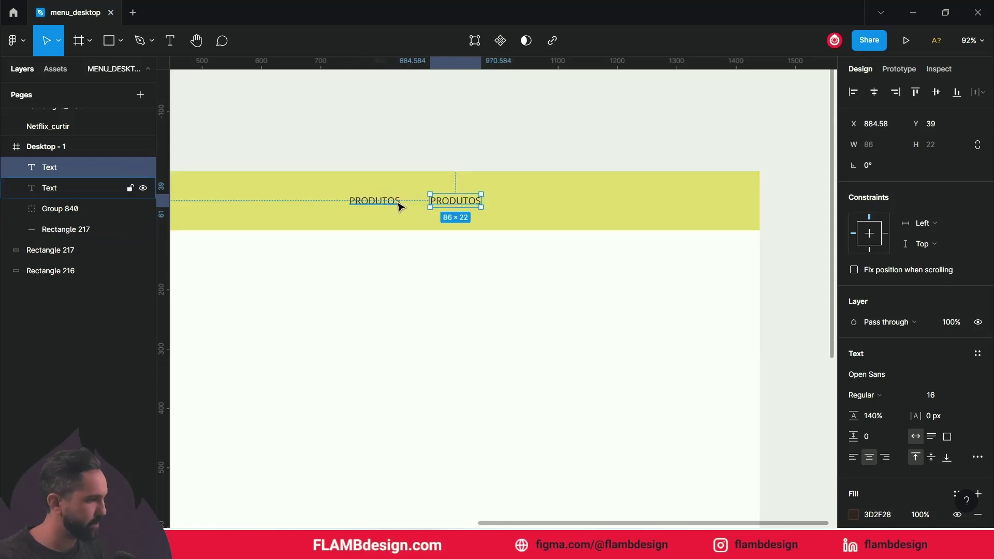
key("ctrl+d")
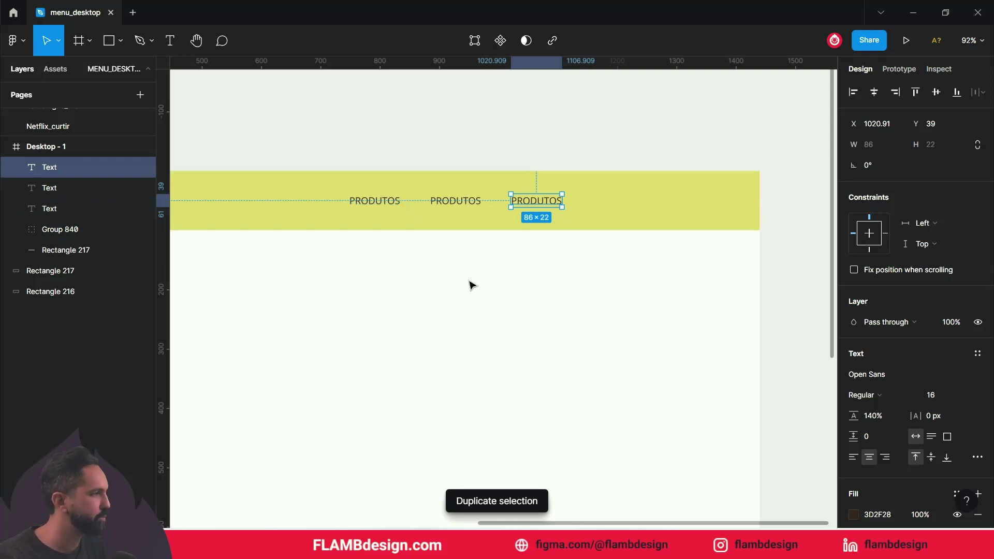
- Rename the middle and right labels to FAVORITOS and CONTATOS
left_click(463, 203)
type("FAV")
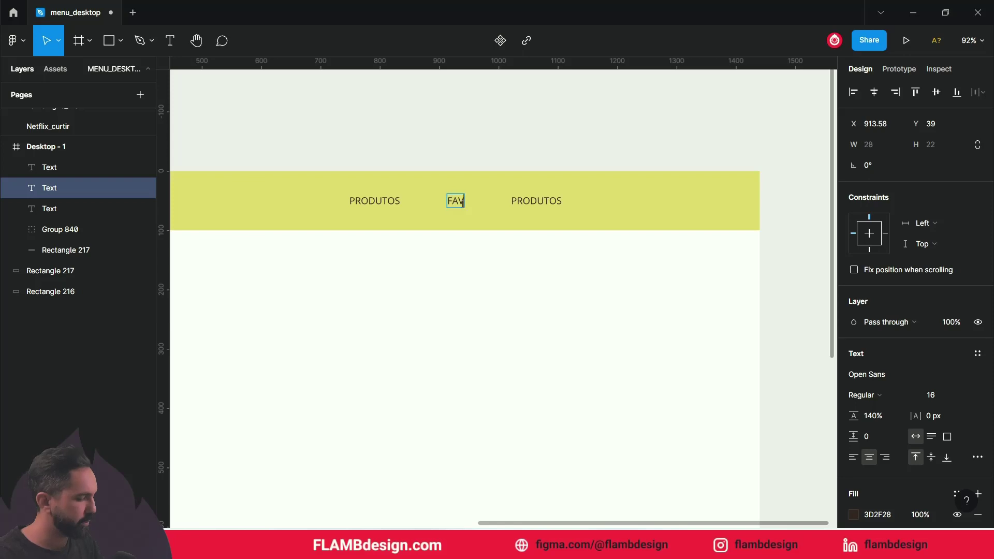
type("ORITOS")
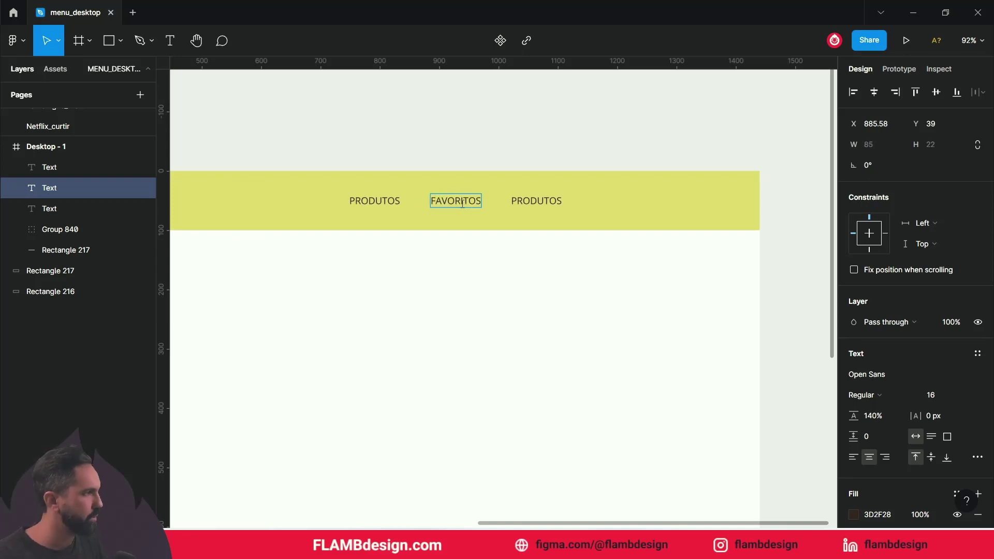
key("Escape")
left_click(535, 202)
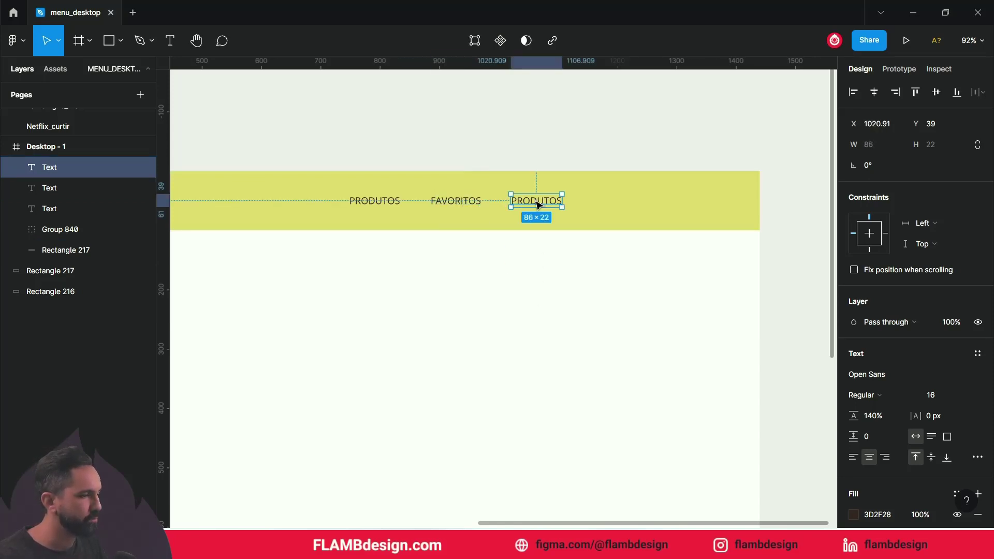
double_click(535, 201)
type("CONT")
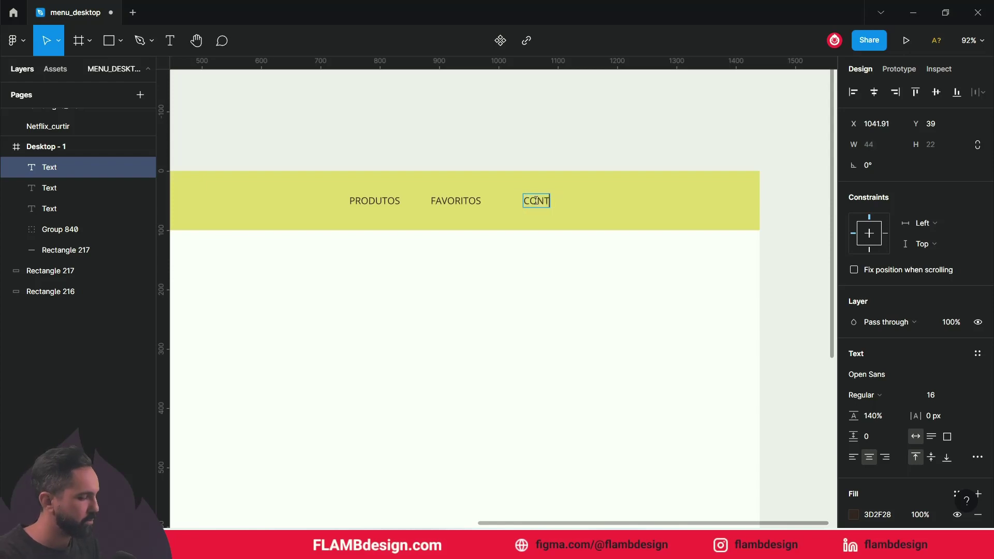
type("ATOS")
key("Escape")
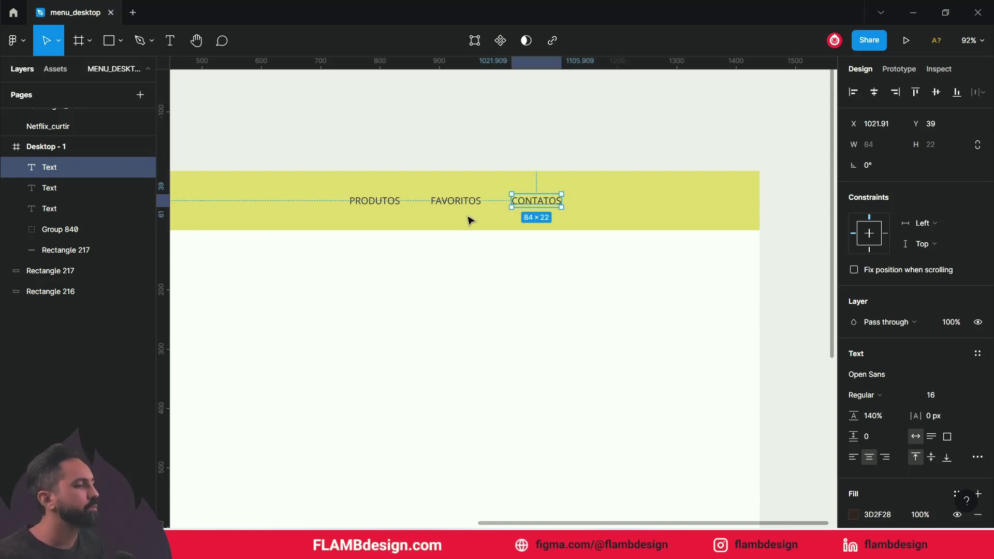
- Select the PRODUTOS, FAVORITOS and CONTATOS labels together
left_click(379, 196)
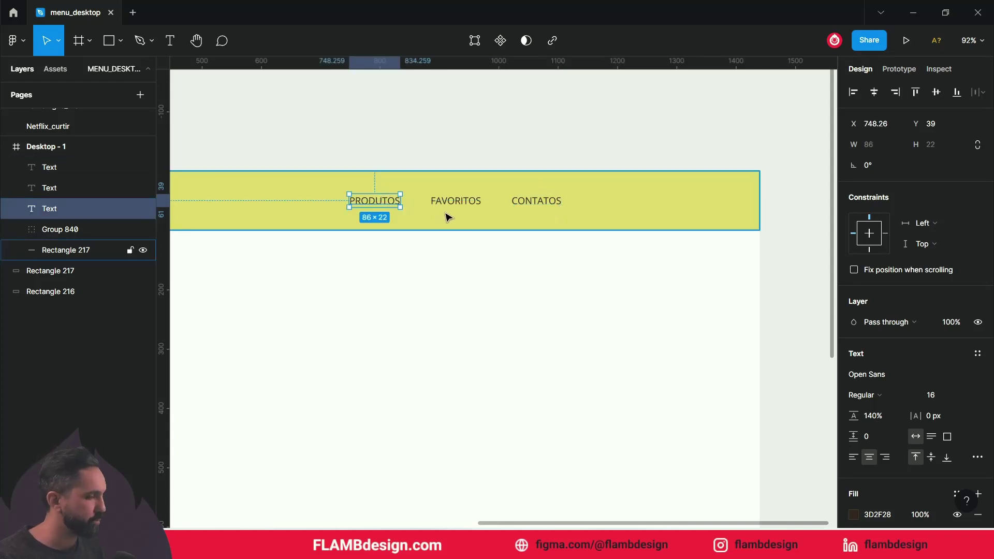
left_click(464, 208, "shift")
left_click(516, 206, "shift")
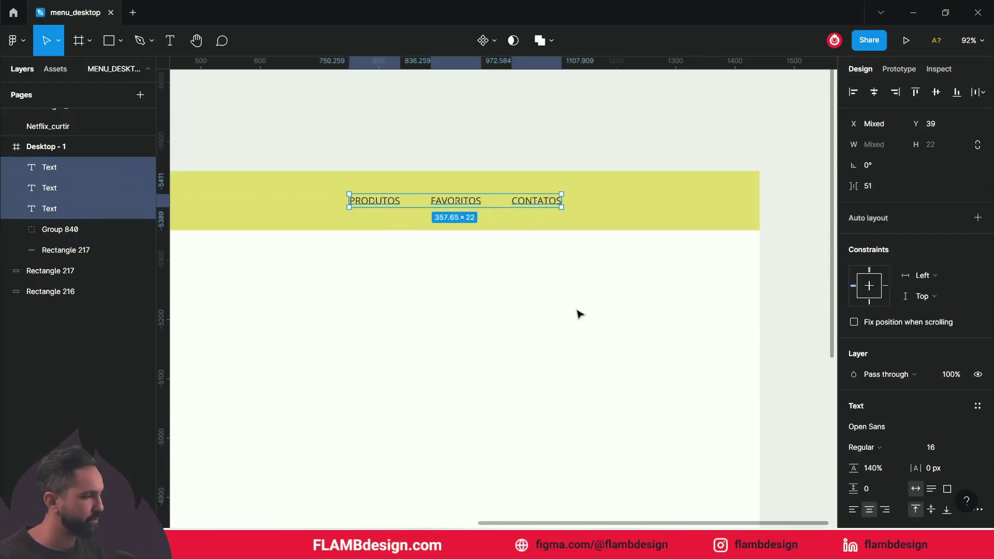
- Wrap the three labels in an auto layout frame and drag it right in the header
key("shift+a")
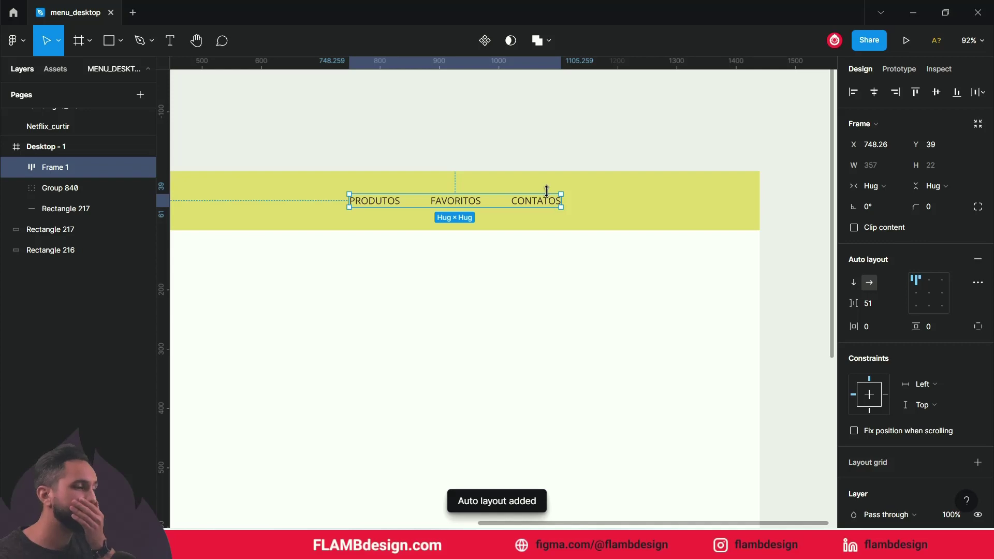
left_click_drag(561, 210, 642, 210)
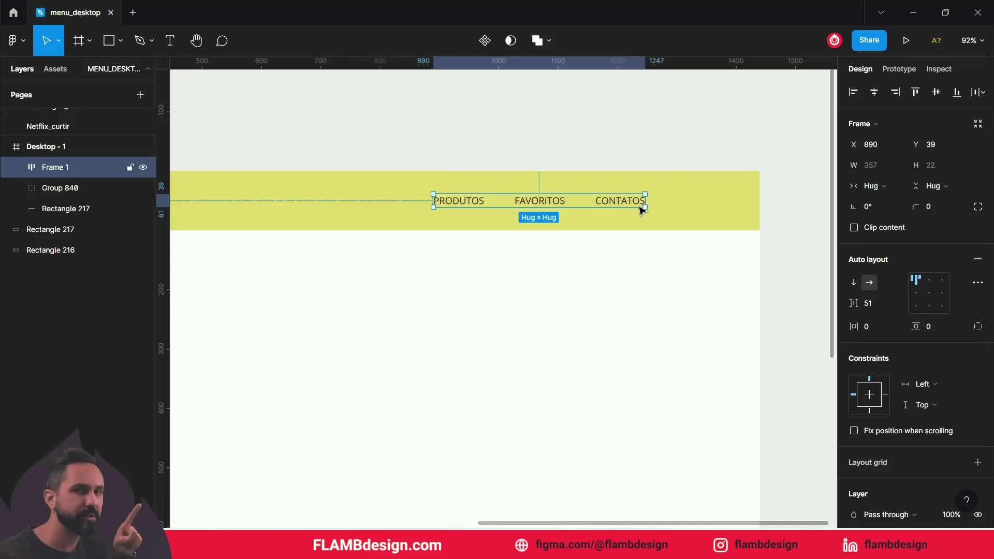
left_click(624, 269)
left_click(609, 203)
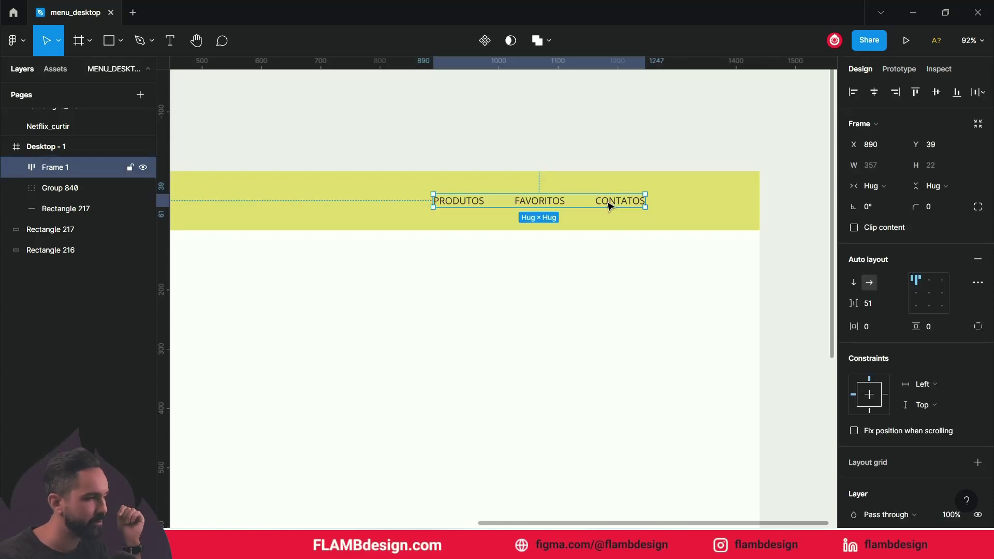
- Fine-tune the menu frame's position at the header's right end, opposite the CAFÉ logo
double_click(603, 203)
left_click(538, 272)
left_click(551, 203)
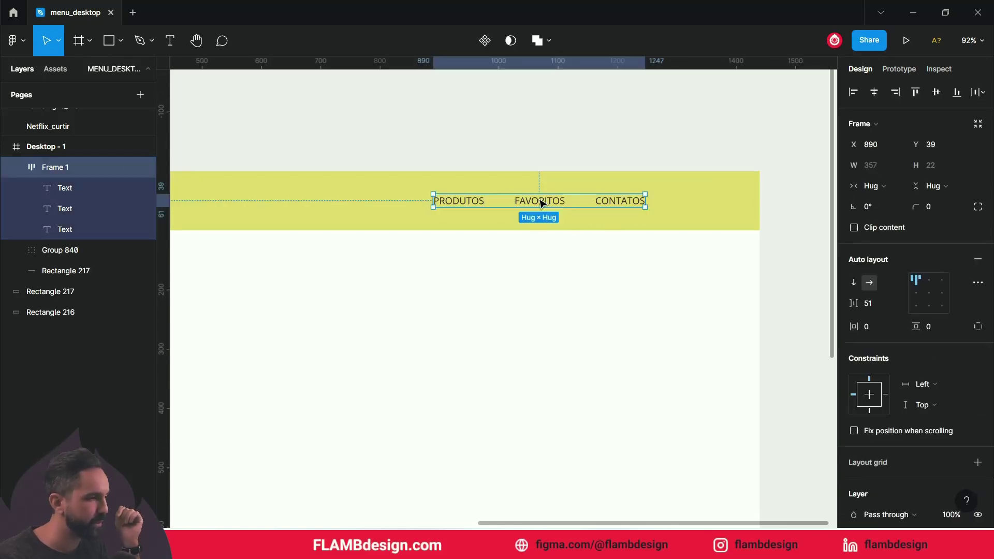
left_click(594, 296)
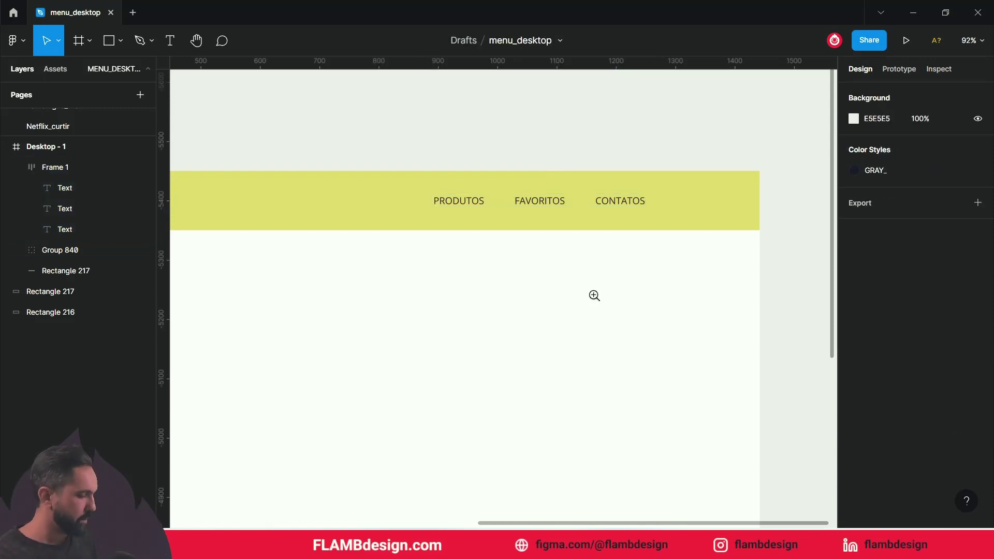
scroll(596, 298, "down", 5, "ctrl")
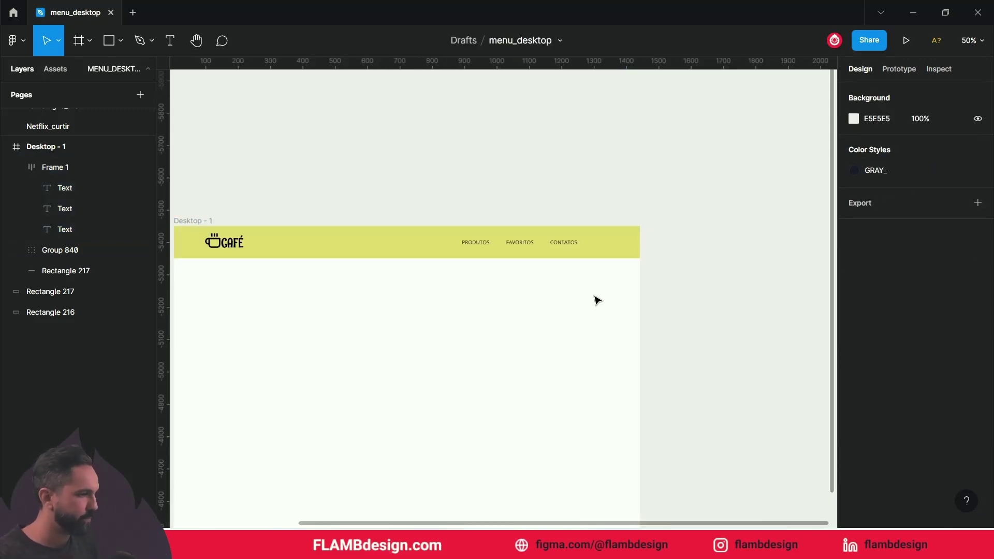
left_click_drag(604, 296, 665, 296)
left_click(644, 246)
left_click_drag(651, 250, 666, 250)
- Group the yellow bar, menu frame and CAFÉ logo into Group 841
left_click(660, 352)
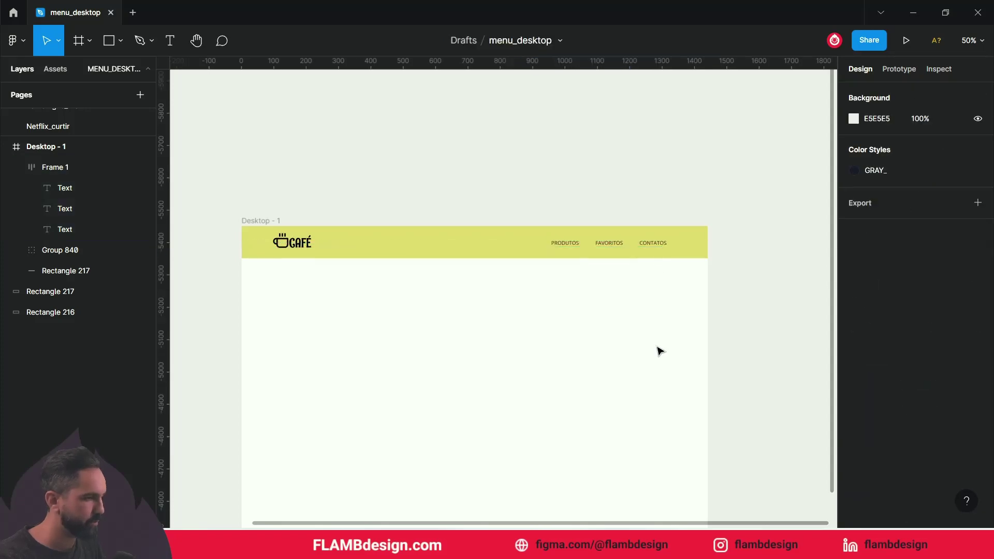
left_click(690, 254)
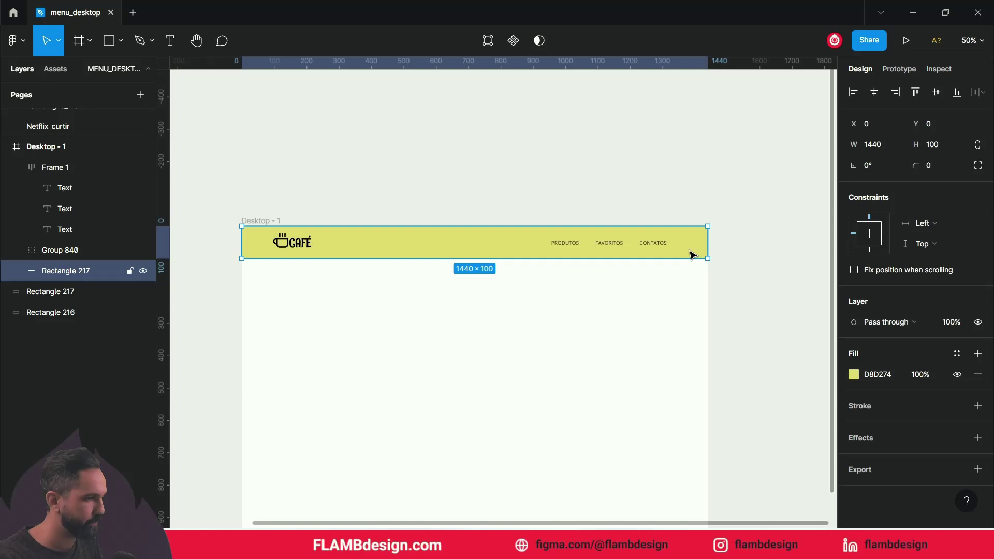
left_click(647, 247, "shift")
left_click(301, 245, "shift")
left_click(317, 262, "shift")
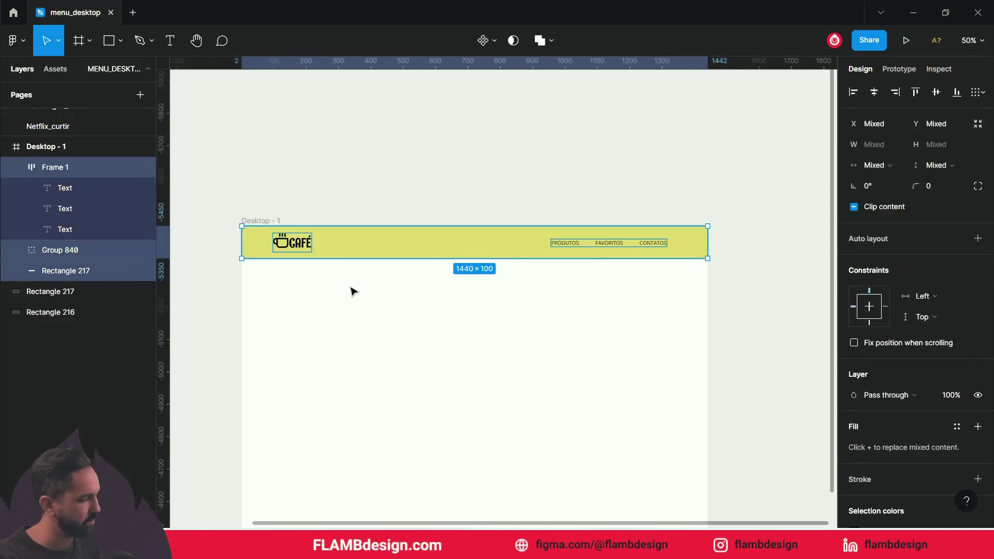
key("ctrl+g")
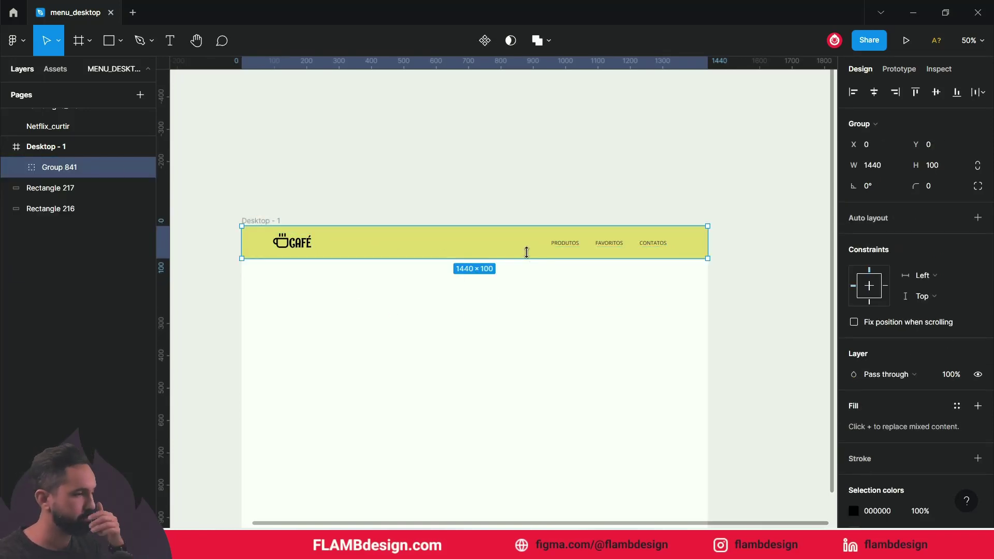
left_click(542, 315)
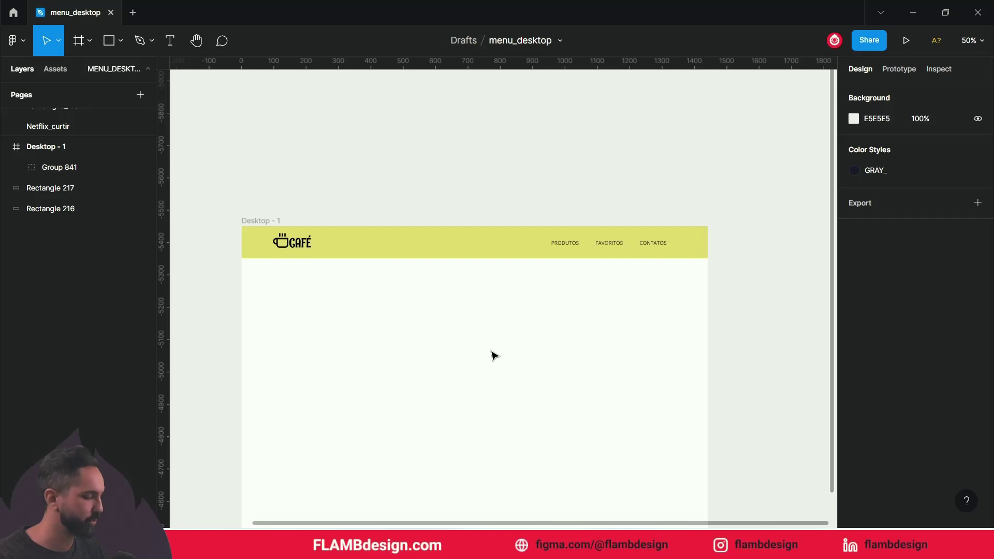
- Fill the Desktop - 1 frame with dark brown 3D2F28 sampled from the brown rectangle
scroll(520, 321, "left", 5)
scroll(544, 259, "left", 2)
mouse_move(314, 262)
left_mouse_down()
mouse_move(374, 303)
mouse_move(403, 303)
left_mouse_up()
left_click(491, 169)
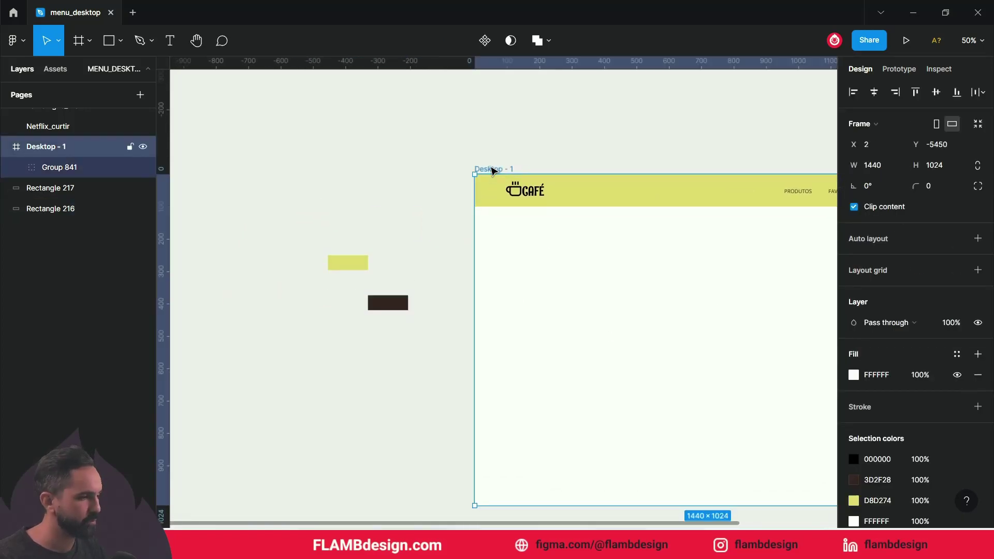
left_click(853, 375)
left_click(701, 383)
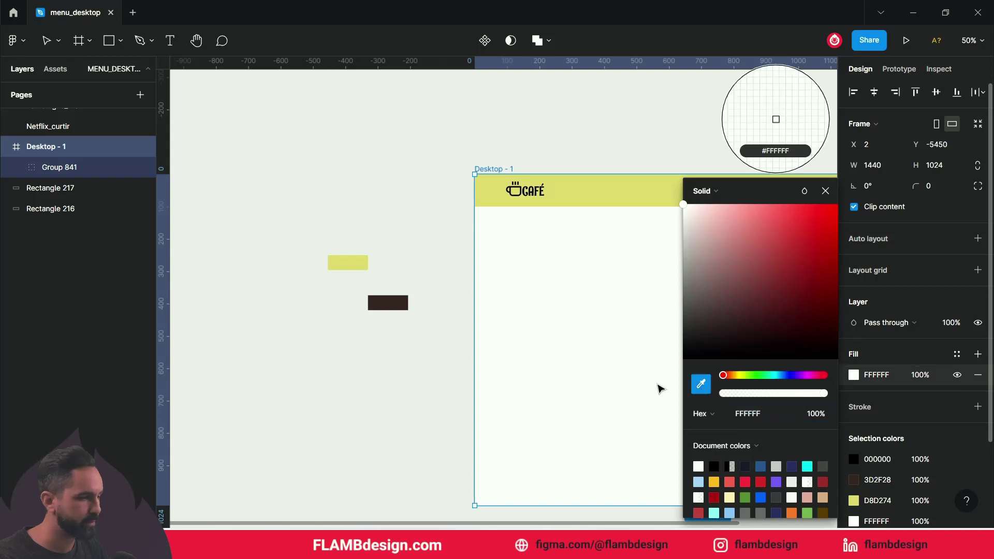
left_click(404, 303)
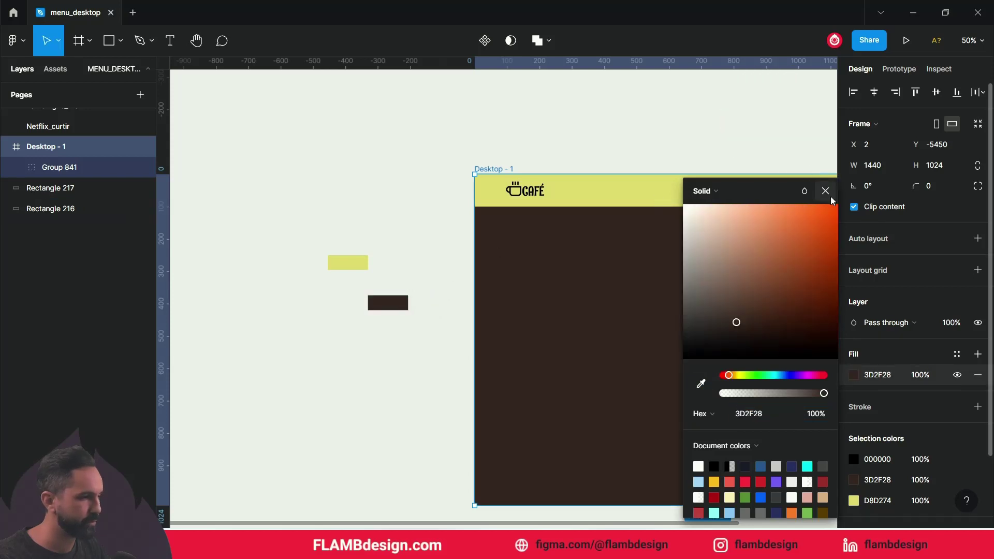
key("Escape")
left_click_drag(620, 126, 374, 130)
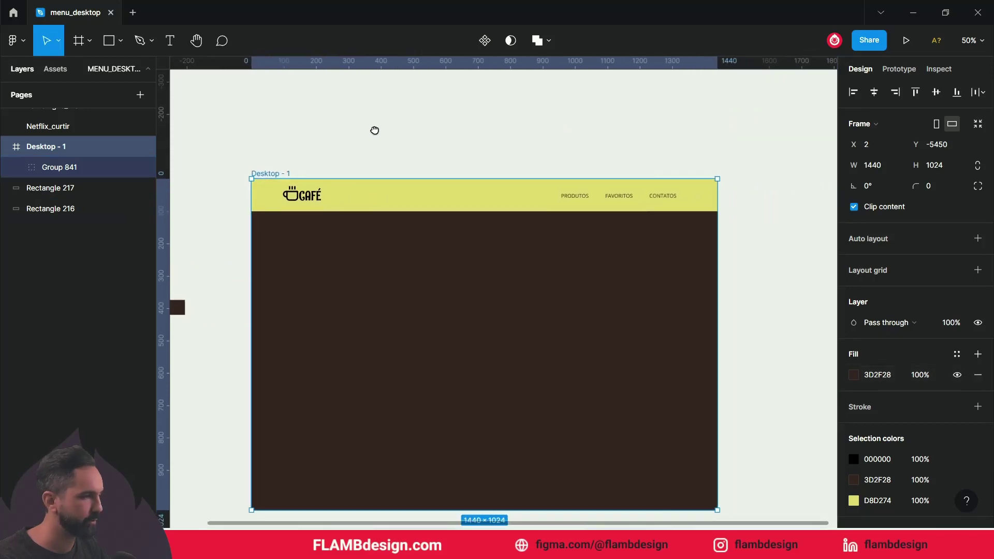
left_click(761, 192)
left_click_drag(730, 193, 599, 188)
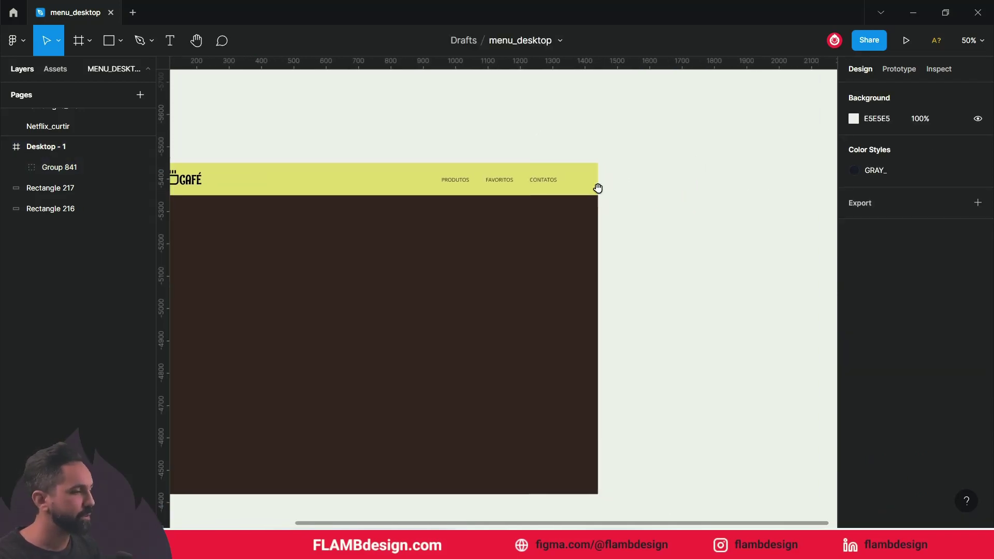
- Zoom in and pan across the header to inspect the menu labels at full size
left_click(700, 201)
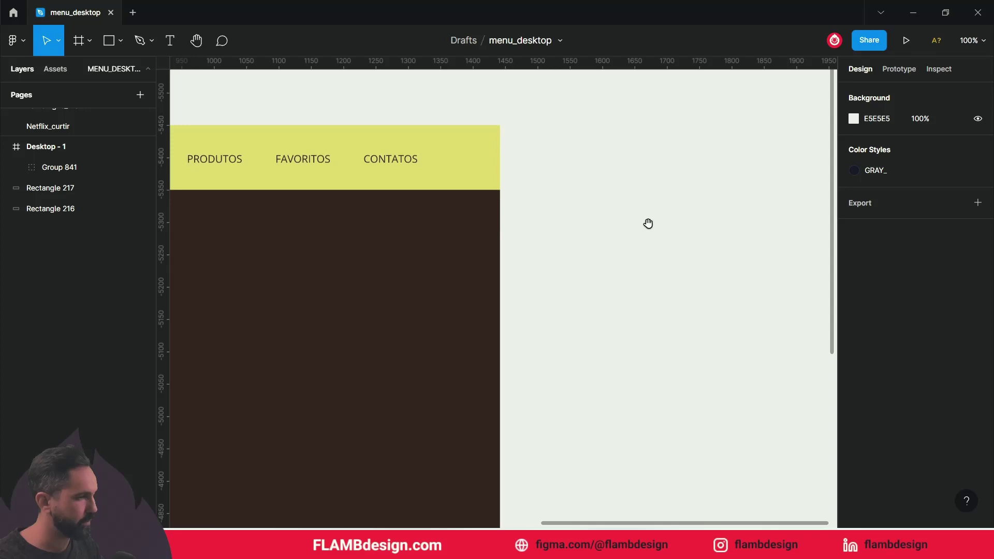
scroll(722, 261, "left", 3)
scroll(713, 237, "left", 1)
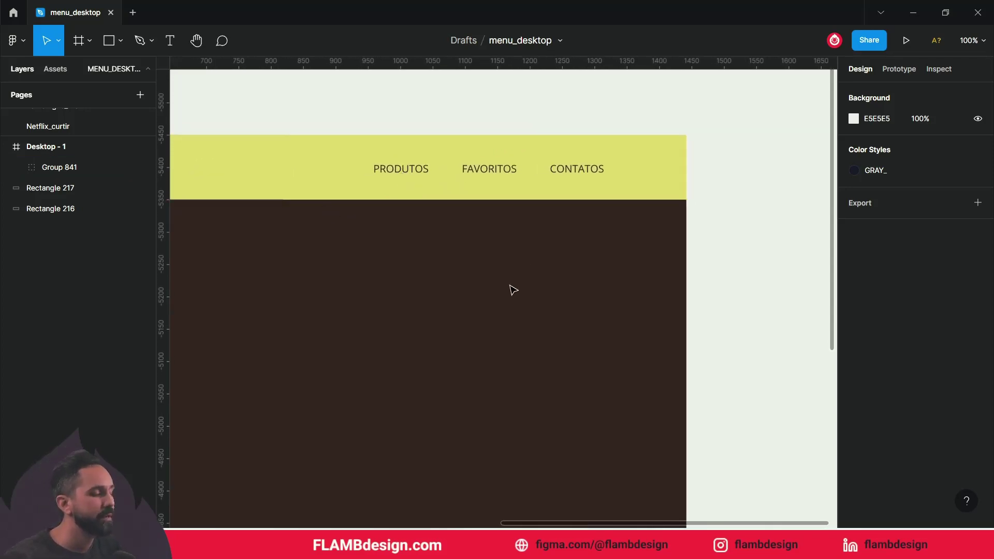
left_click_drag(461, 312, 670, 279)
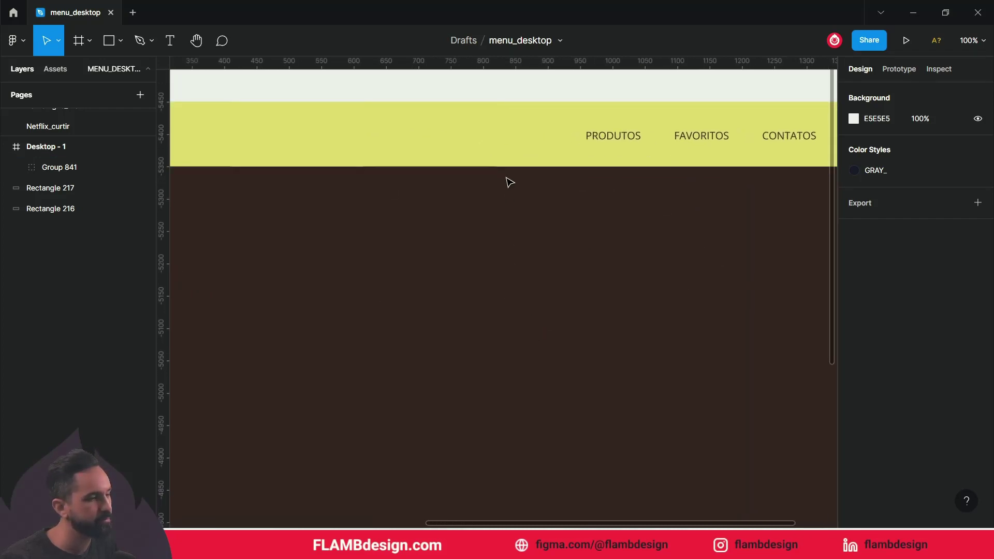
scroll(699, 199, "right", 4)
scroll(515, 207, "right", 1)
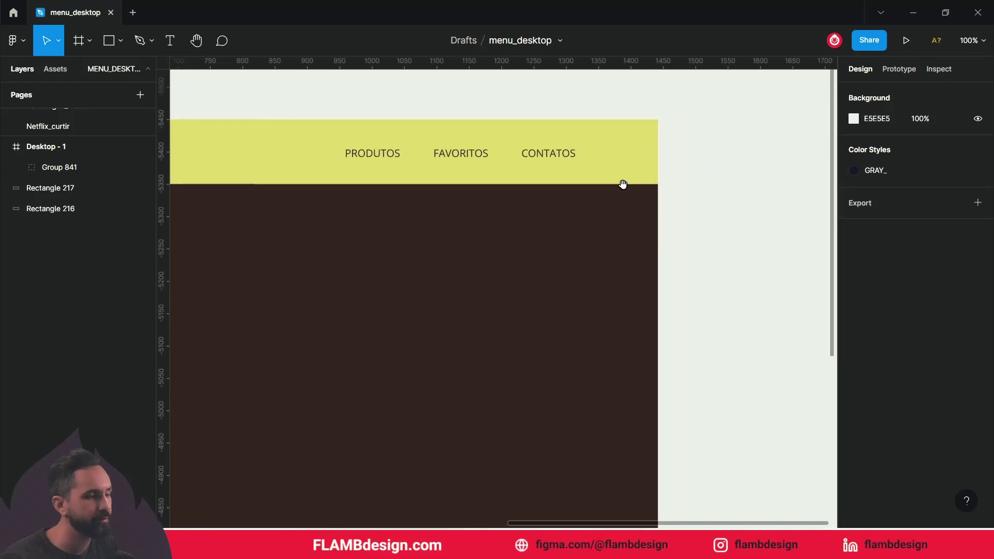
scroll(510, 204, "right", 2)
scroll(615, 169, "right", 1)
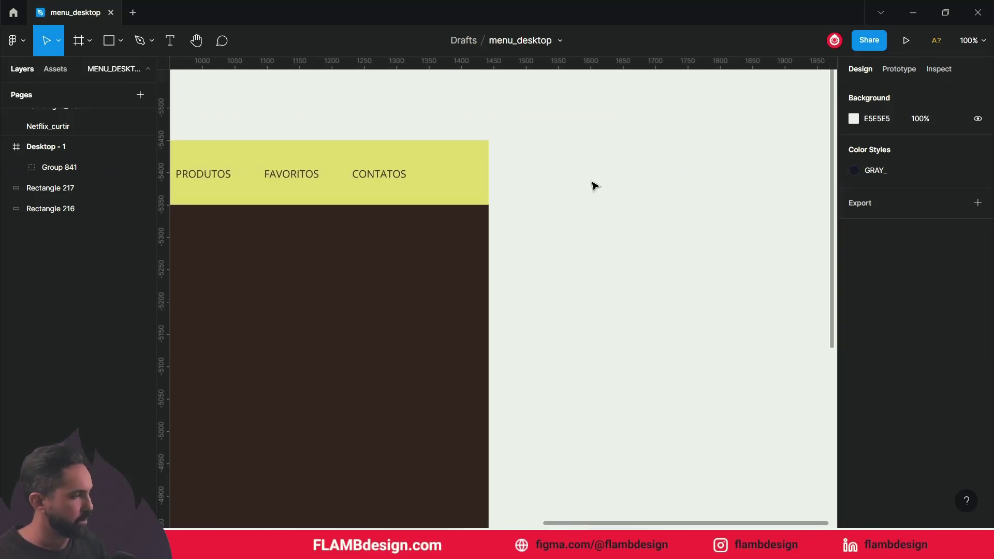
- Draw a 280×248 rectangle beside the menu bar
key("r")
left_click_drag(539, 152, 725, 281)
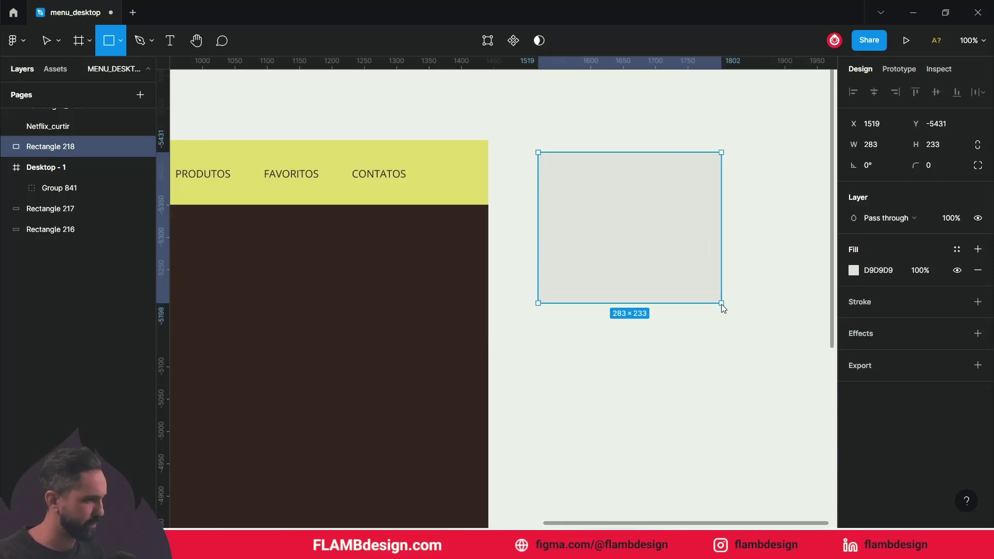
left_click_drag(725, 281, 720, 313)
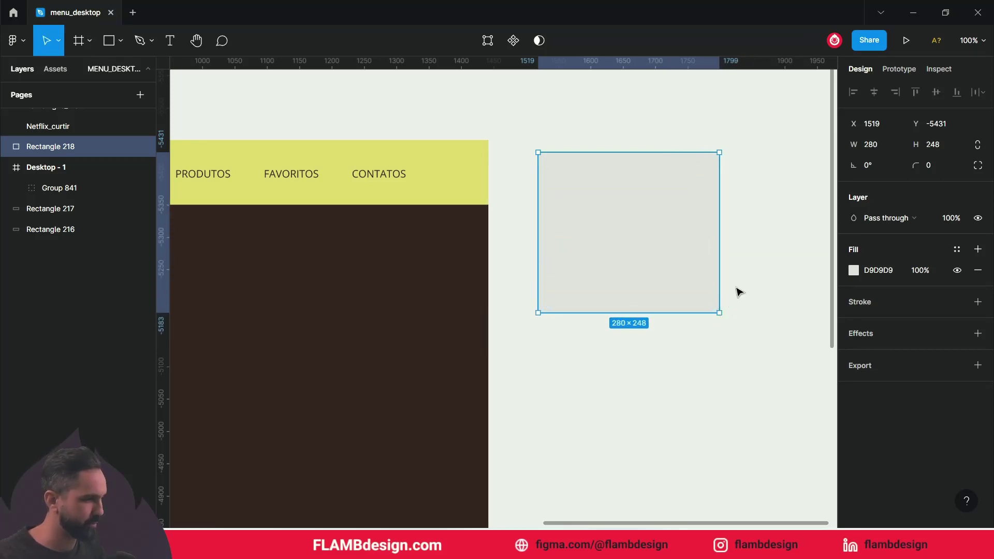
left_click(754, 292)
left_click(641, 228)
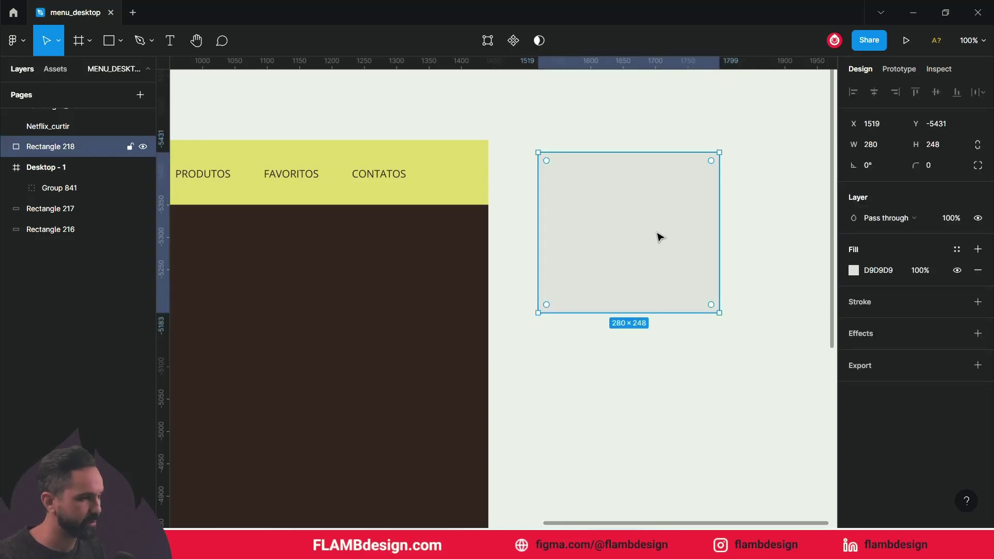
- Change the rectangle's fill to white and zoom to 200% on it
left_click(853, 271)
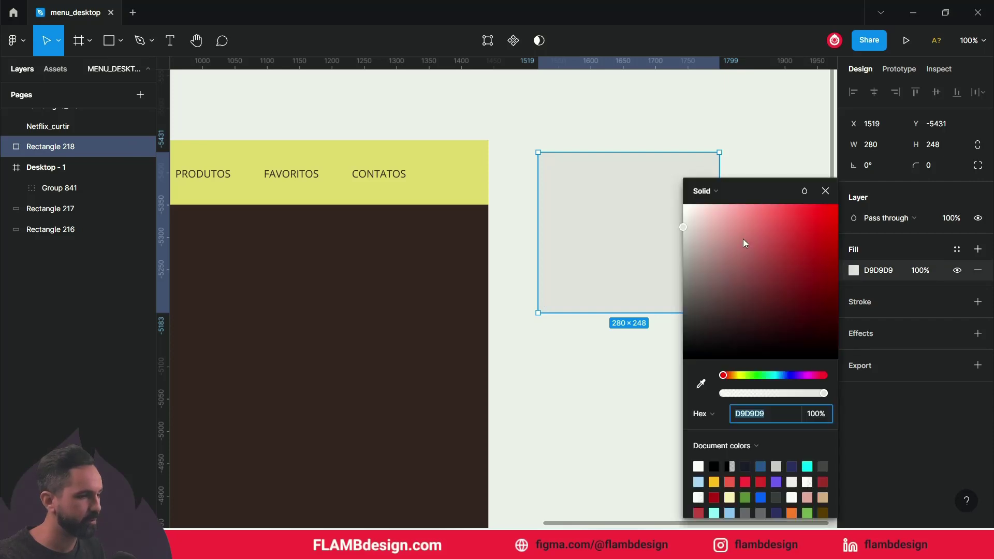
left_click_drag(745, 243, 659, 190)
left_click(691, 124)
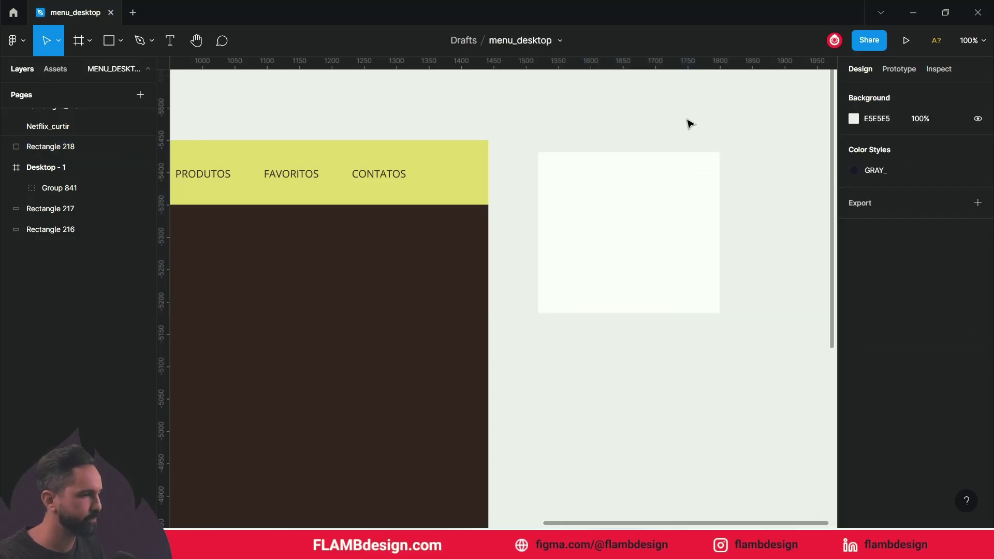
scroll(673, 132, "up", 2)
scroll(673, 132, "left", 2)
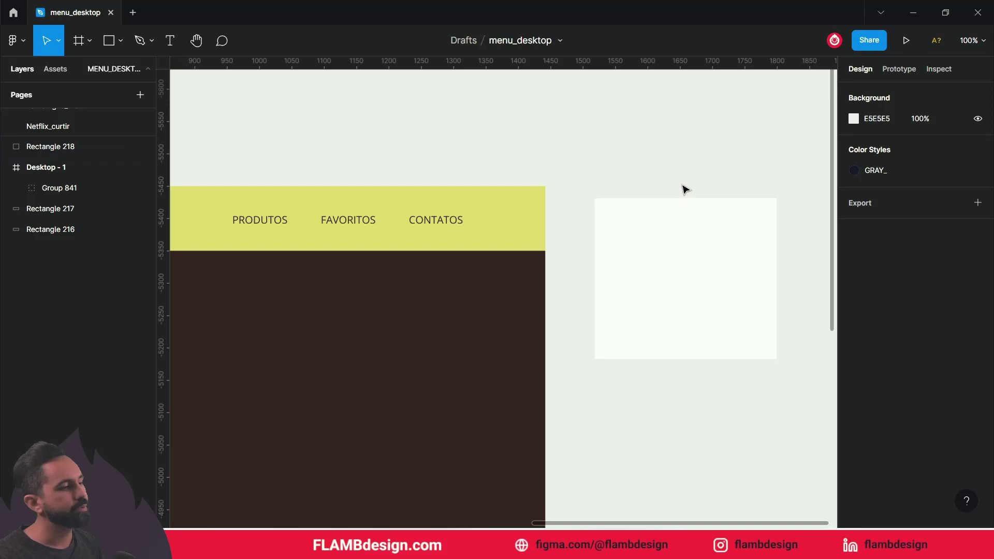
left_click(692, 195)
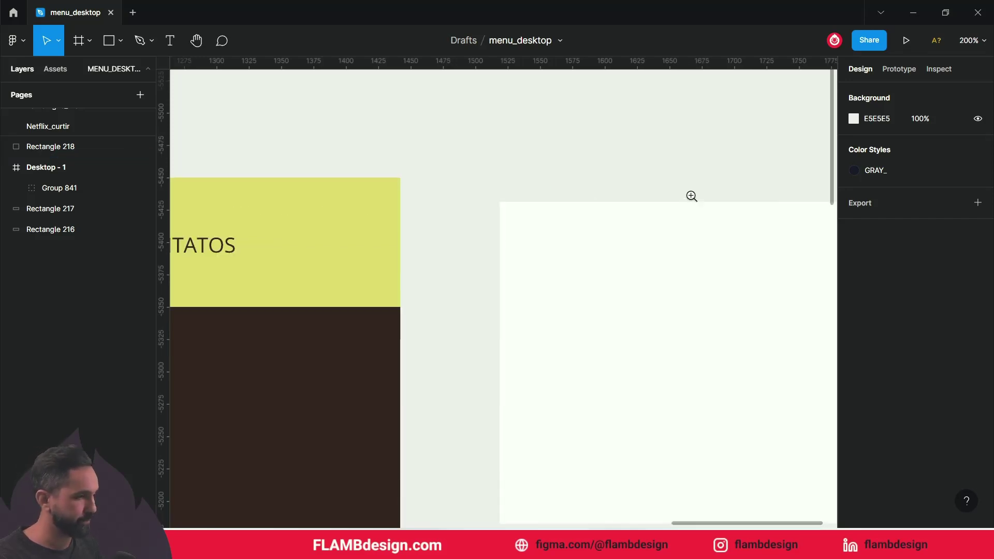
scroll(621, 173, "right", 3)
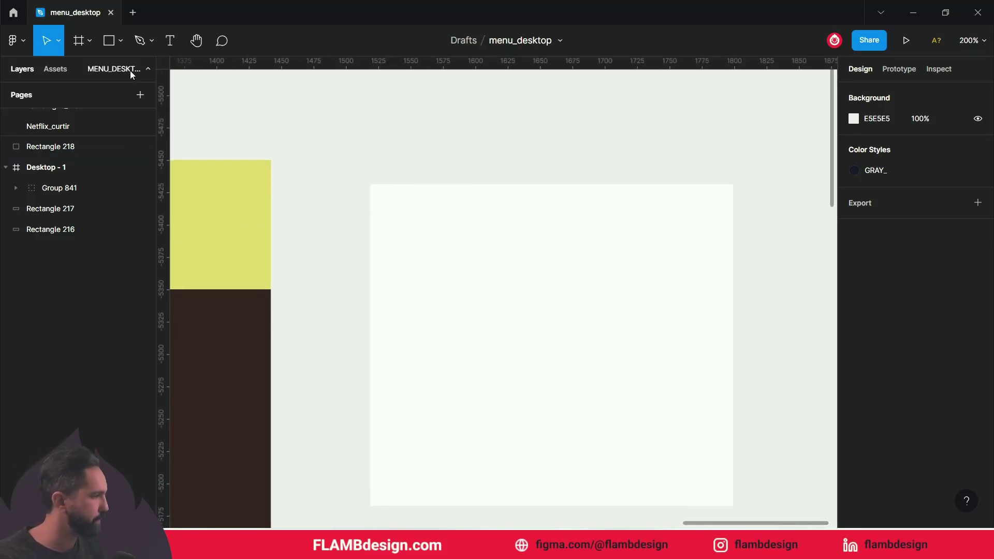
- Draw a 20×20 triangle and centre it on the rectangle's top edge
left_click(120, 42)
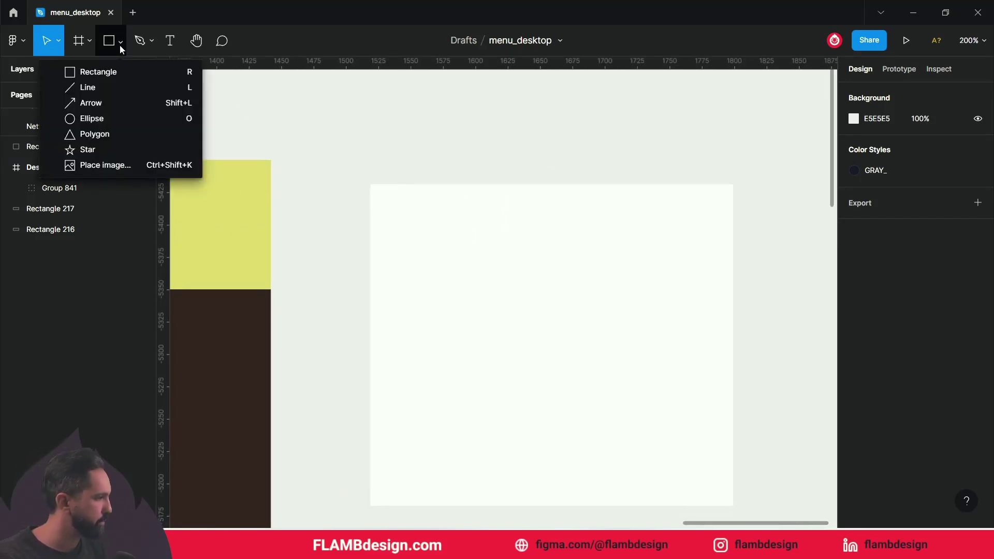
left_click(96, 136)
left_click_drag(513, 128, 526, 140)
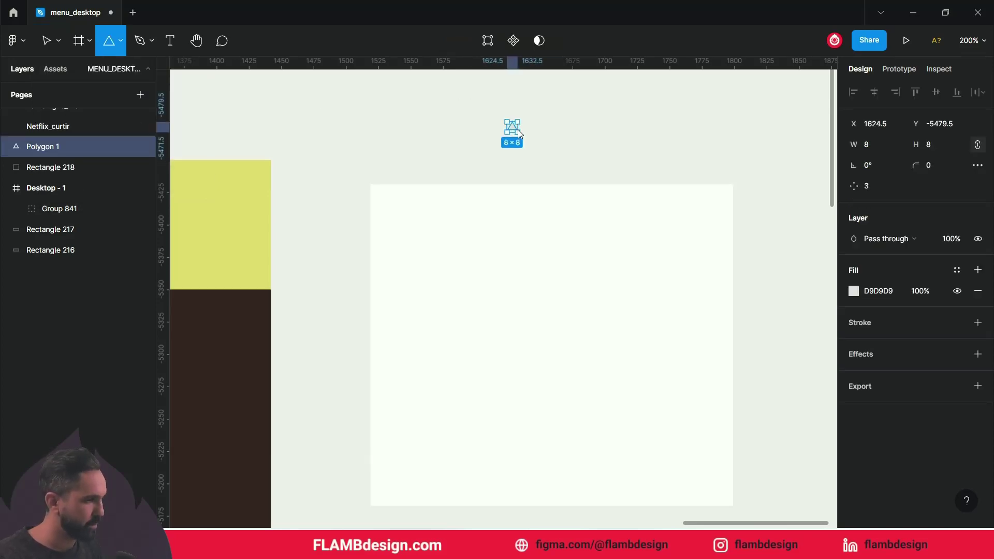
left_click(585, 111)
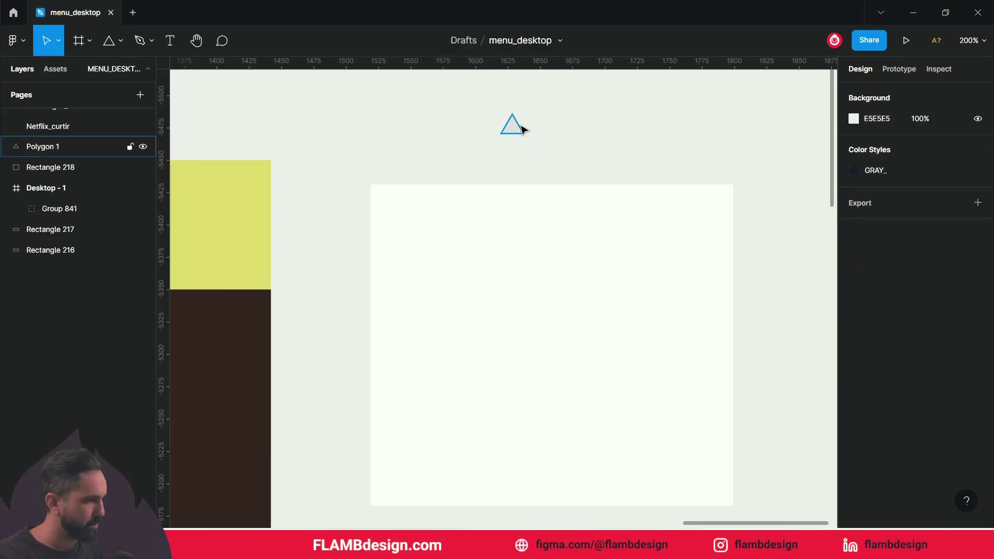
left_click_drag(517, 129, 554, 189)
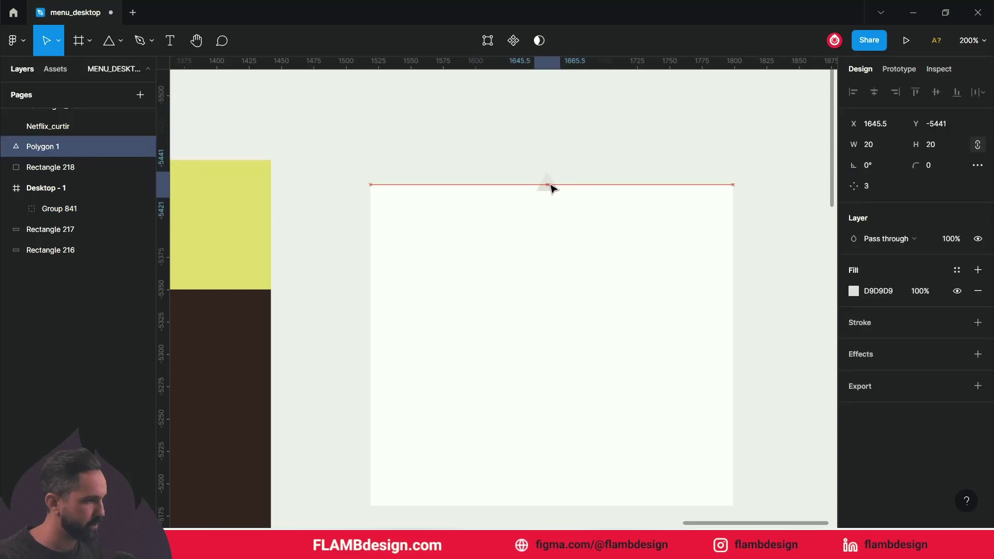
- Fill the triangle with the rectangle's white and merge both into one Union shape
key("i")
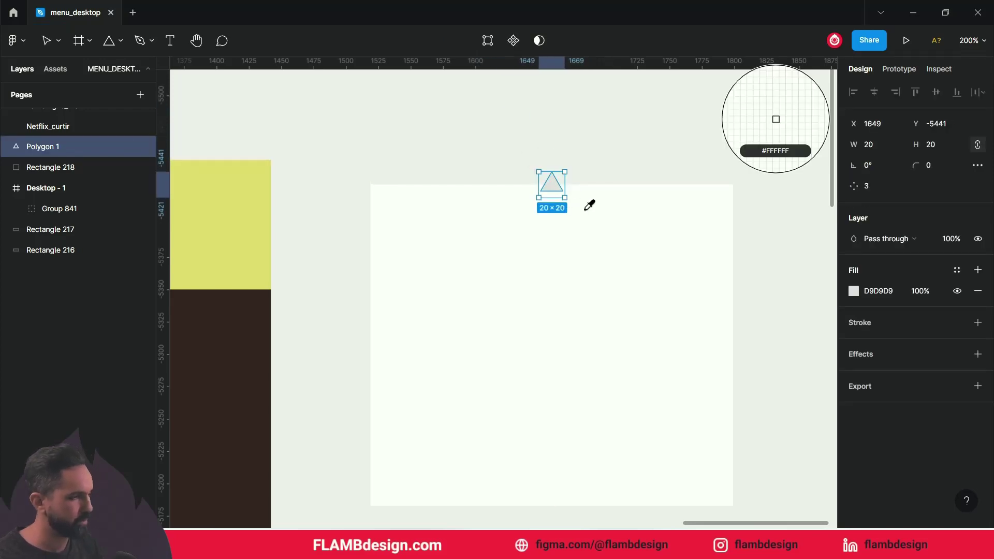
left_click(587, 211)
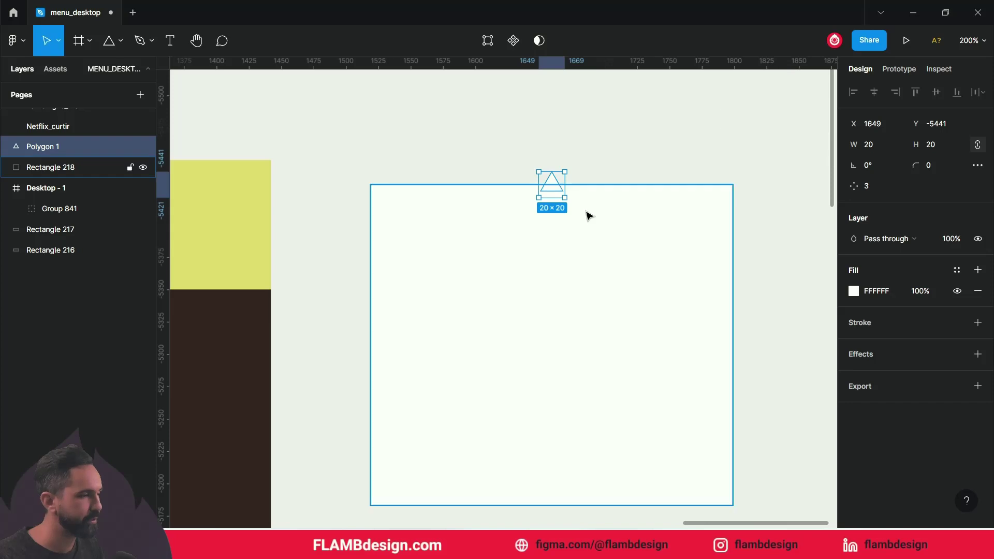
left_click(584, 147)
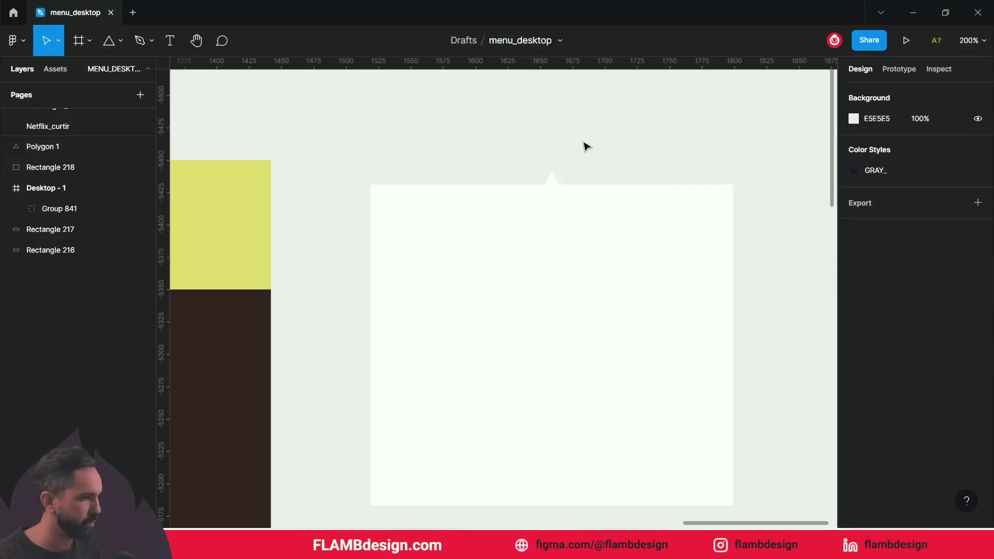
left_click(551, 182)
left_click(633, 213, "shift")
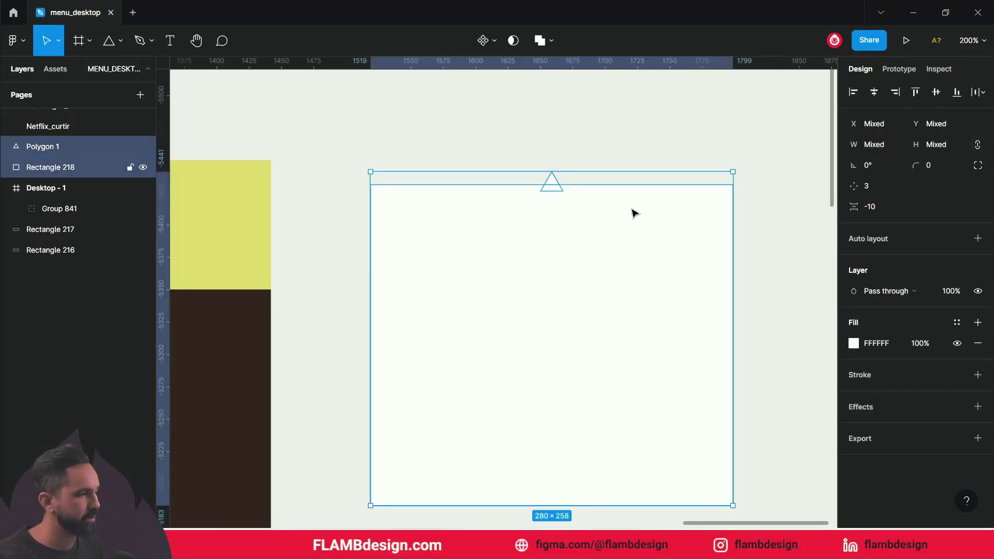
left_click(551, 45)
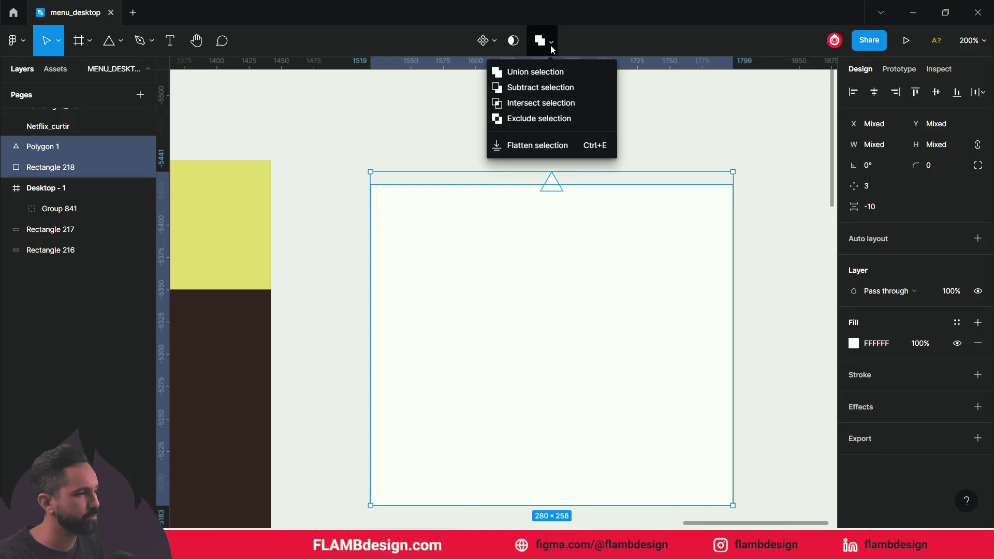
left_click(543, 79)
left_click(571, 160)
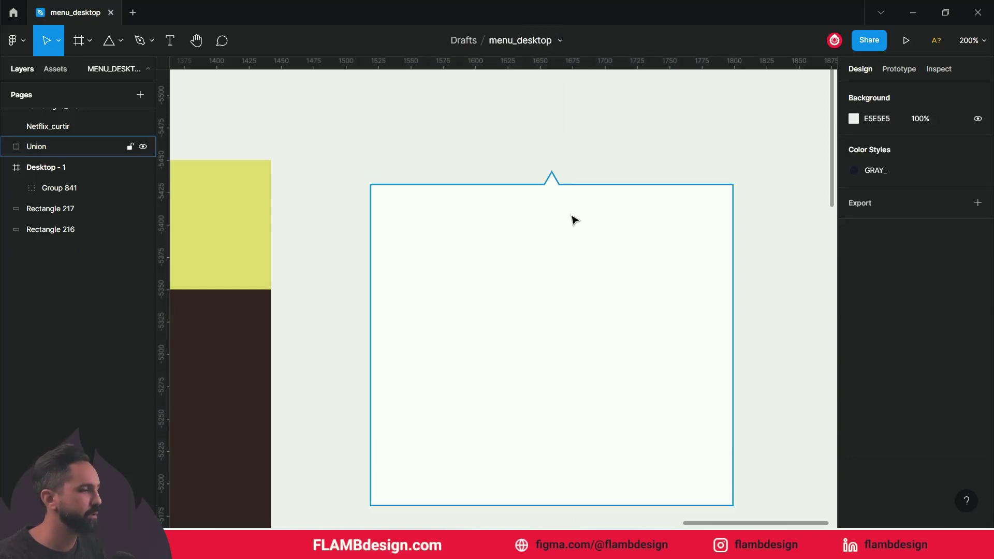
left_click(552, 196)
double_click(554, 185)
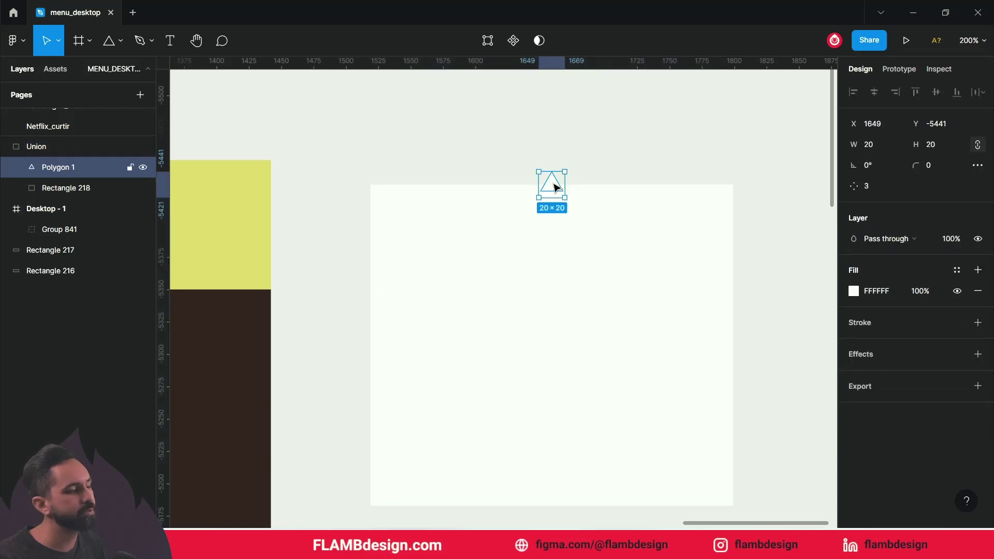
left_click_drag(554, 185, 616, 189)
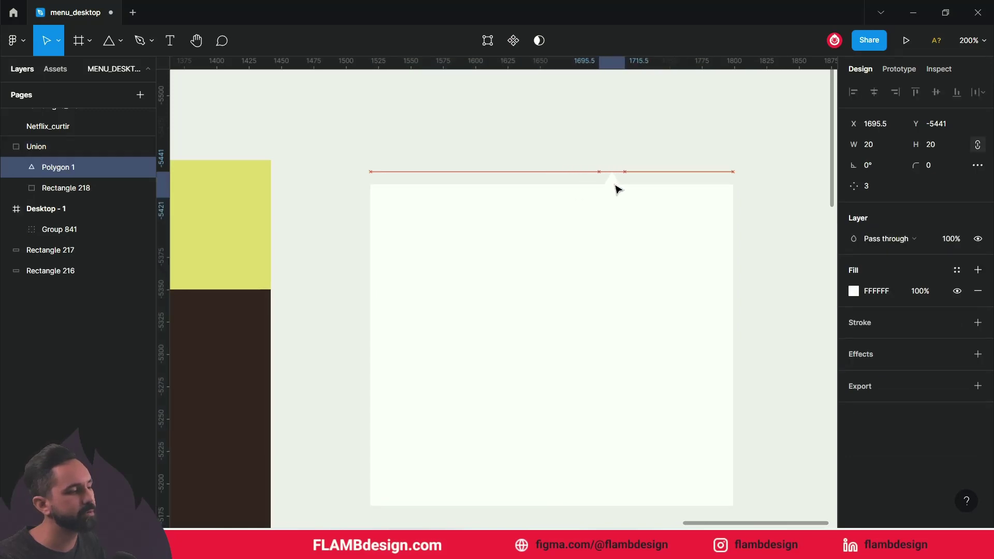
key("ctrl+z")
left_click(617, 147)
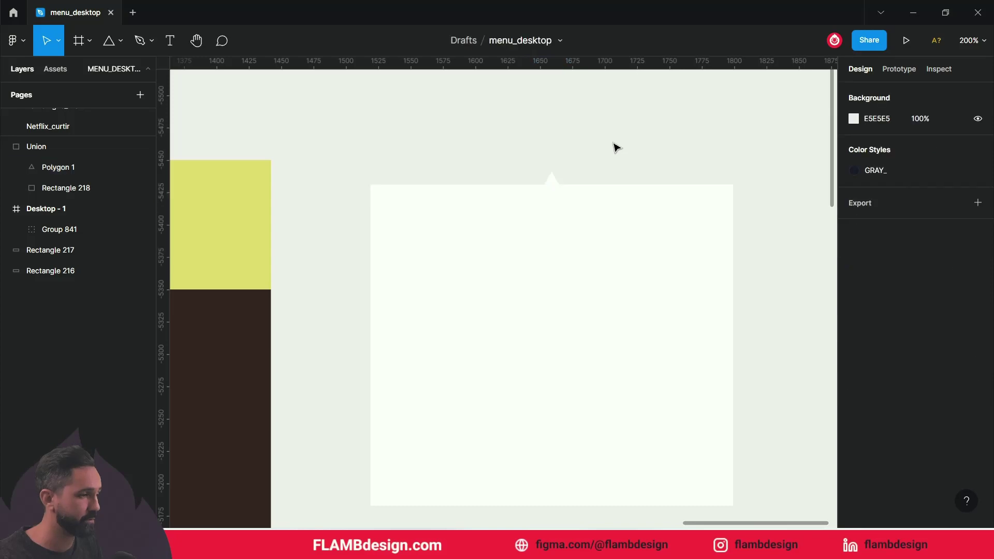
left_click(642, 233)
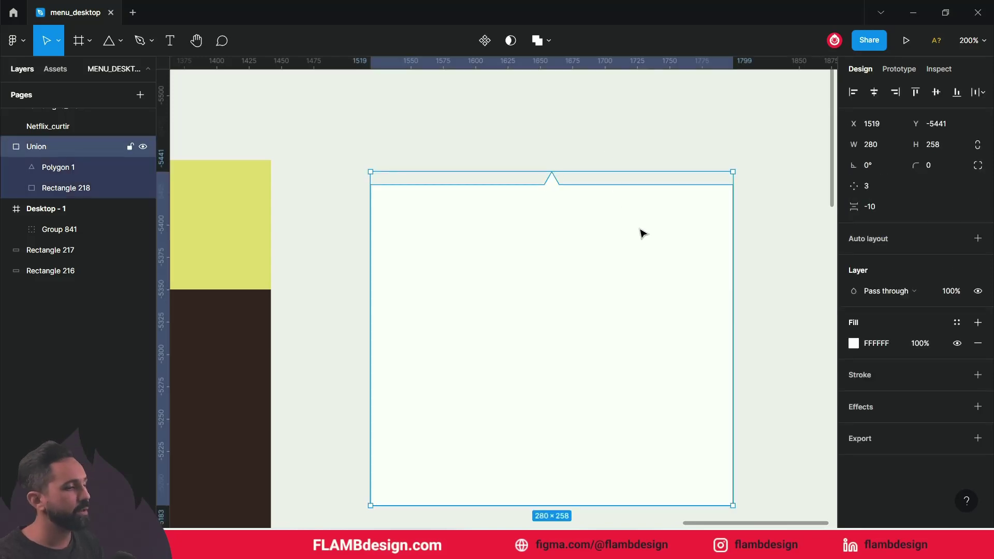
scroll(643, 233, "down", 1)
scroll(642, 233, "down", 1)
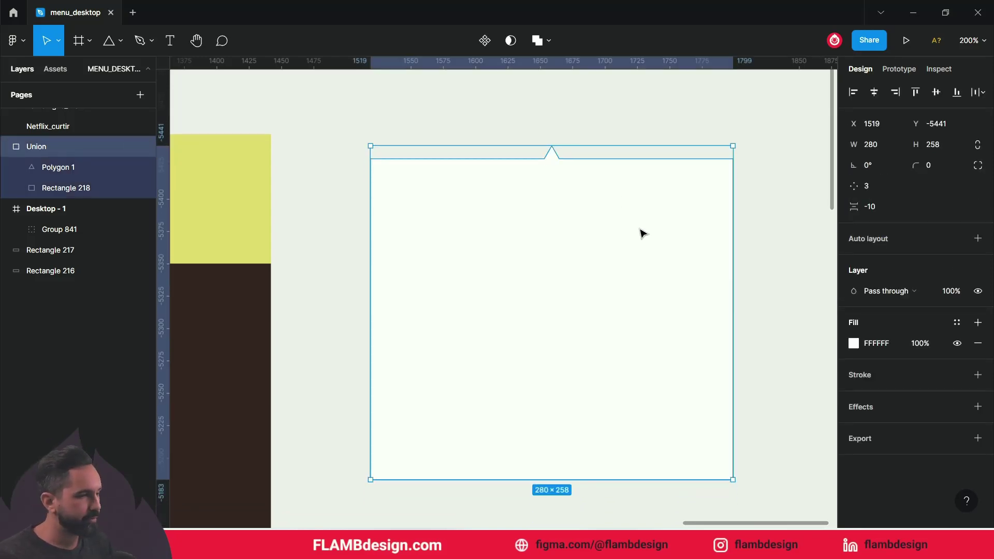
- Round Rectangle 218's corners to 11, then set its top-left and top-right corners to 0
double_click(666, 395)
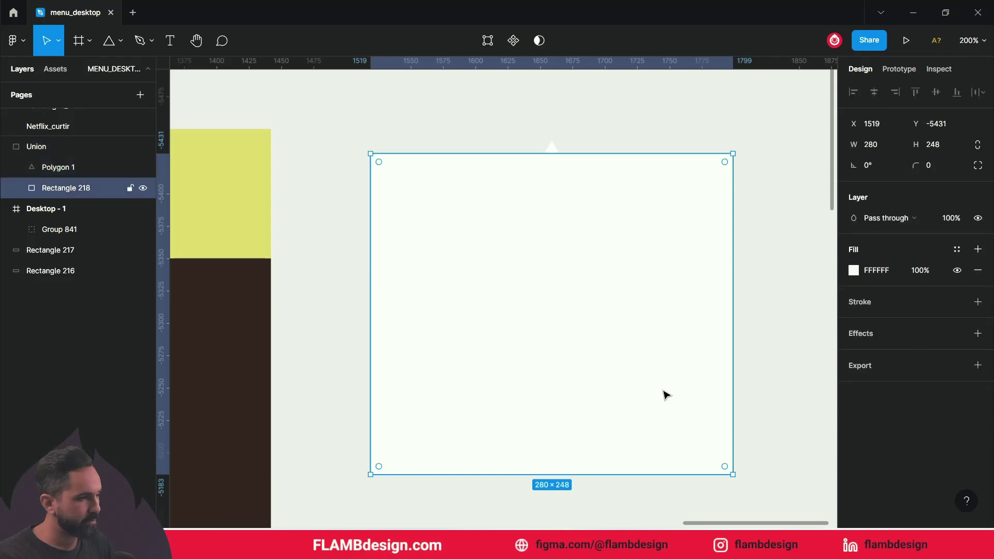
left_click_drag(724, 466, 723, 460)
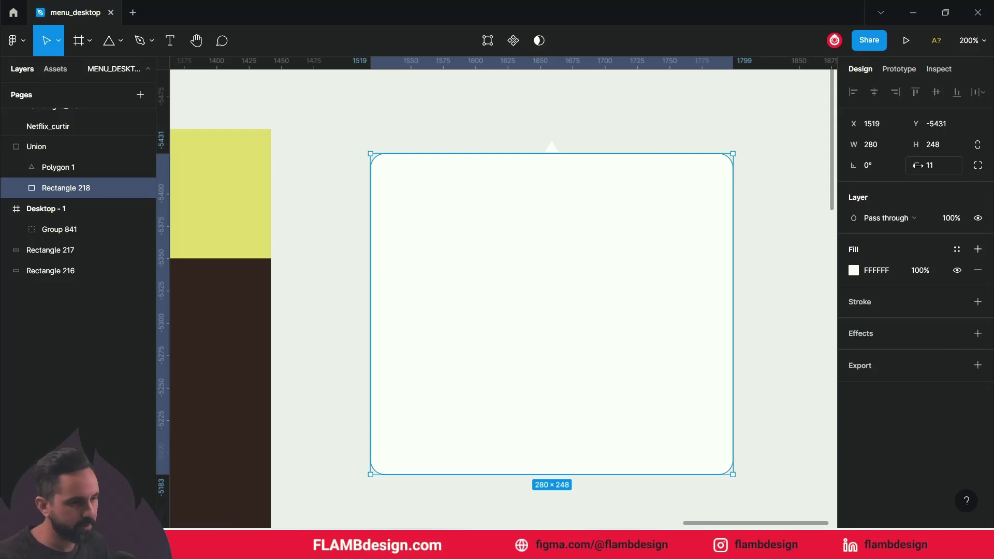
left_click(978, 166)
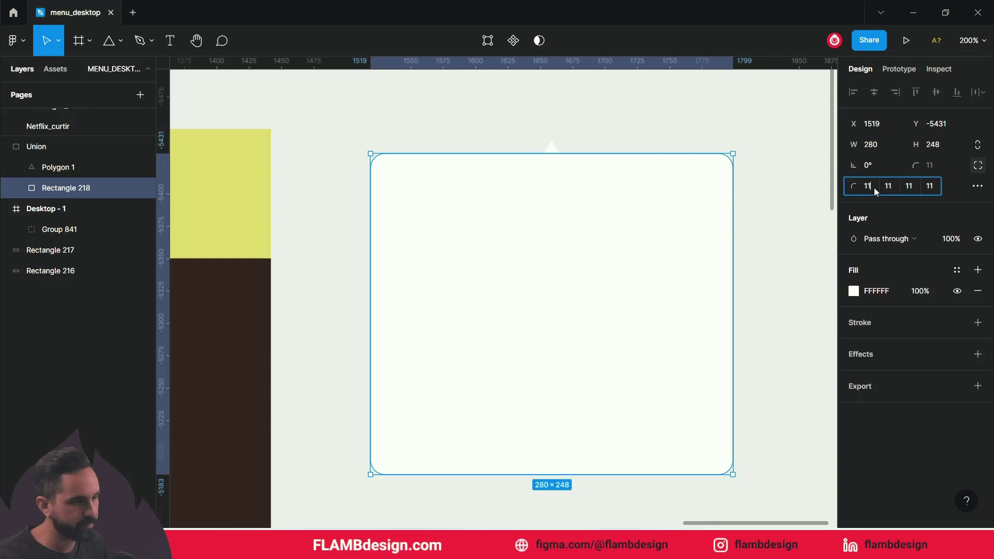
type("0")
left_click(887, 193)
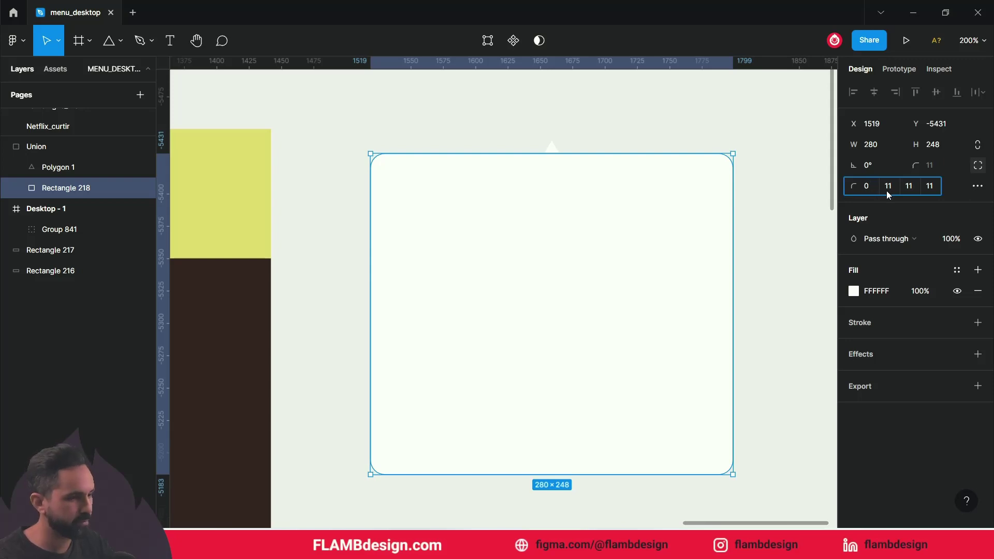
type("0")
key("Return")
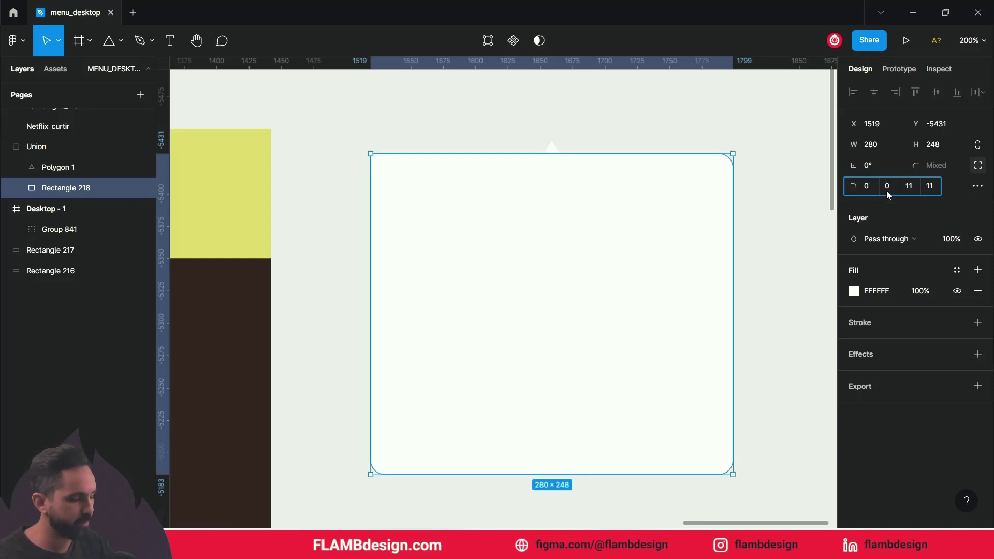
left_click(791, 260)
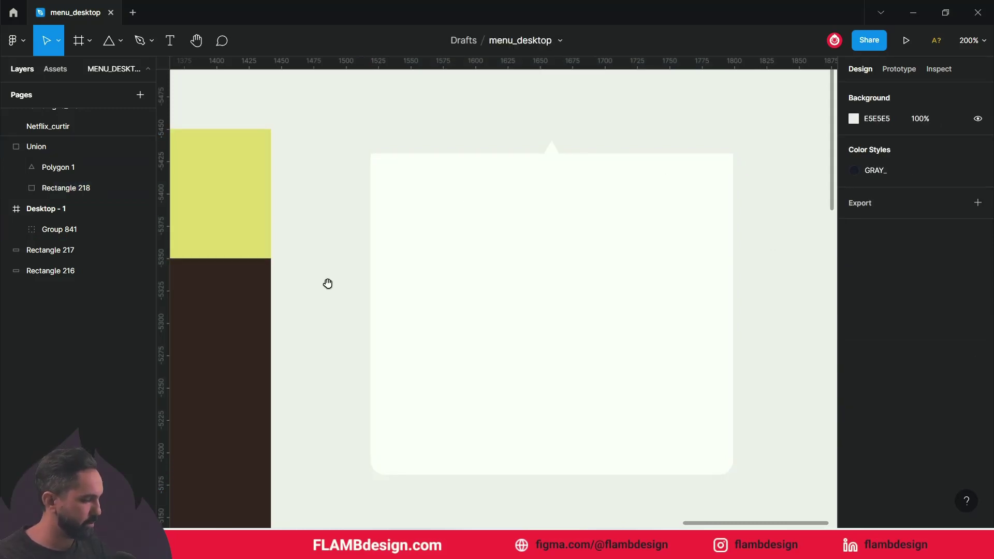
- Enlarge the triangle on top of the card from 20×20 to 33×33
left_click_drag(329, 282, 568, 279)
scroll(438, 217, "right", 3)
scroll(358, 216, "right", 3)
double_click(518, 177)
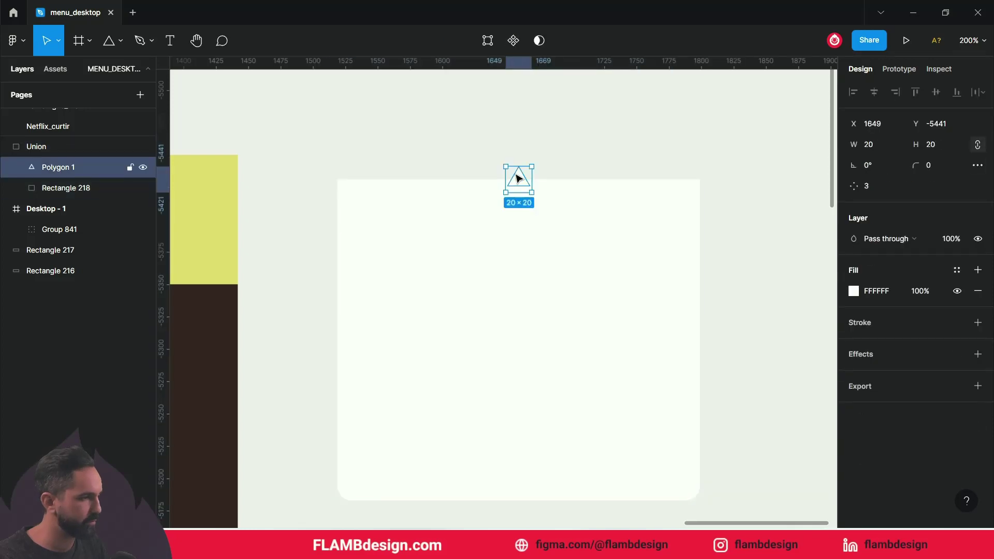
left_click_drag(533, 192, 540, 198)
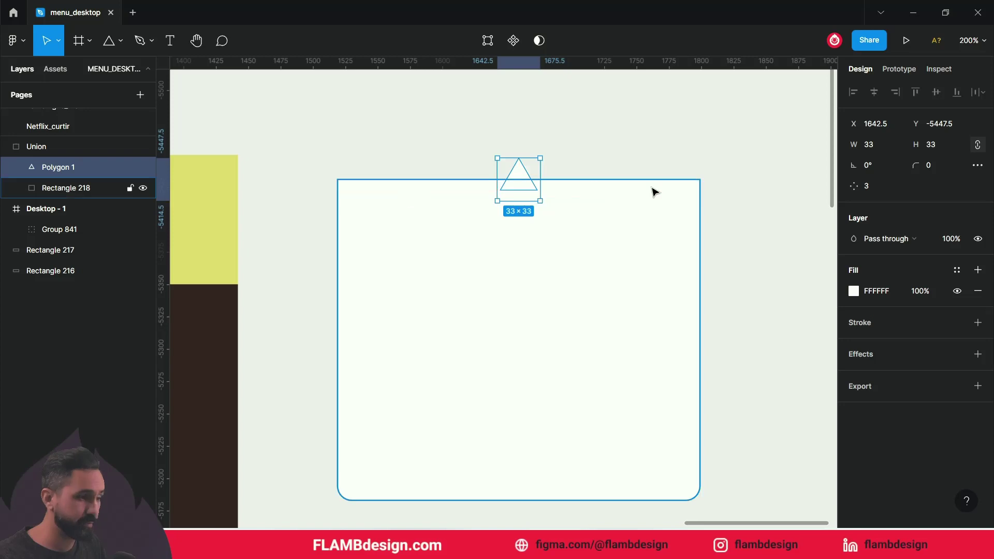
left_click(742, 205)
- Zoom out and start a new text layer beside the card
scroll(727, 226, "up", 1)
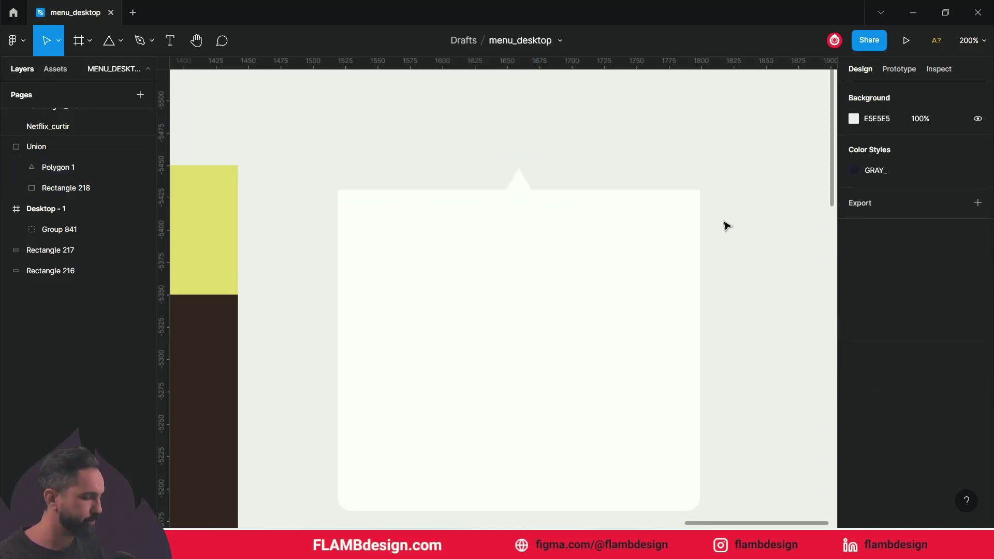
key("minus")
key("minus")
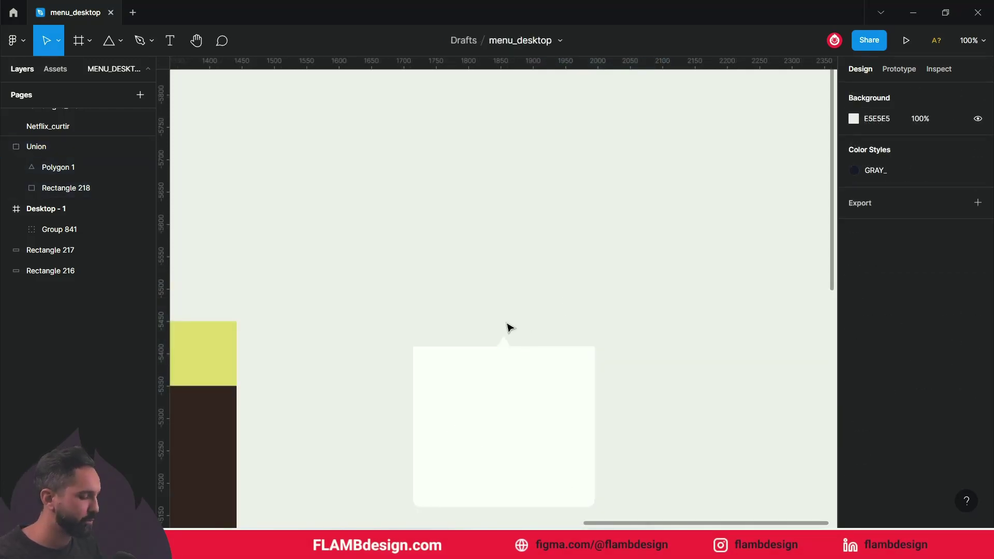
scroll(508, 326, "left", 5)
scroll(508, 327, "down", 2)
key("t")
left_click(536, 186)
type("Gourmet")
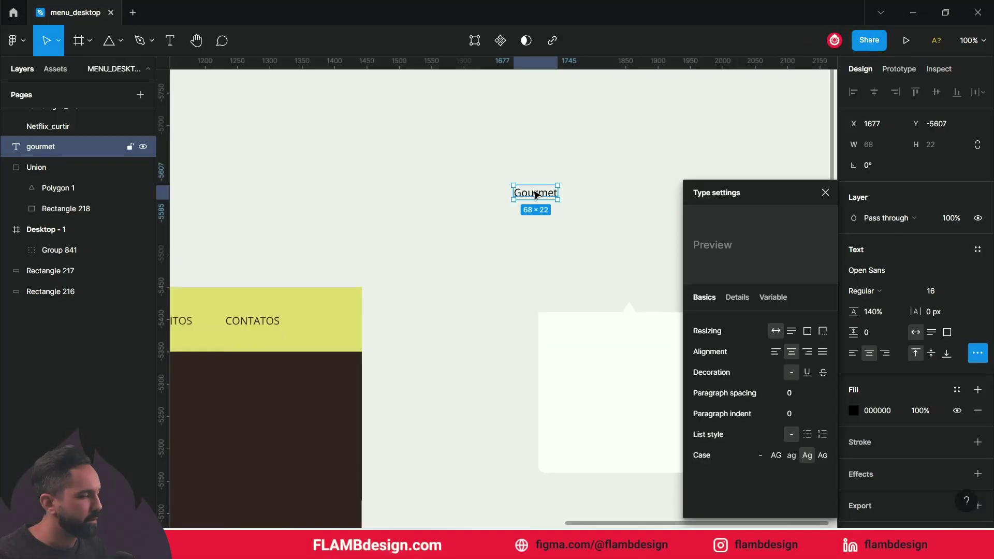
type("ourmet")
- Duplicate the Gourmet text below itself as 'Especiais' and left-align the items
left_click_drag(536, 193, 538, 214)
double_click(538, 213)
type("Especiais")
key("Escape")
left_click(854, 353)
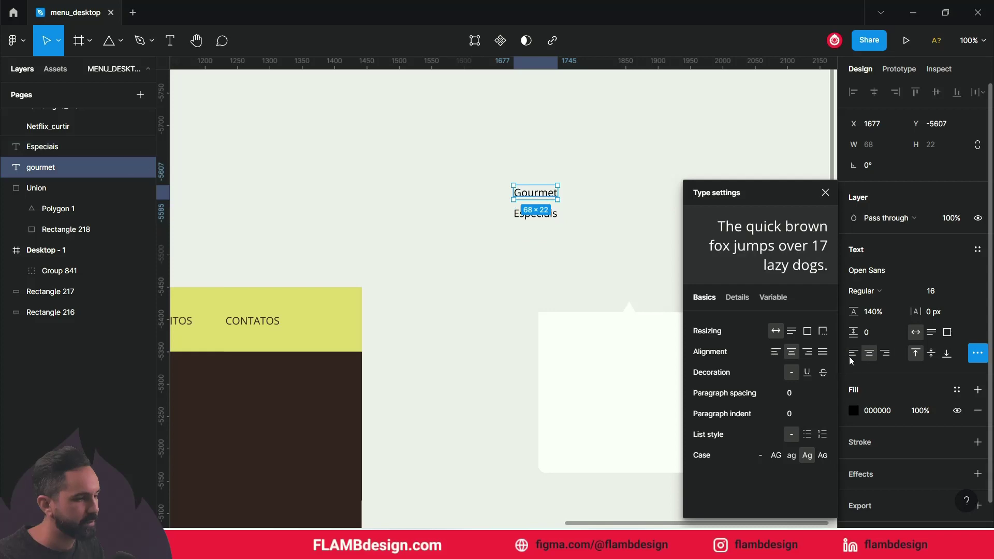
- Add a 'Safras Limitadas' copy below and wrap all three items in an auto-layout frame
left_click_drag(536, 214, 538, 240)
double_click(537, 241)
type("Safras Limitadas")
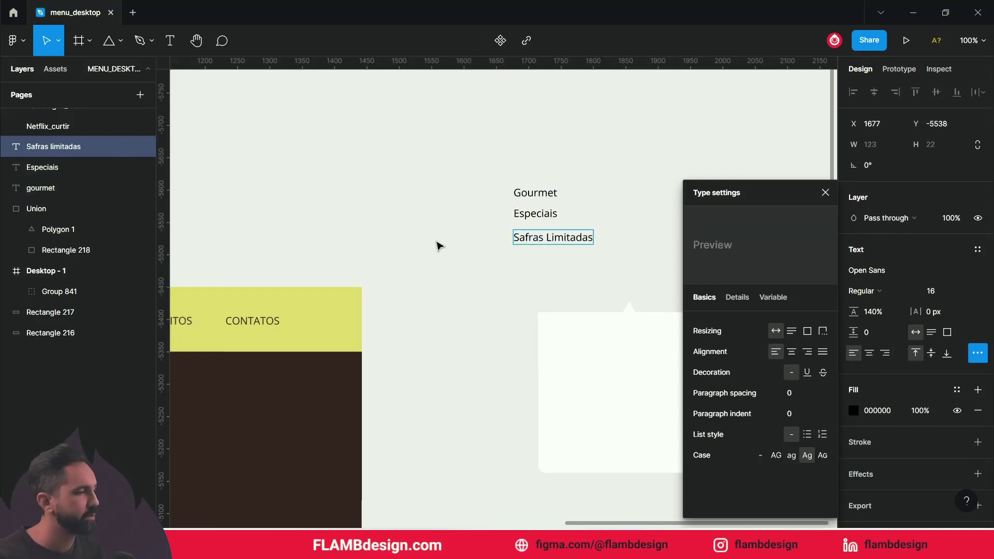
key("Escape")
mouse_move(580, 186)
left_mouse_down()
mouse_move(560, 184)
mouse_move(498, 139)
left_mouse_up()
left_click_drag(393, 113, 548, 211)
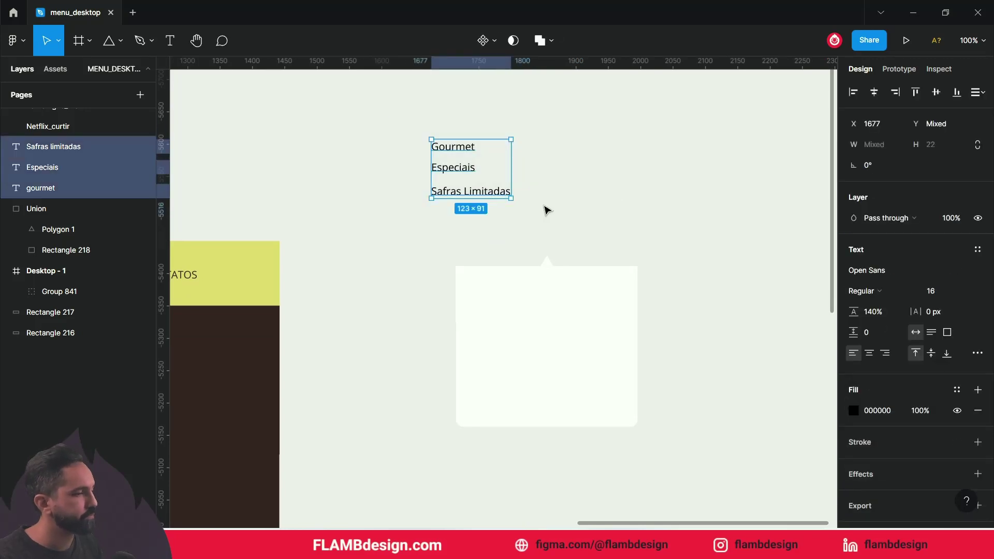
key("shift+a")
- Drag the Frame 2 item list into the white Union card
left_click(555, 183)
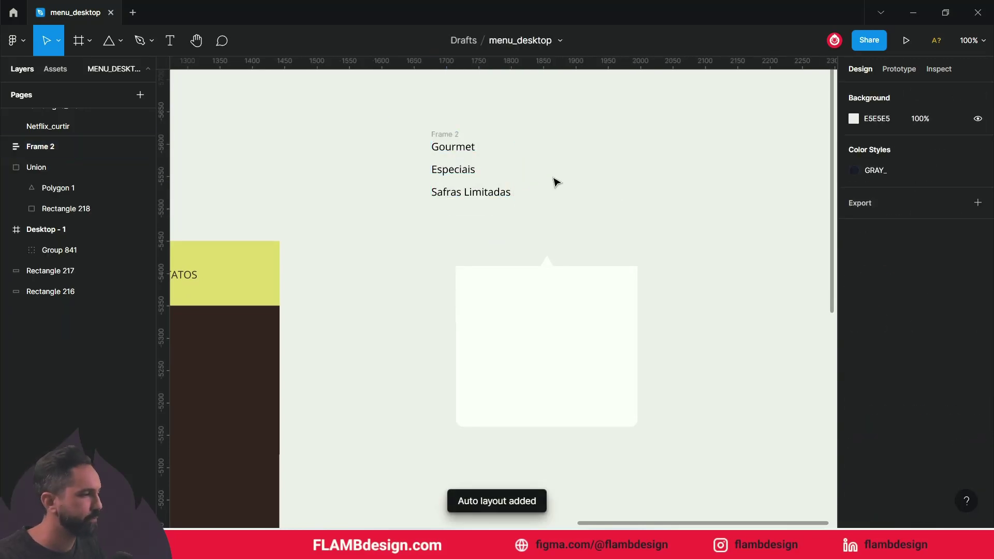
left_click(468, 164)
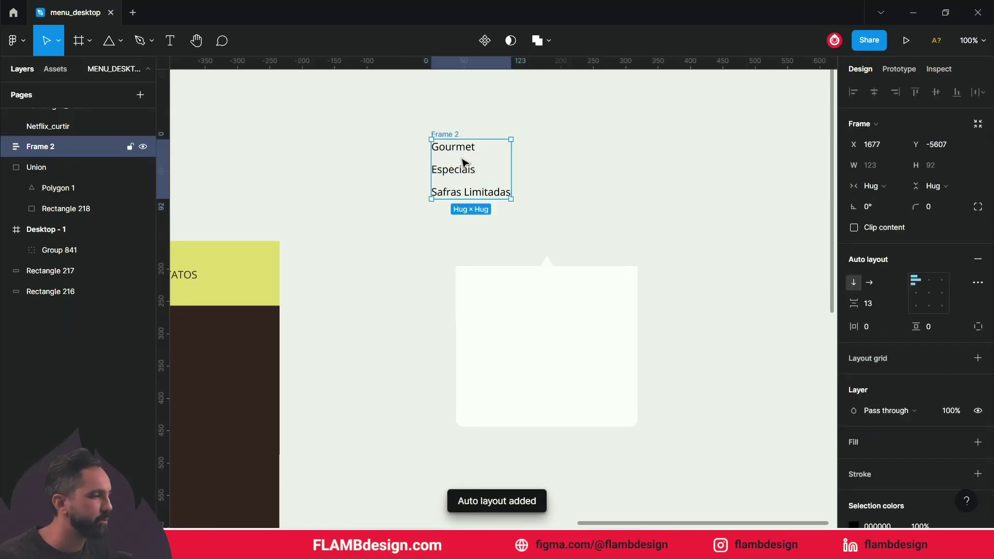
left_click_drag(446, 137, 488, 298)
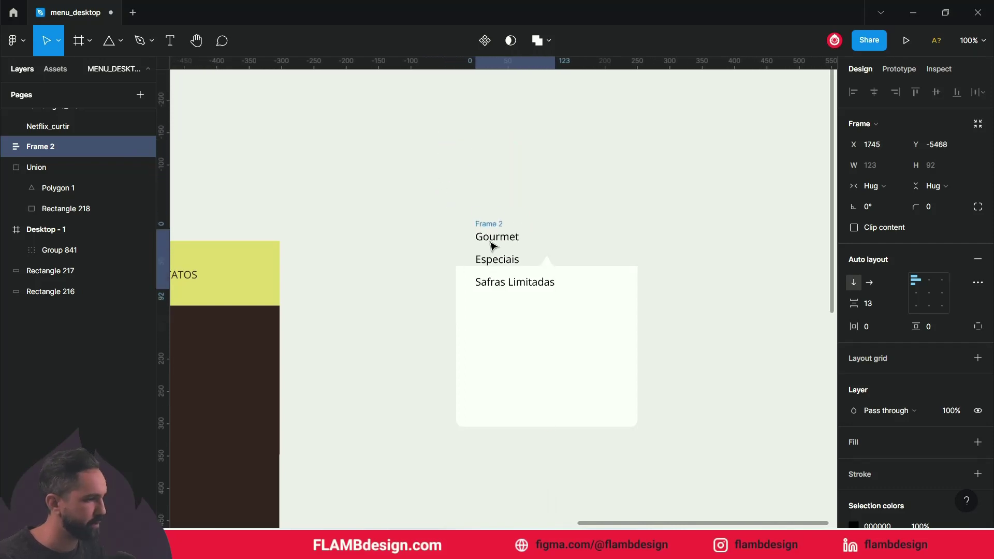
left_click(438, 312)
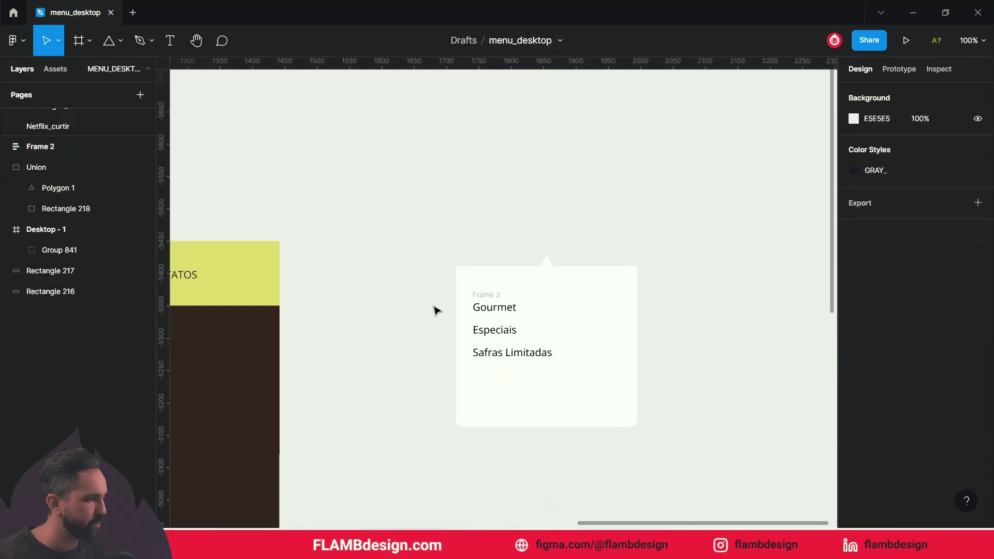
- Select the Union card, now 280×264.5 at X 1715, and zoom in on it
left_click_drag(477, 299, 440, 270)
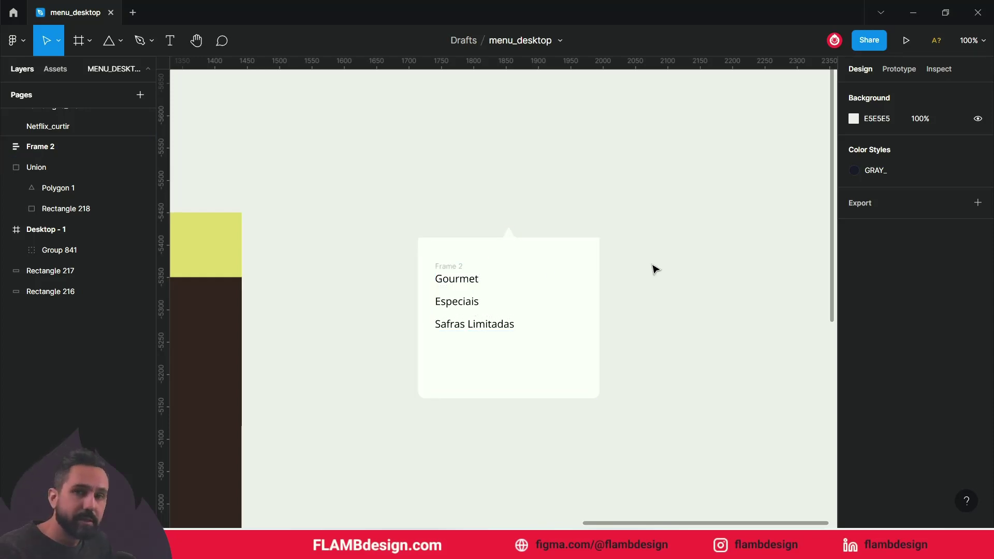
scroll(648, 262, "left", 2)
scroll(725, 270, "left", 2)
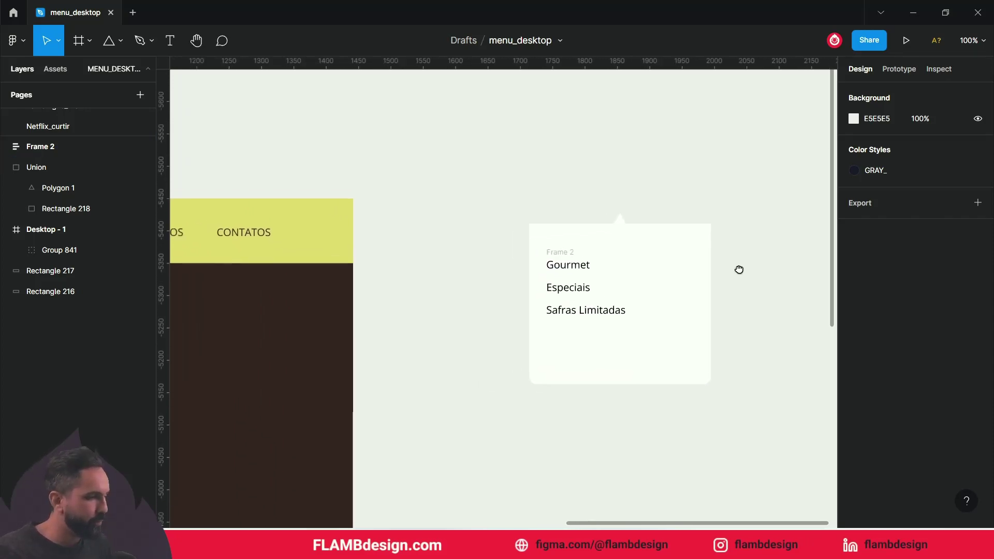
left_click(644, 228)
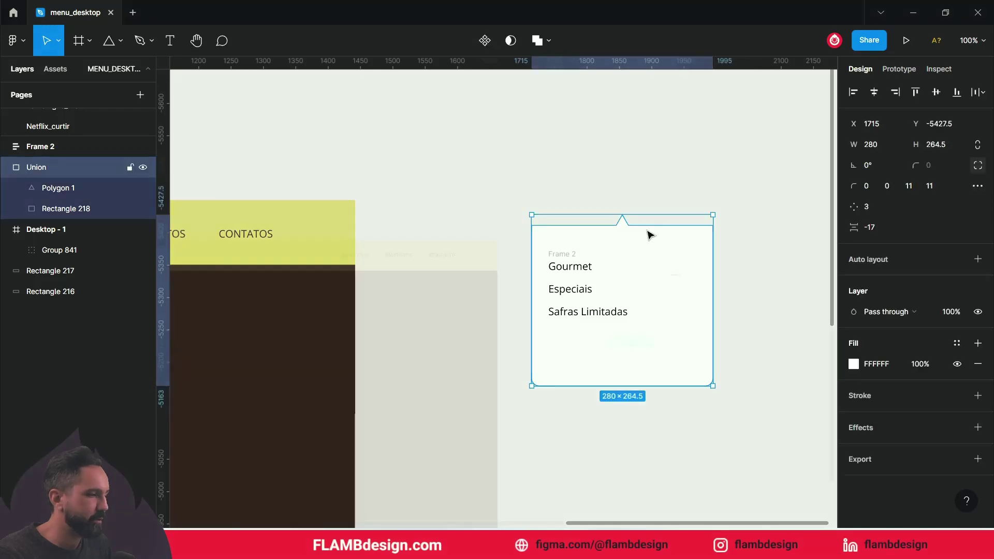
scroll(642, 269, "down", 3)
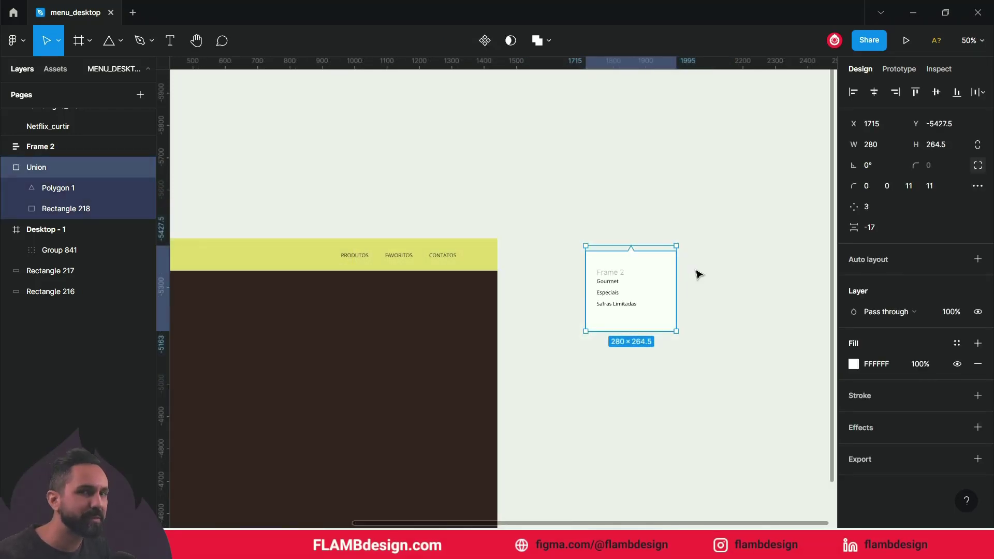
left_click_drag(569, 334, 614, 339)
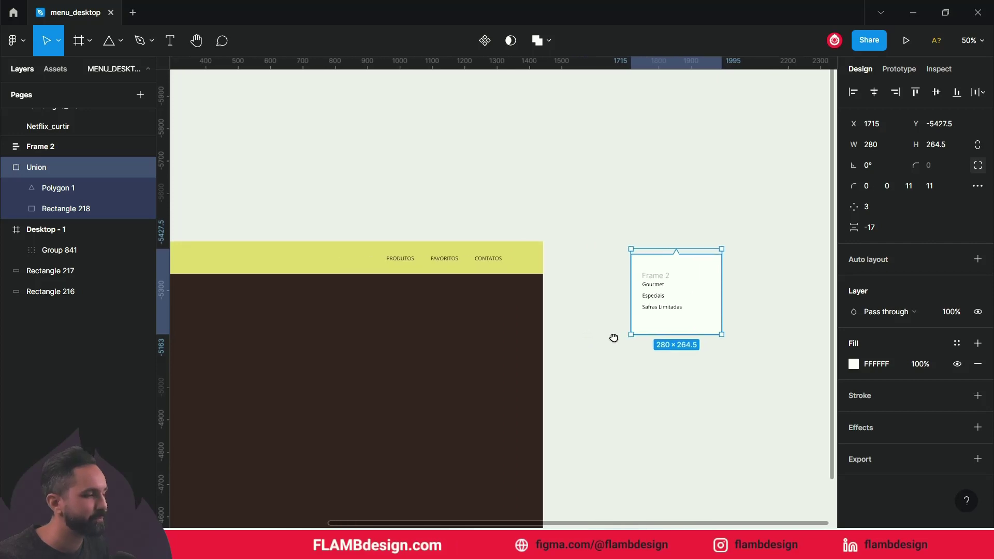
left_click(694, 268)
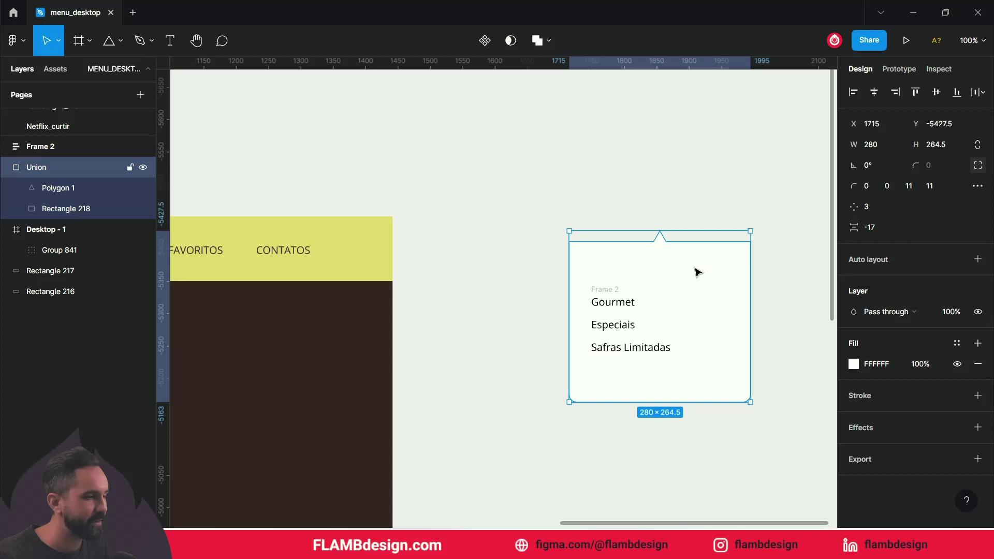
- Wrap the Union card in Frame 3 and move the Frame 2 list inside, near the top
right_click(695, 268)
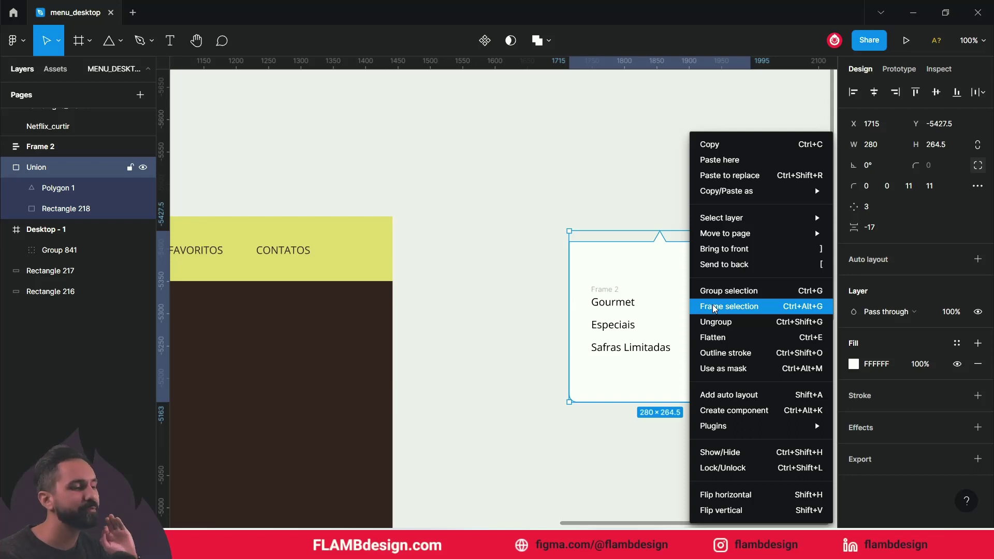
left_click(714, 308)
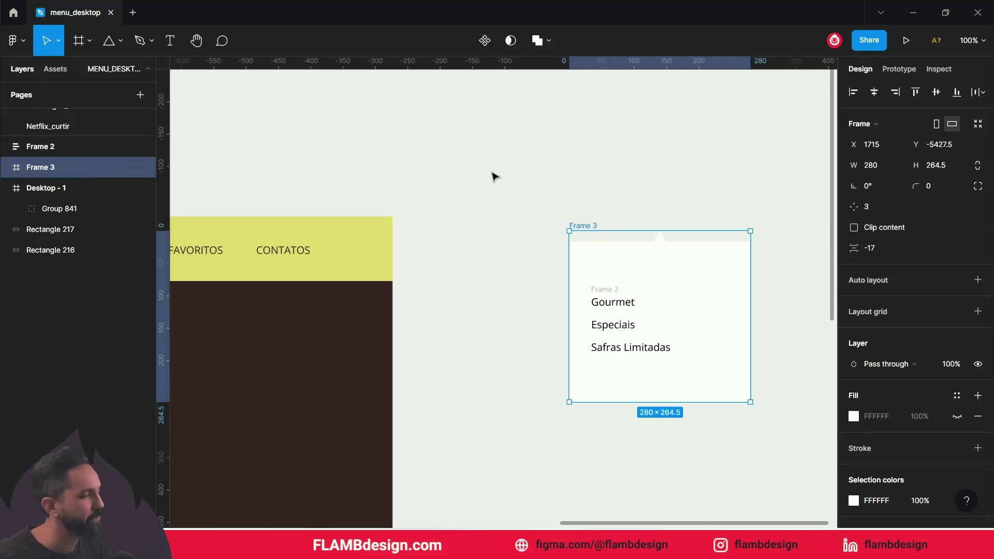
left_click(559, 230)
left_click(620, 296)
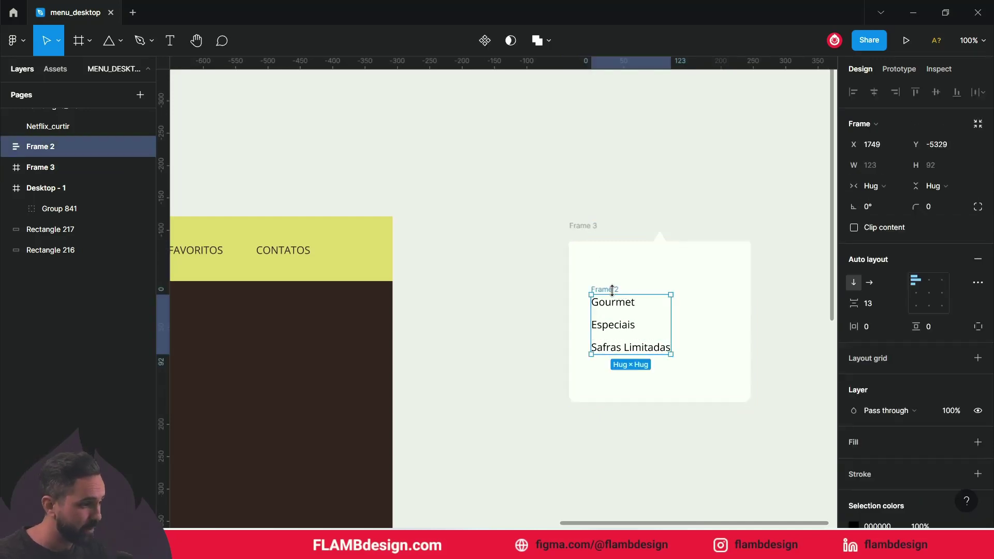
mouse_move(608, 295)
left_mouse_down()
mouse_move(452, 216)
mouse_move(606, 294)
left_mouse_up()
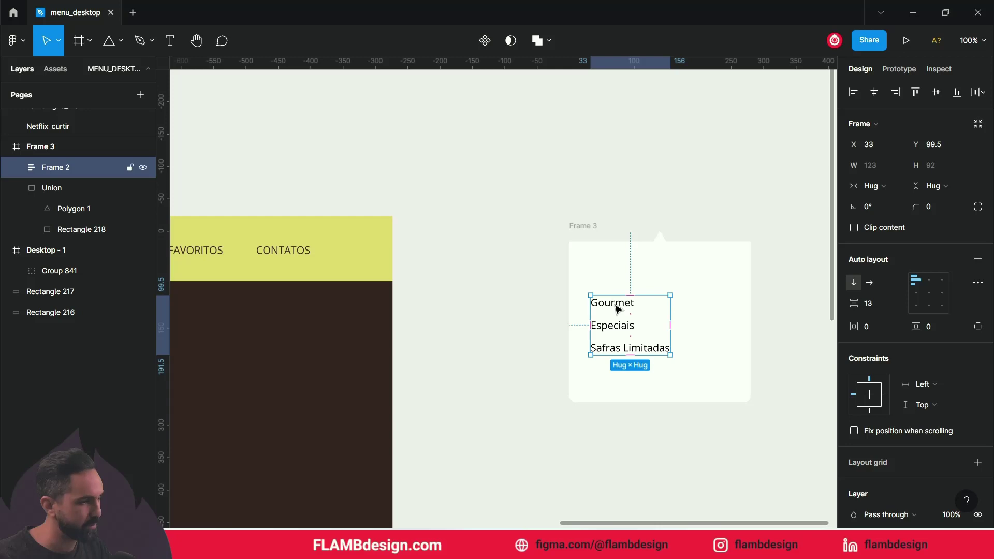
left_click_drag(618, 310, 619, 284)
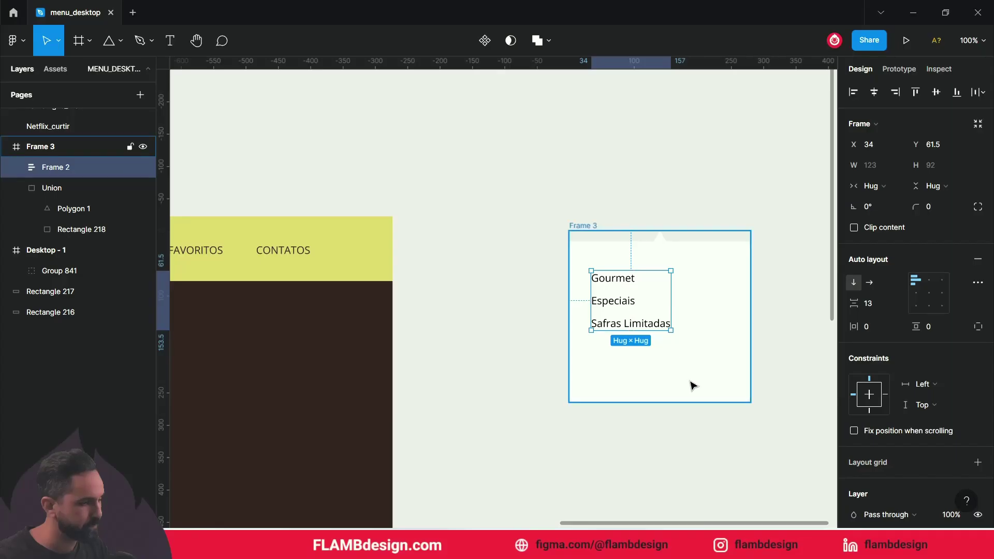
left_click(699, 393)
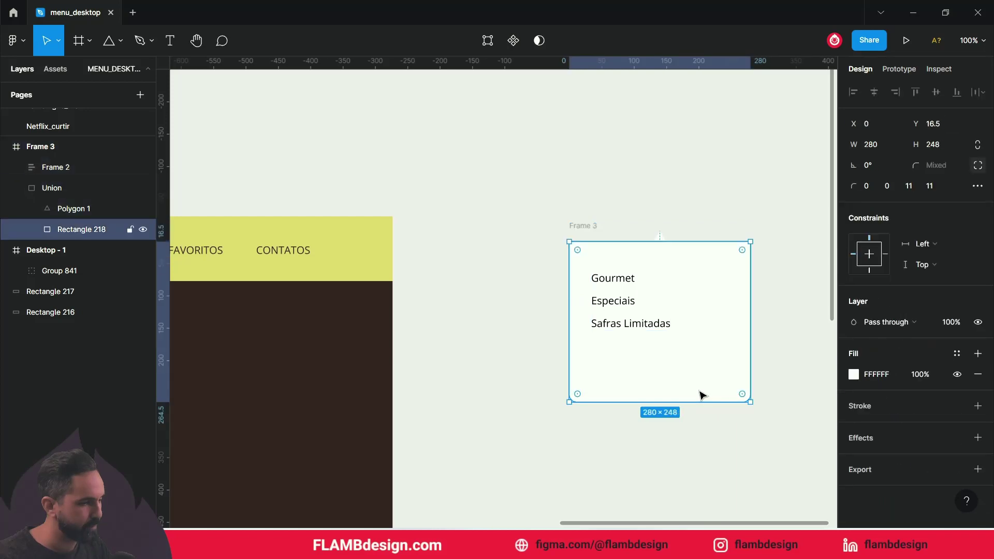
- Shorten the card rectangle from 248 to 184 high and rename Frame 3 to menu_list
left_click_drag(705, 405, 700, 360)
left_click(710, 399)
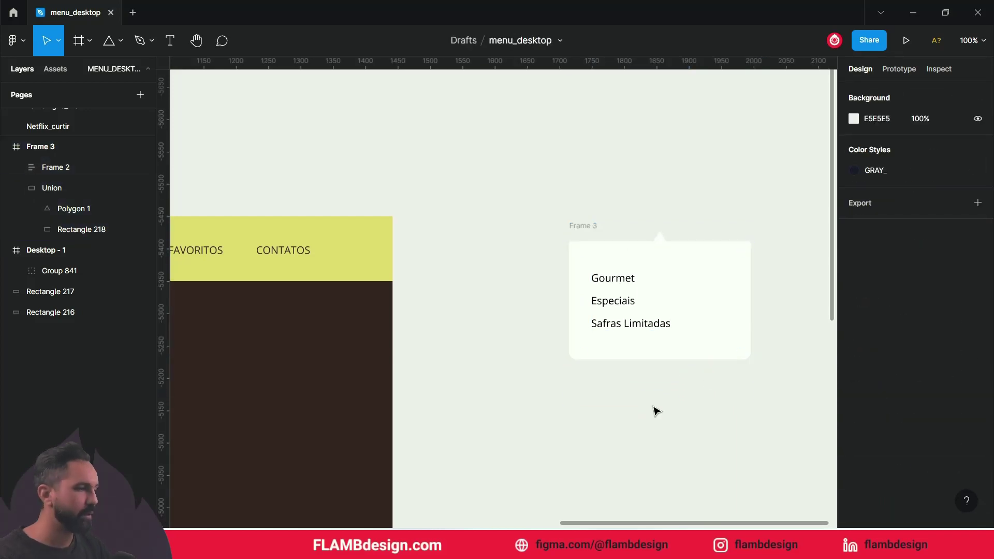
left_click(587, 226)
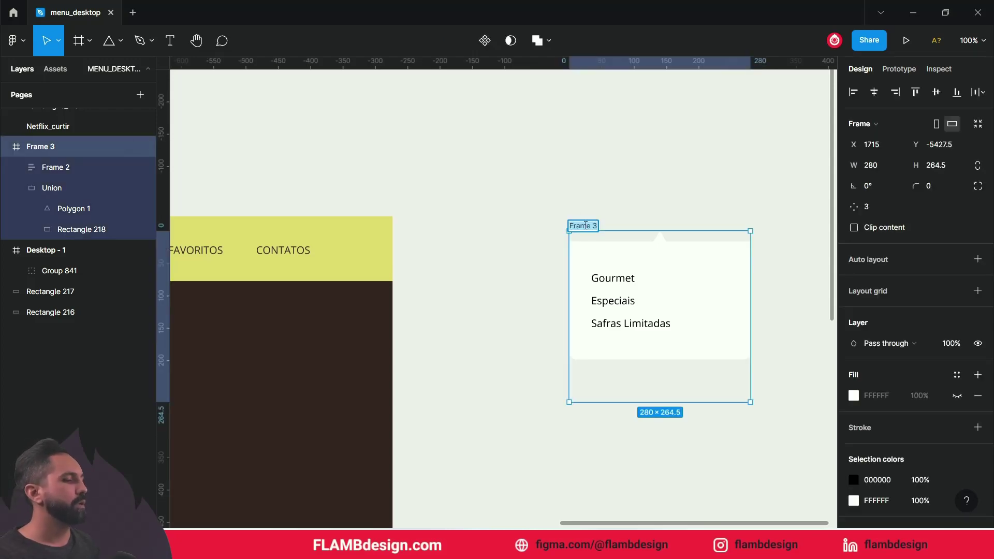
key("BackSpace")
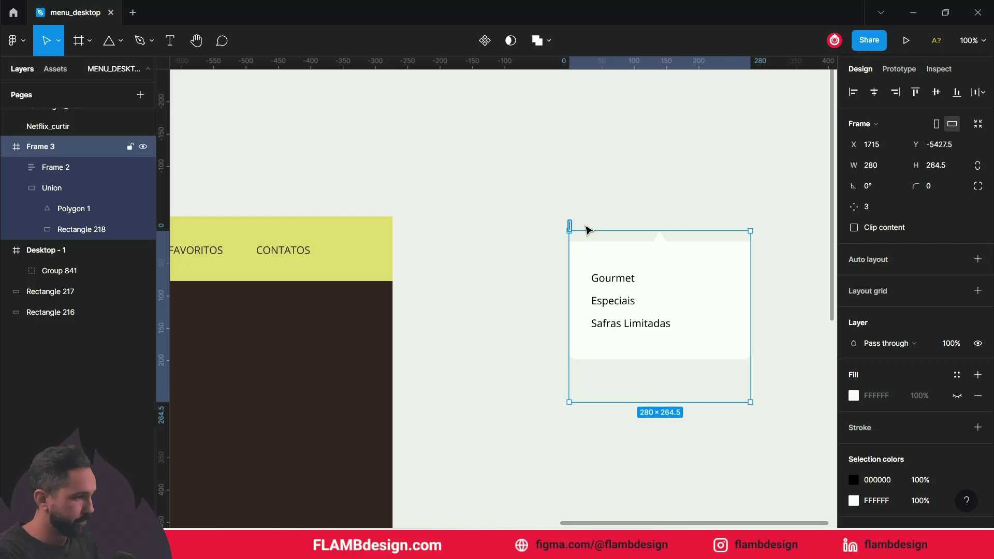
type("menu")
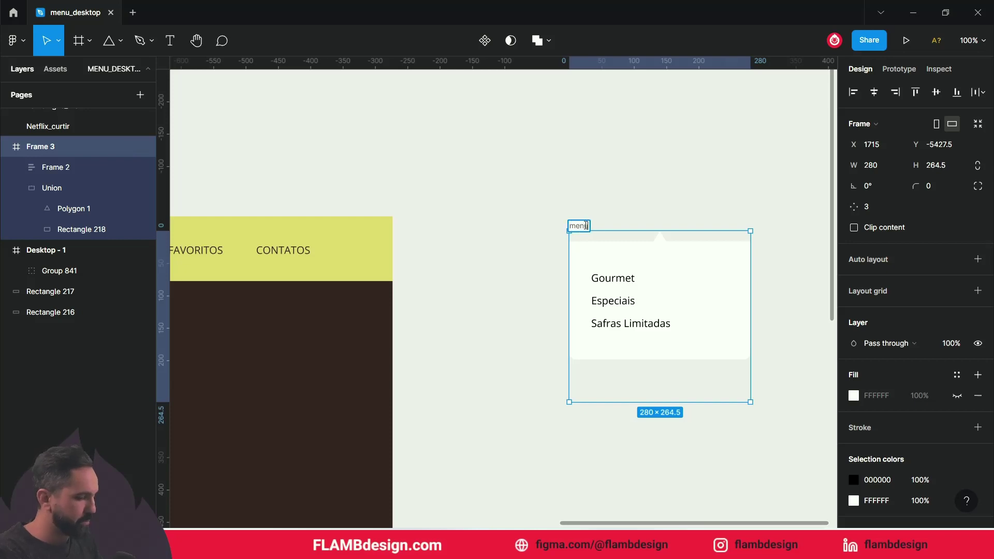
type("_list")
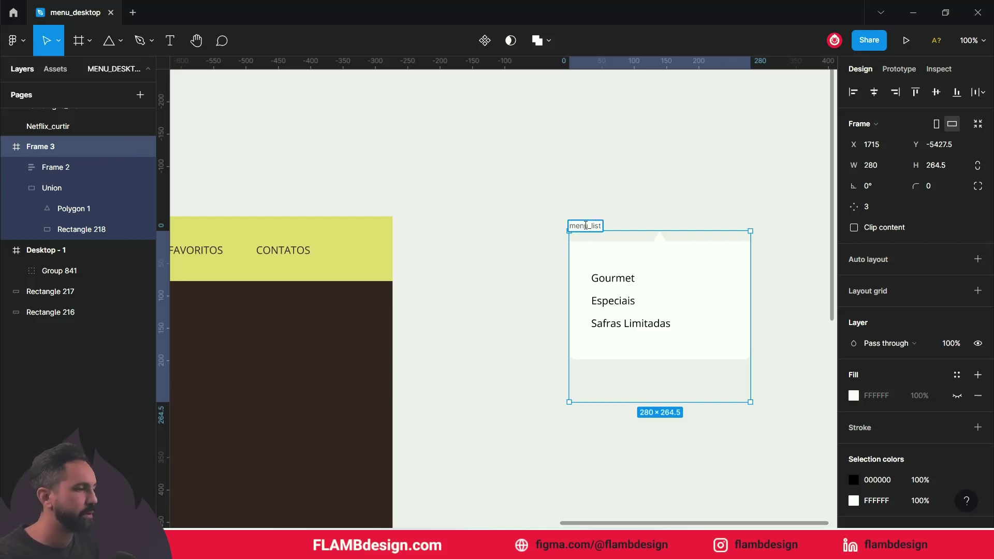
left_click(504, 232)
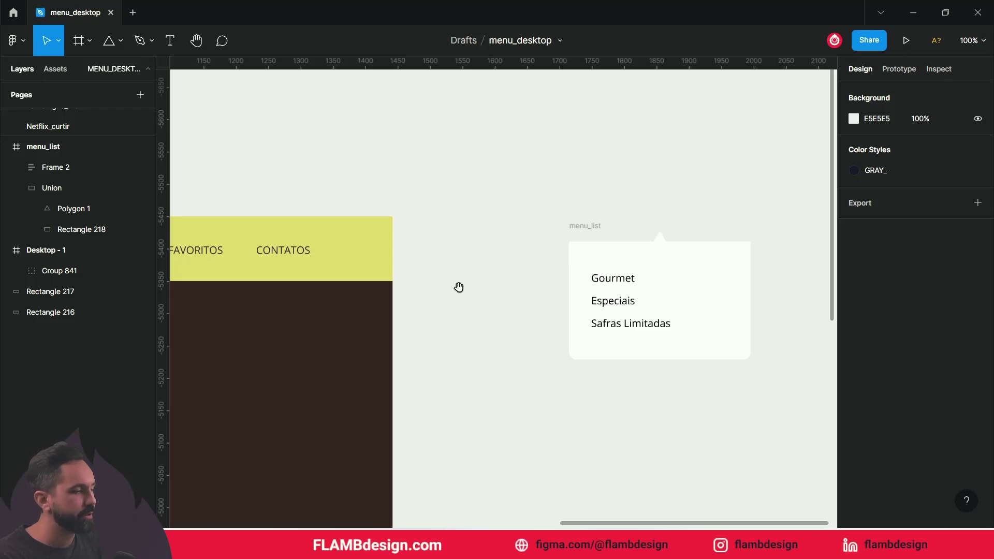
- Zoom out and select the Desktop - 1 page frame
left_click_drag(459, 288, 645, 233)
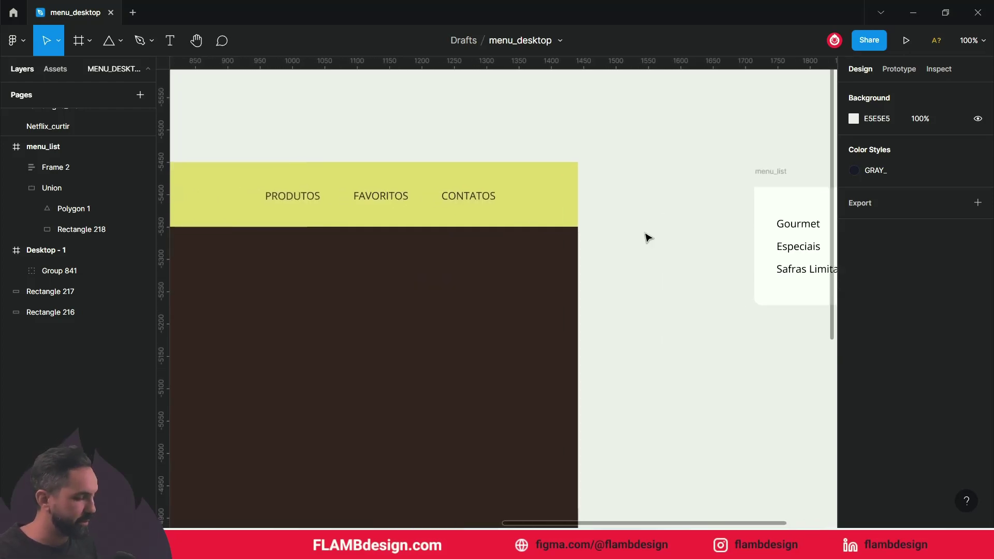
key("minus")
scroll(644, 232, "left", 5)
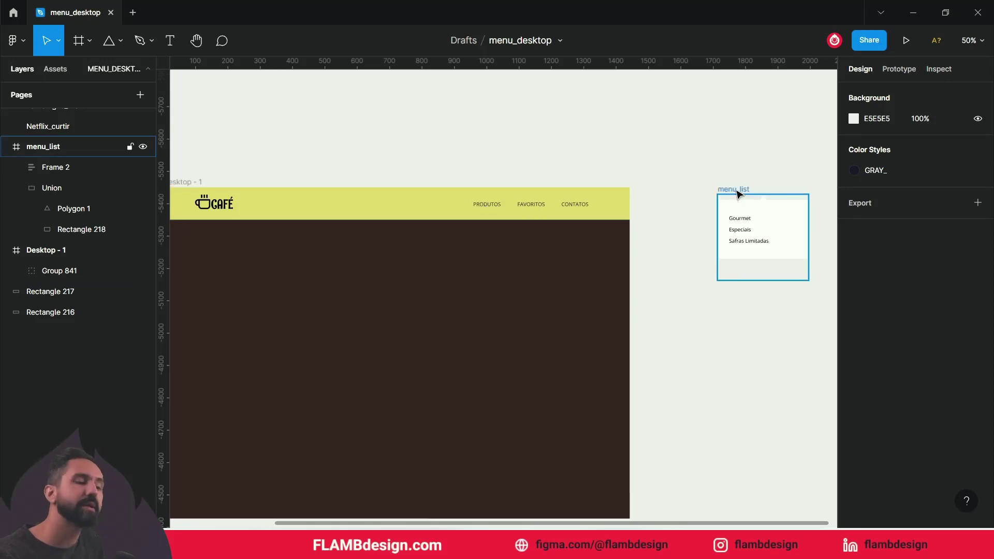
scroll(648, 171, "left", 6)
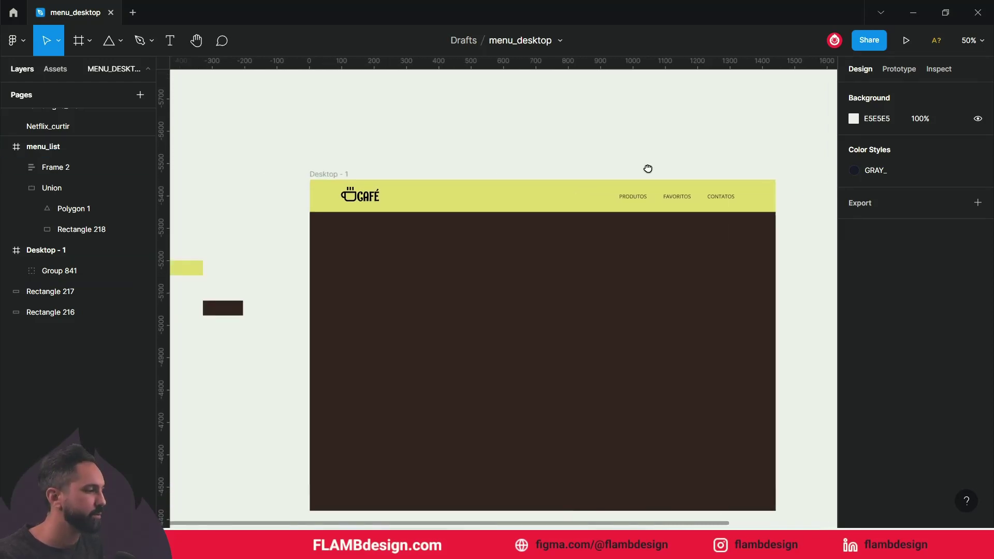
left_click(342, 176)
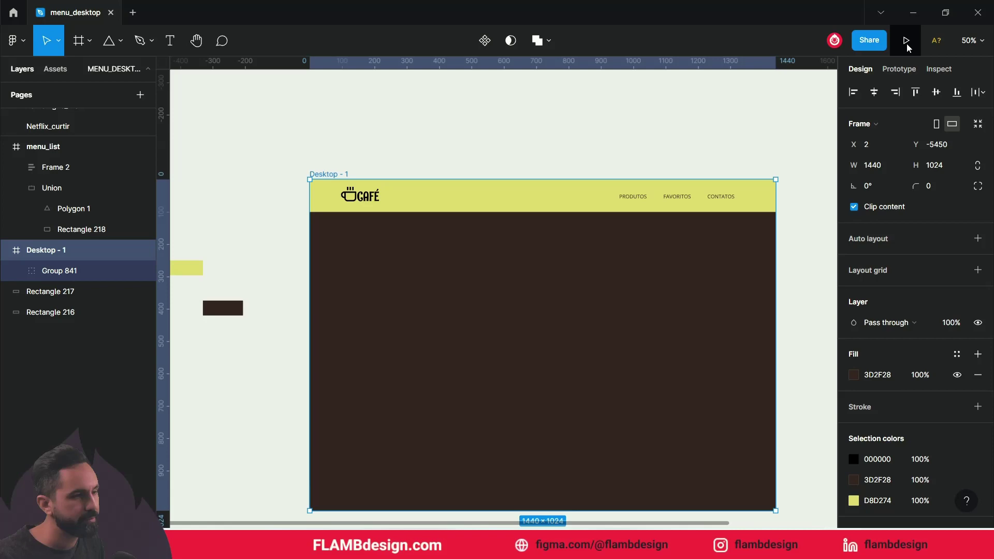
- Present the Desktop - 1 page in its own tab, then return to the design file at menu_list
left_click(906, 44)
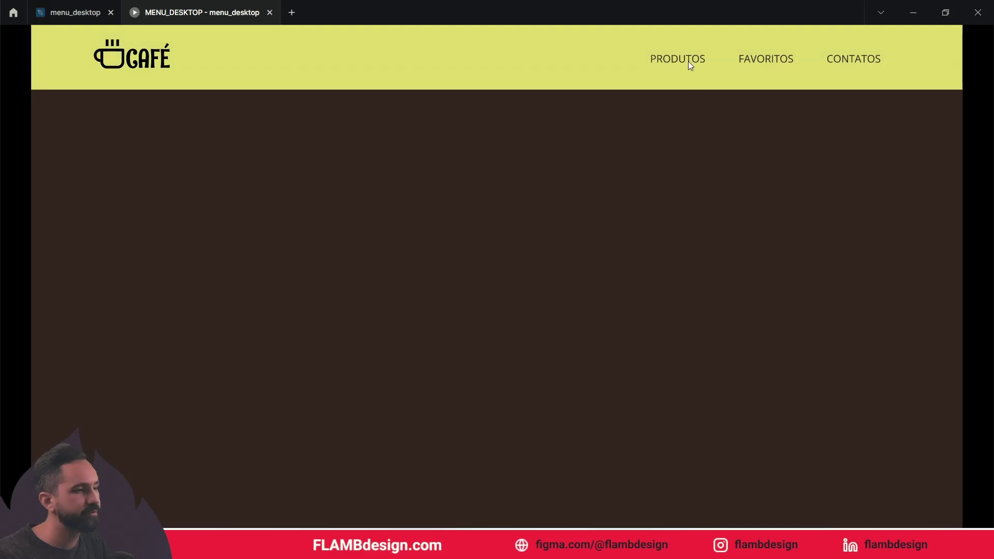
left_click(75, 13)
left_click(641, 155)
mouse_move(666, 155)
left_mouse_down()
mouse_move(477, 140)
mouse_move(566, 115)
left_mouse_up()
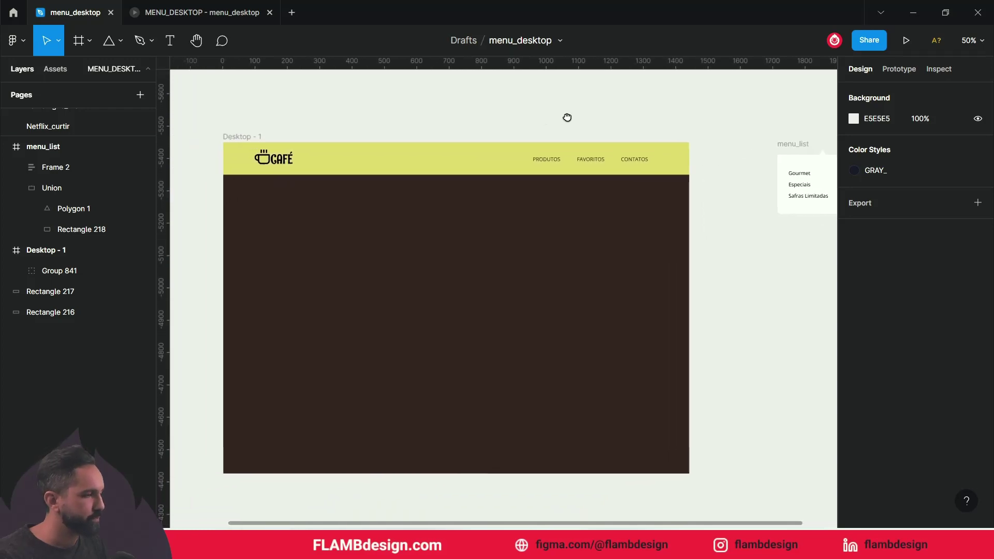
- In Prototype mode, connect the PRODUTOS label to the menu_list frame
left_click(902, 69)
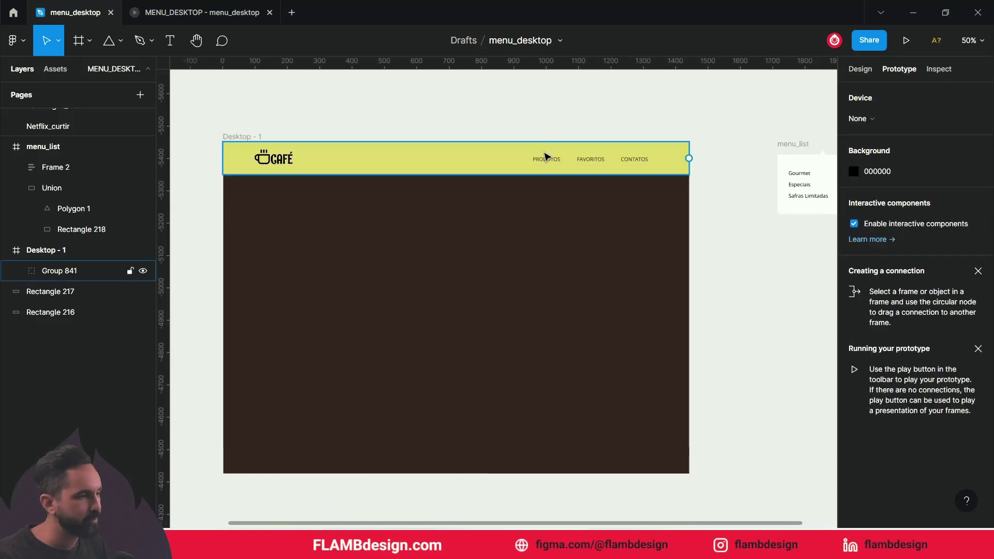
left_click(547, 127)
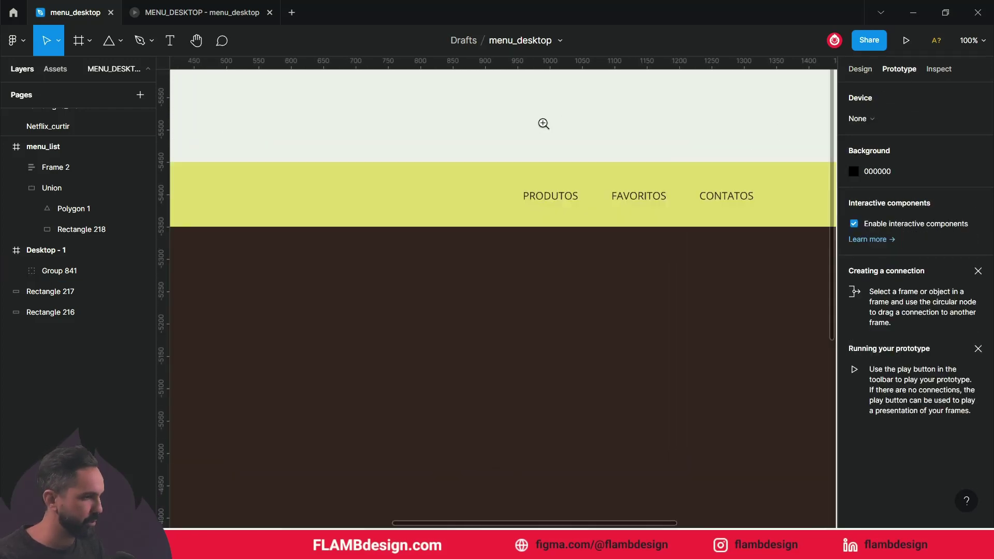
left_click(564, 200)
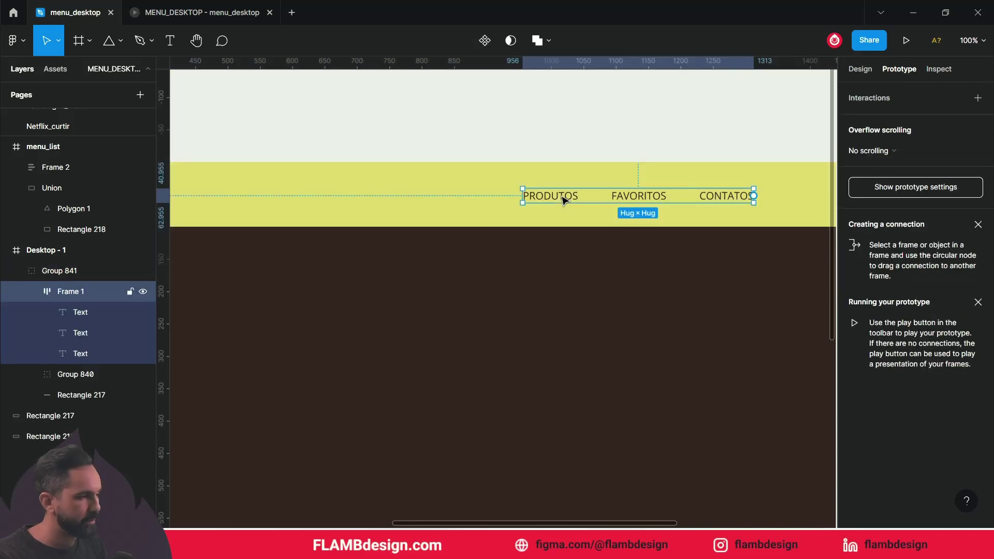
left_click(563, 200)
mouse_move(571, 171)
left_mouse_down()
mouse_move(431, 114)
mouse_move(347, 114)
mouse_move(332, 130)
left_mouse_up()
left_click_drag(329, 186, 756, 214)
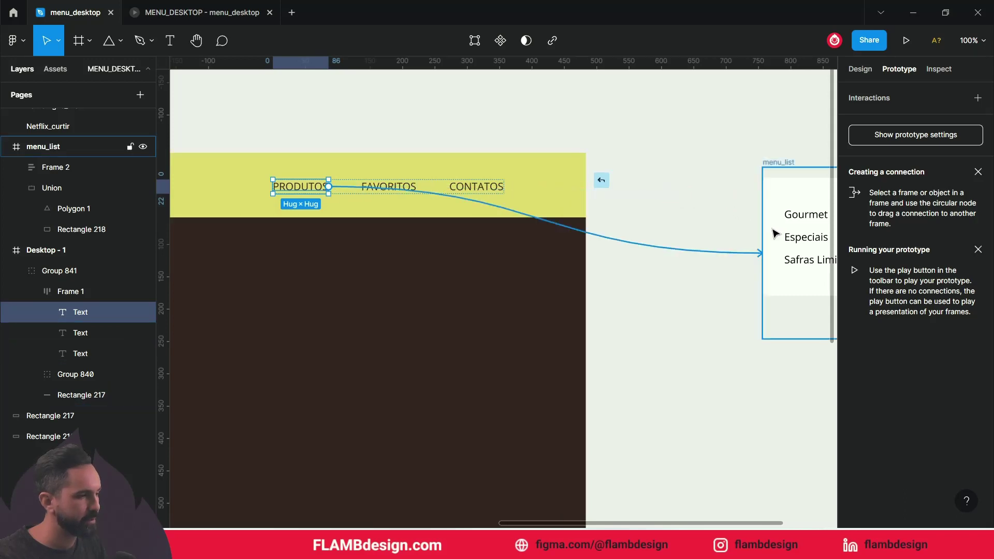
left_click_drag(756, 214, 780, 227)
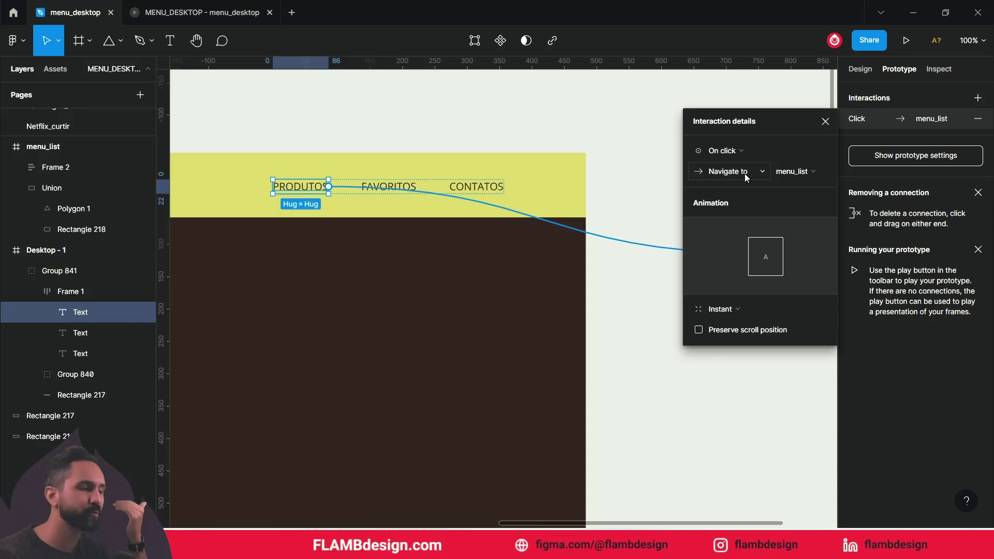
- Change the PRODUTOS interaction from Navigate to Open overlay with Manual position
left_click(746, 178)
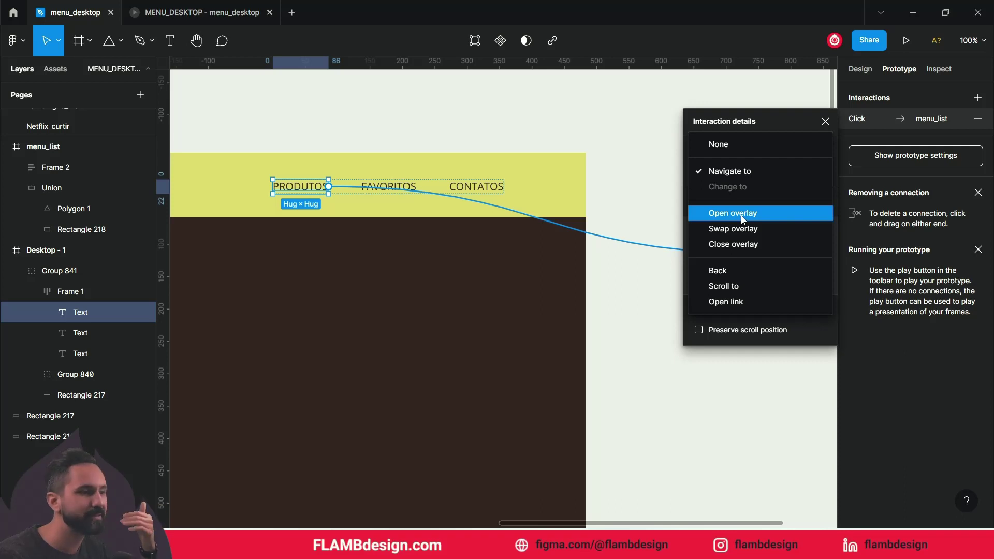
left_click(741, 216)
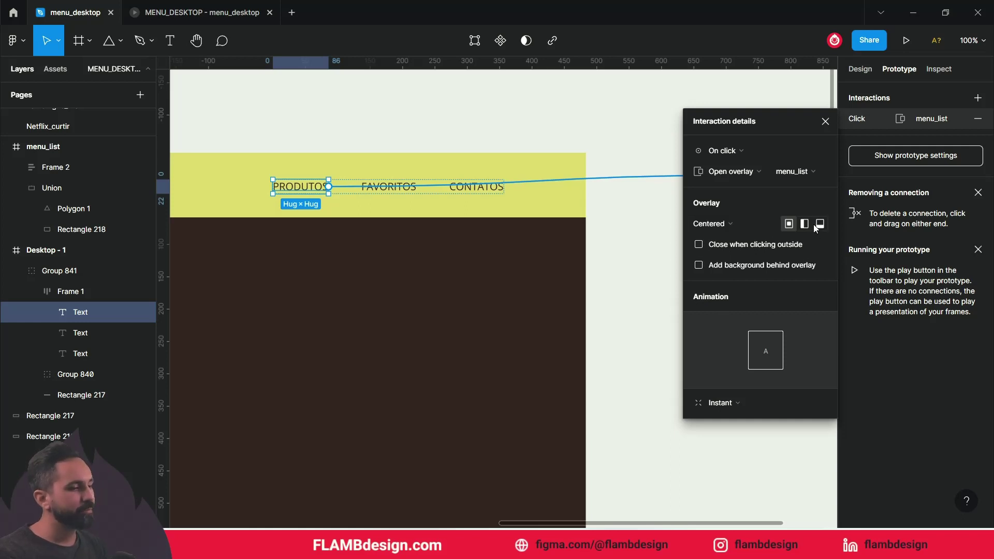
left_click(735, 226)
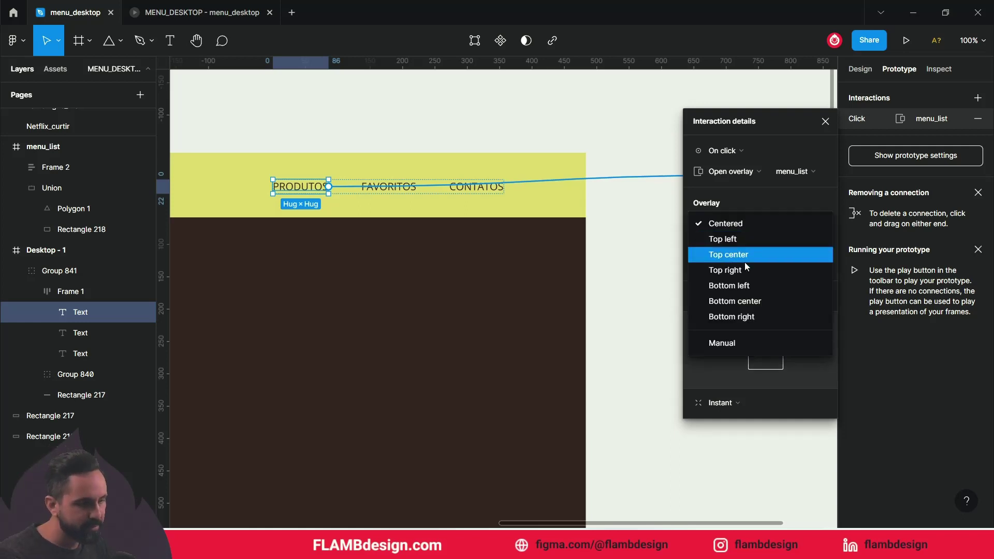
left_click(747, 342)
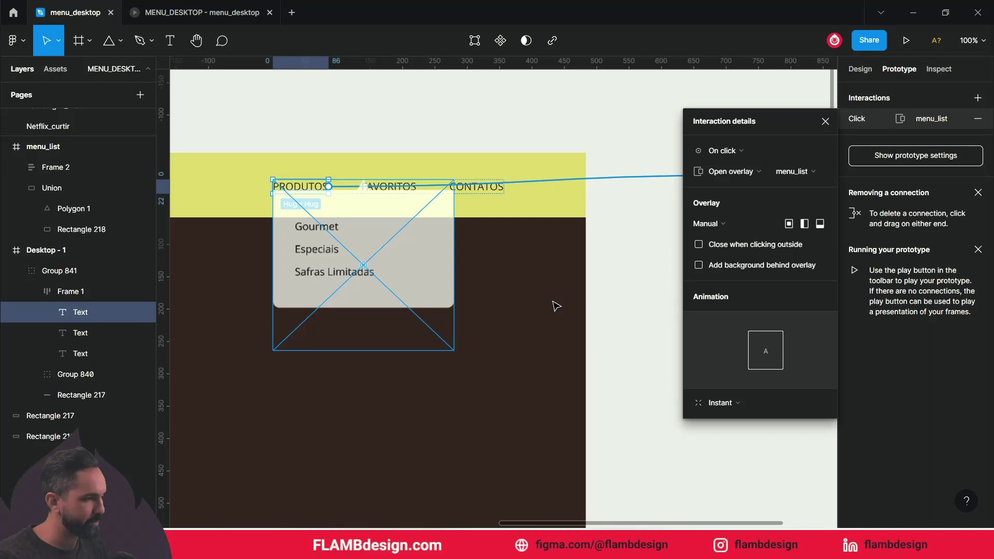
- Position the menu_list overlay preview centred just below PRODUTOS
left_click_drag(539, 301, 686, 237)
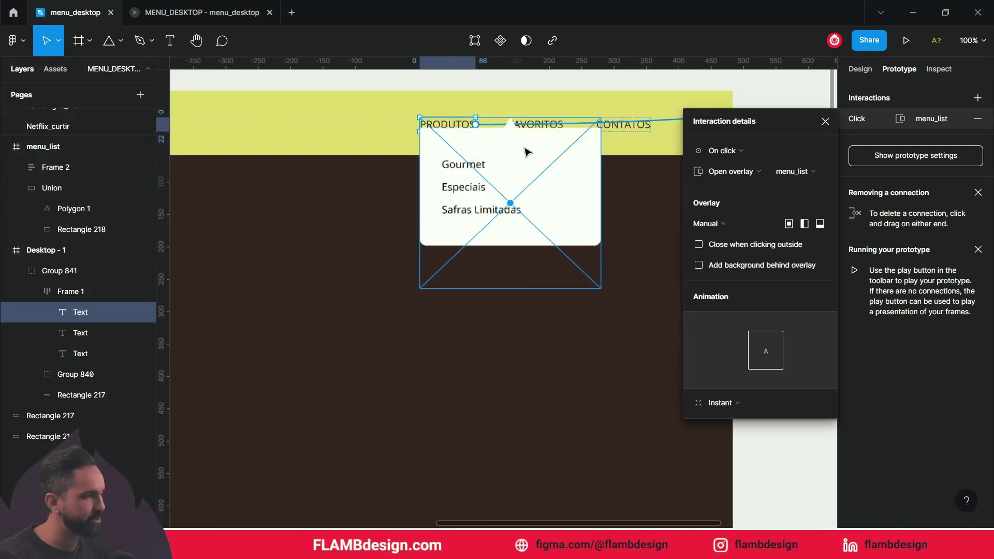
mouse_move(517, 155)
left_mouse_down()
mouse_move(497, 183)
mouse_move(457, 183)
left_mouse_up()
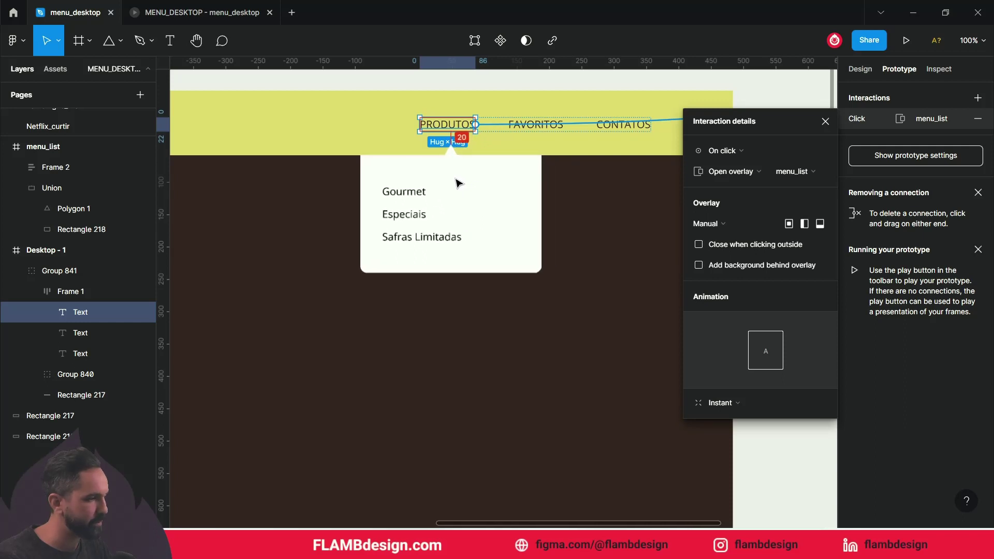
left_click_drag(455, 180, 457, 183)
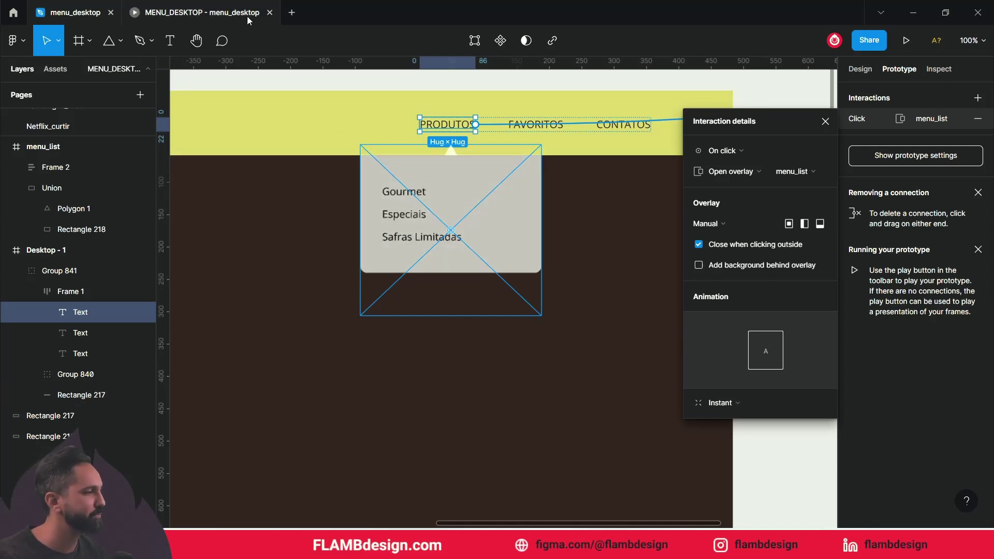
- Try the Move in overlay animation, then set it back to Instant
left_click(753, 403)
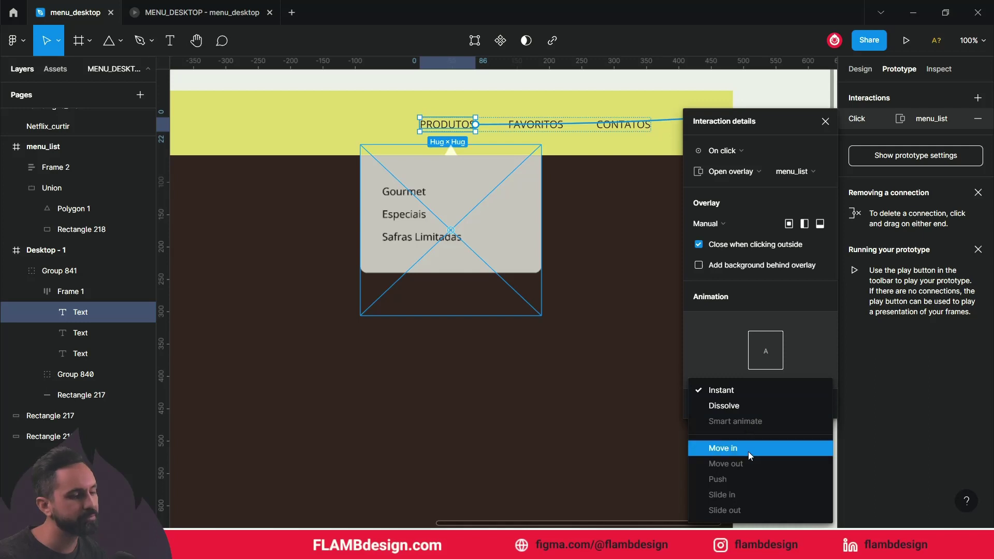
left_click(748, 451)
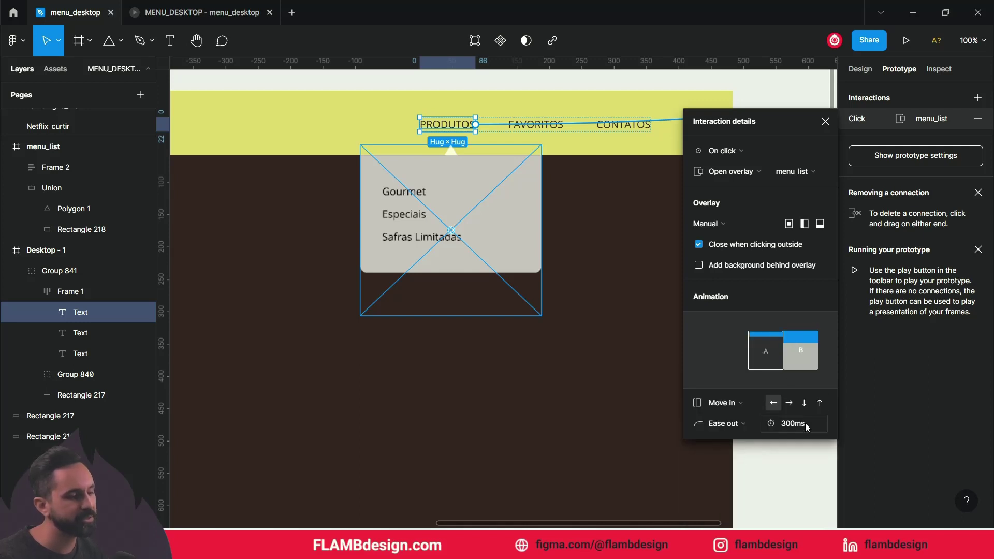
left_click(728, 403)
left_click(727, 346)
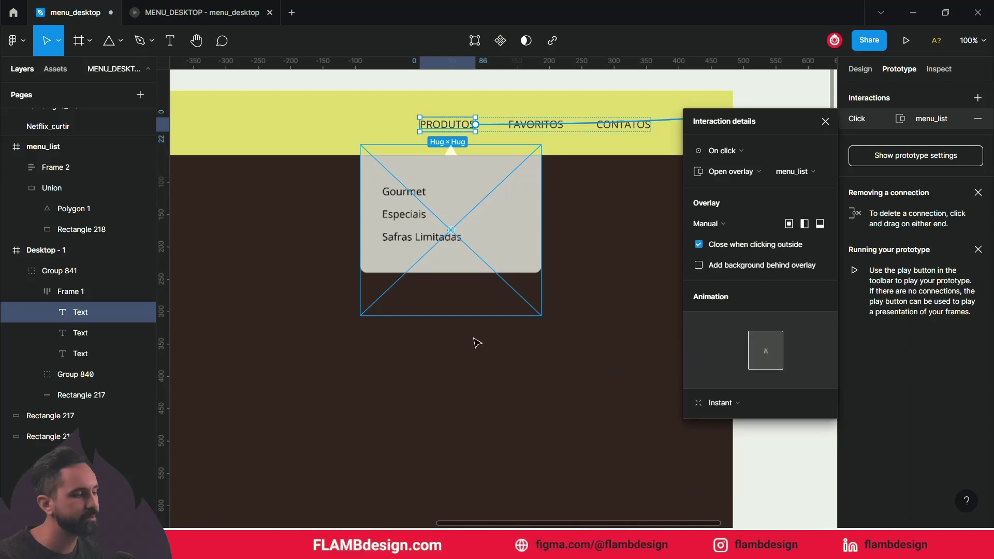
left_click(185, 11)
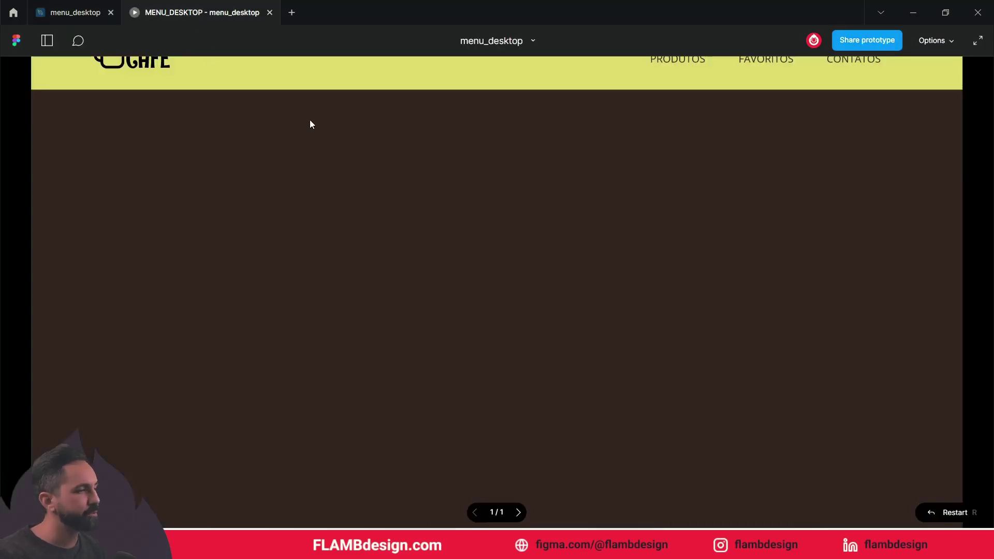
- Test the PRODUTOS overlay opening and closing, including outside clicks, then return to the design file
left_click(689, 67)
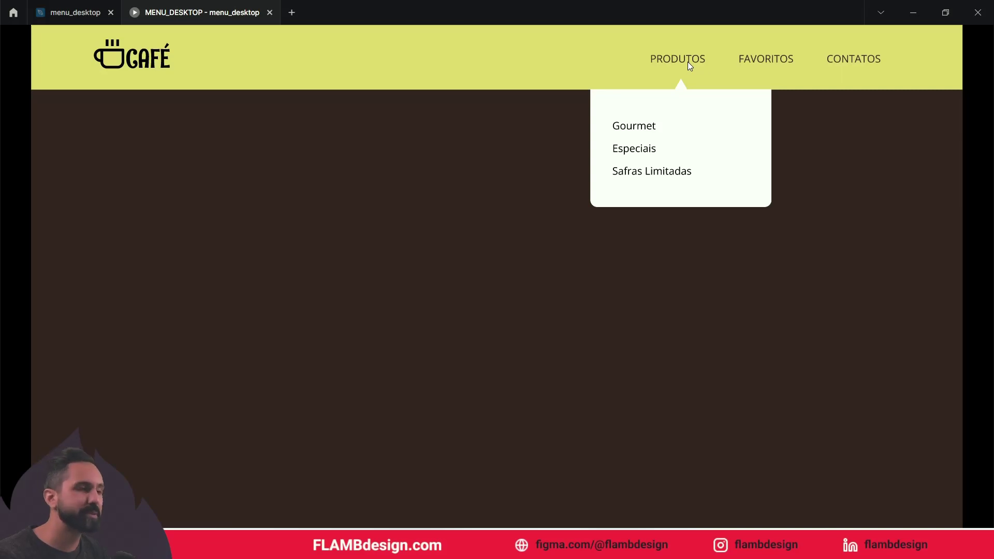
left_click(862, 195)
left_click(701, 61)
left_click(702, 64)
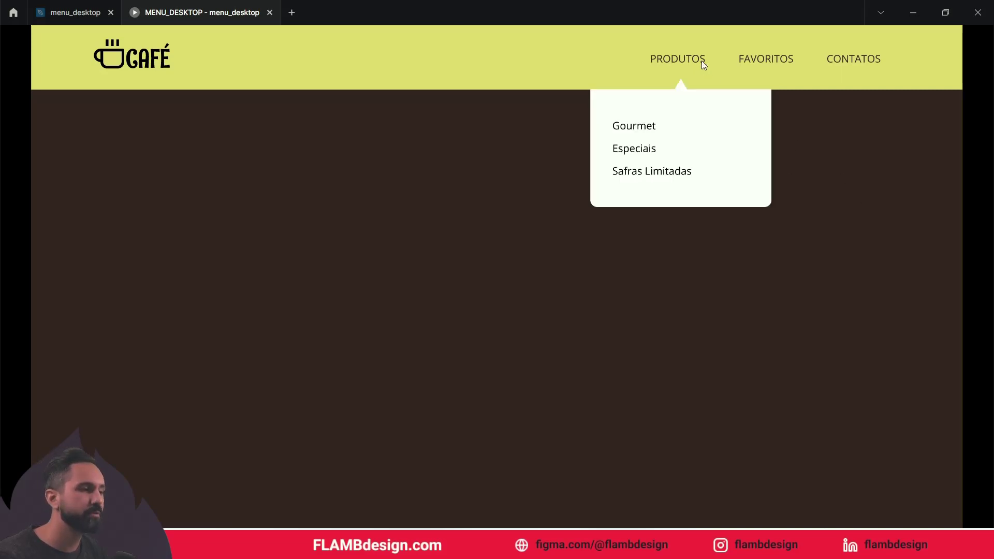
left_click(702, 65)
left_click(703, 65)
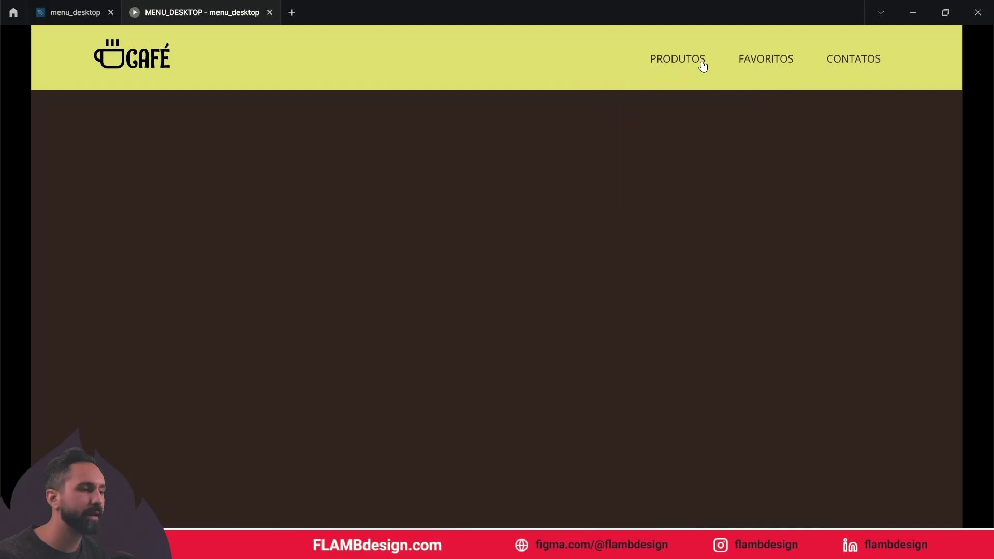
left_click(703, 65)
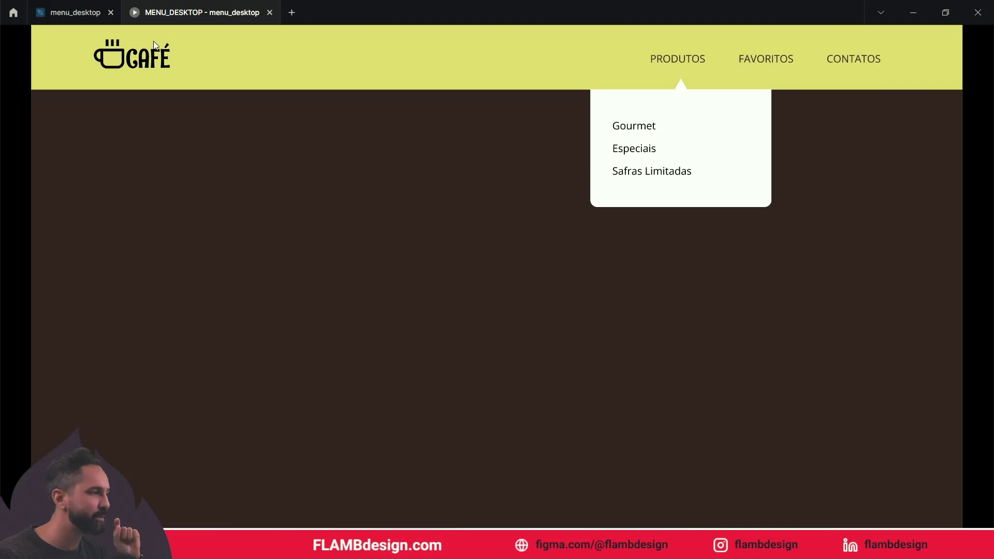
key("ctrl+Tab")
left_click_drag(772, 158, 446, 223)
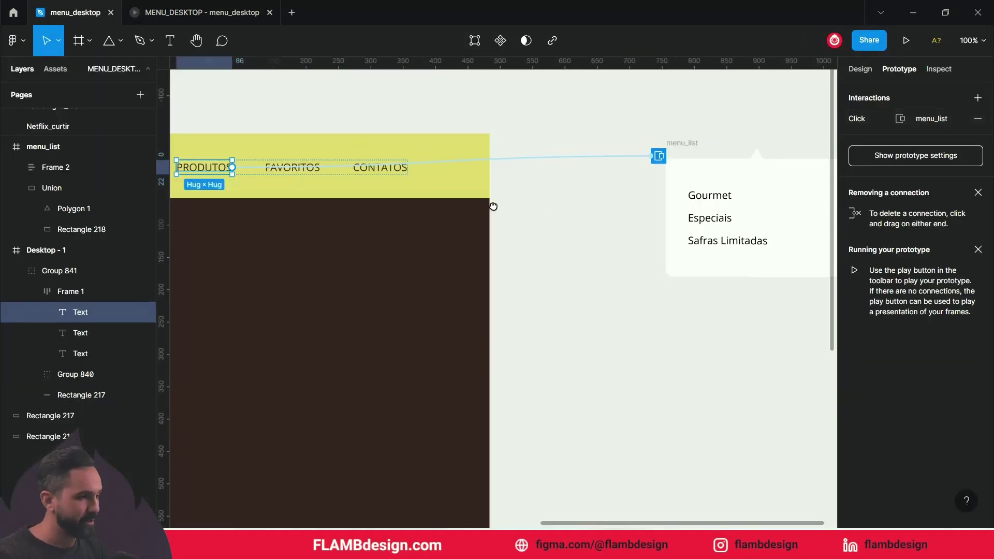
- Alt-drag the menu_list dropdown frame to place a duplicate to its right
left_click(600, 173)
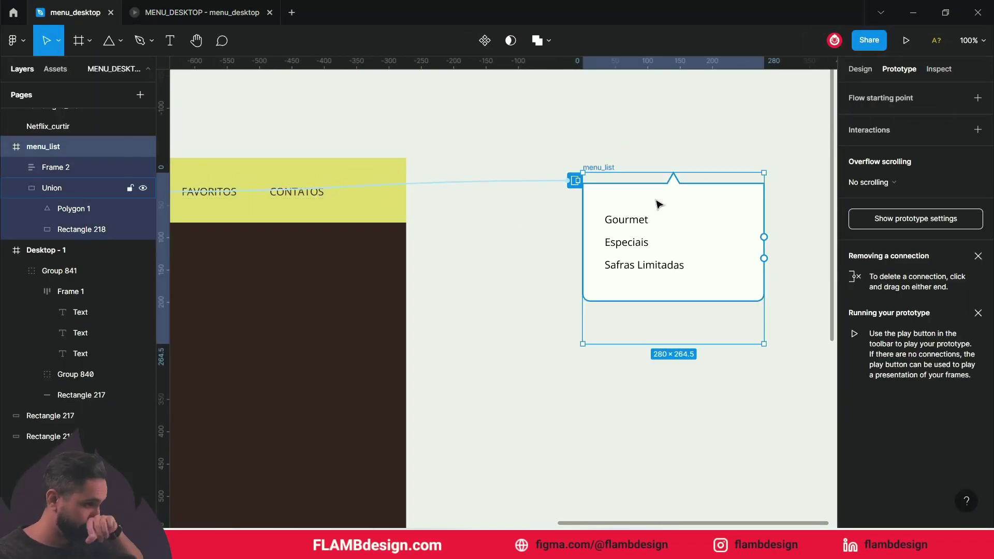
left_click(692, 224)
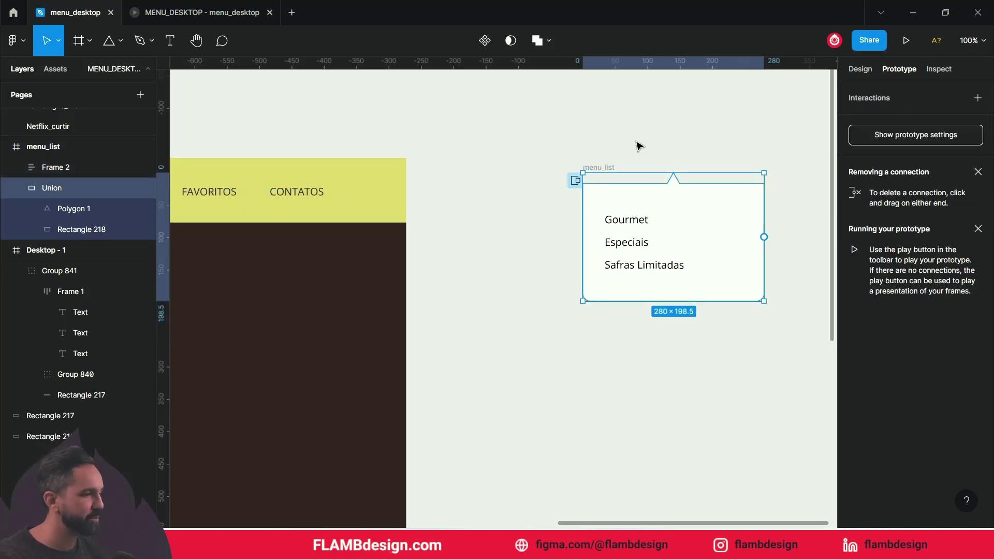
left_click(627, 154)
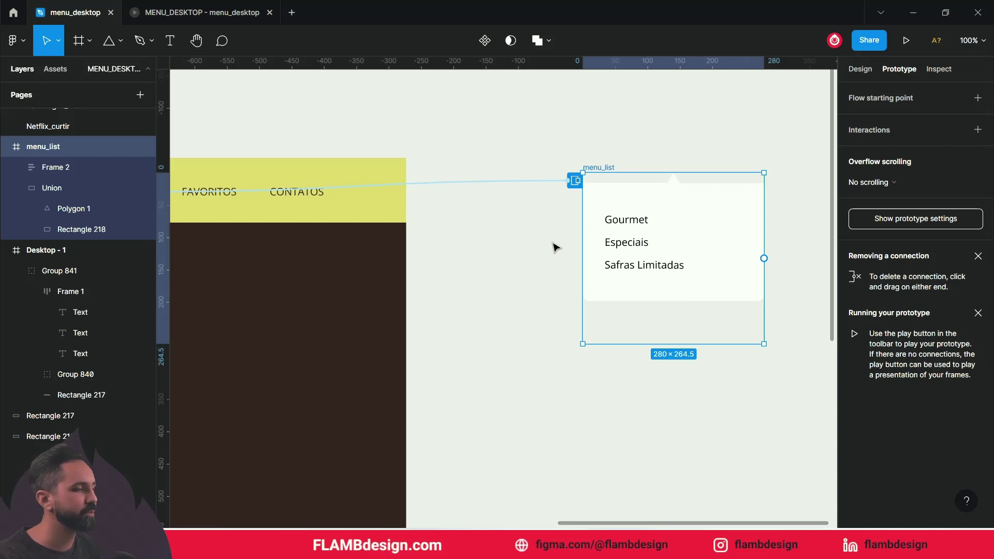
key("minus")
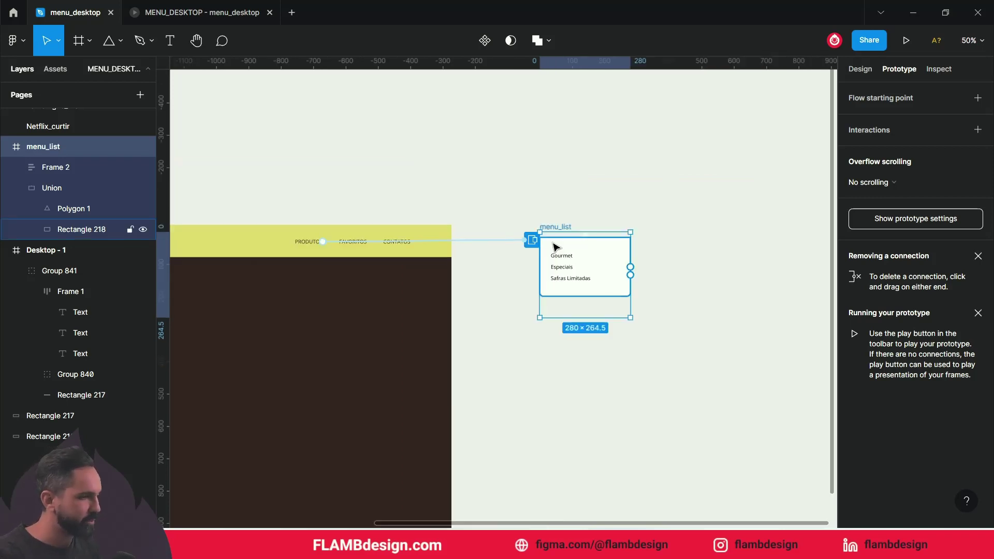
left_click(571, 215)
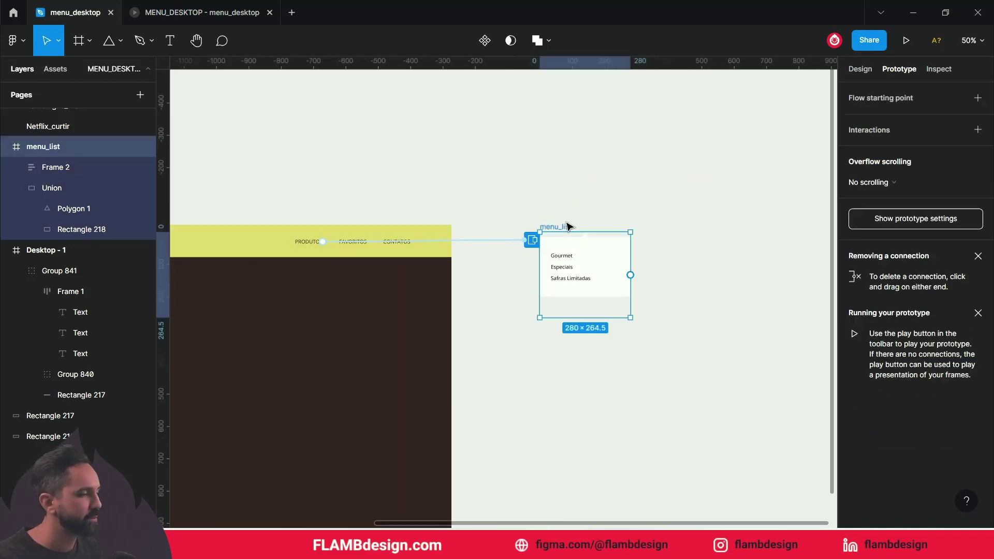
left_click_drag(571, 226, 692, 226)
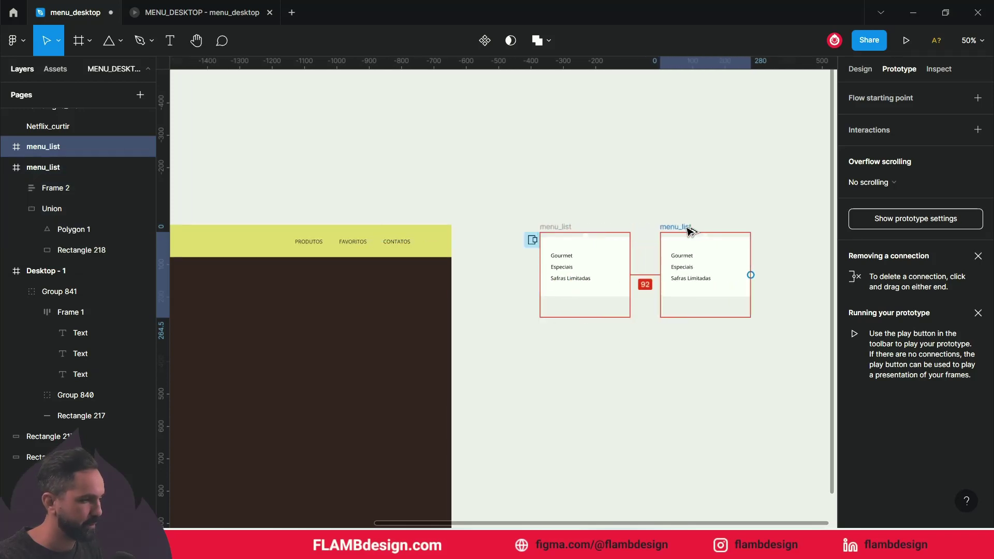
left_click(702, 422)
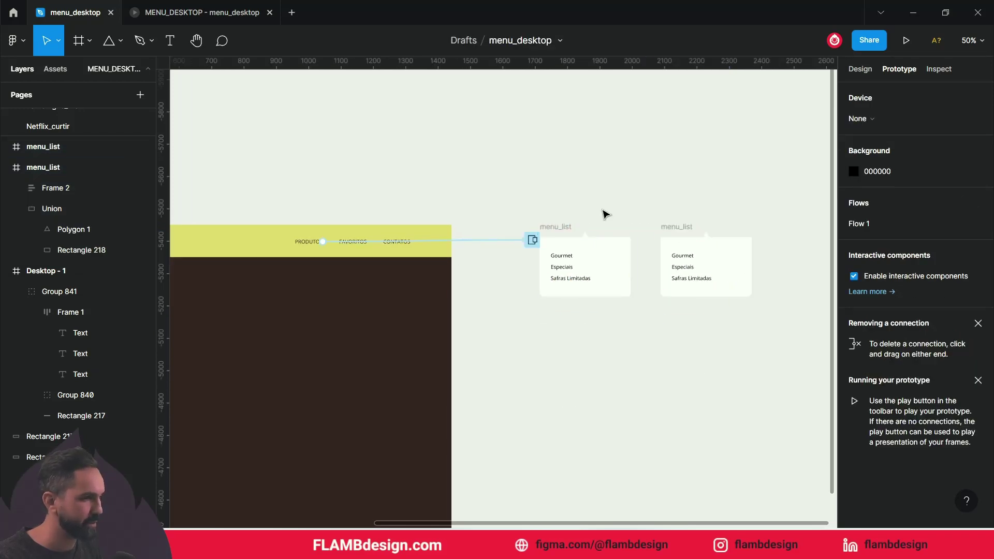
key("shift+0")
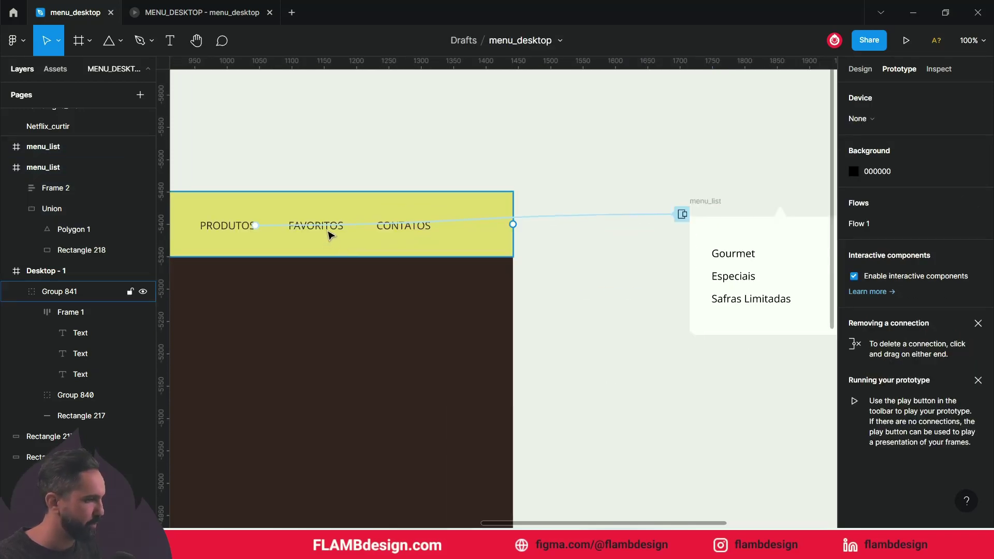
- Connect the FAVORITOS text to the copied menu_list frame with an Open overlay action
left_click(331, 234)
double_click(355, 233)
double_click(342, 233)
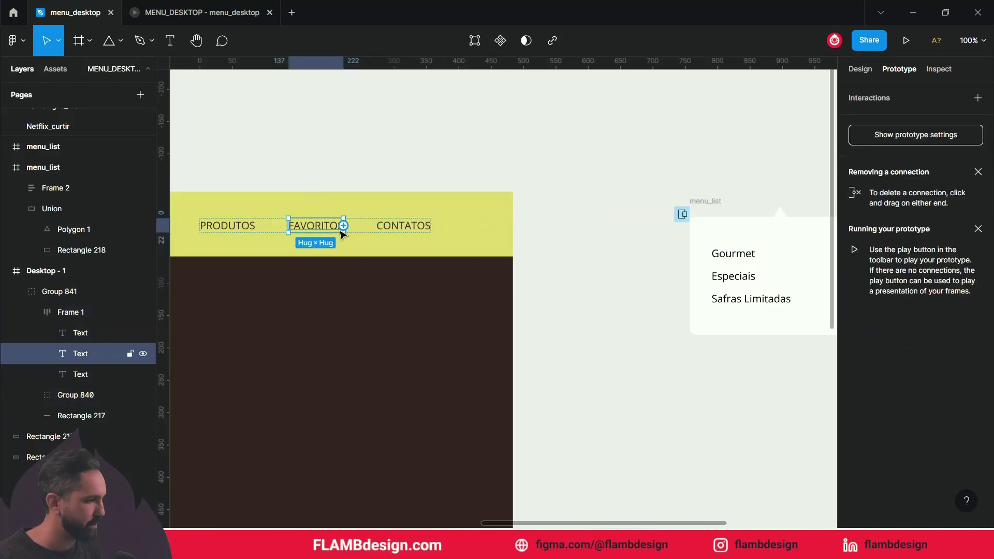
left_click_drag(343, 225, 790, 161)
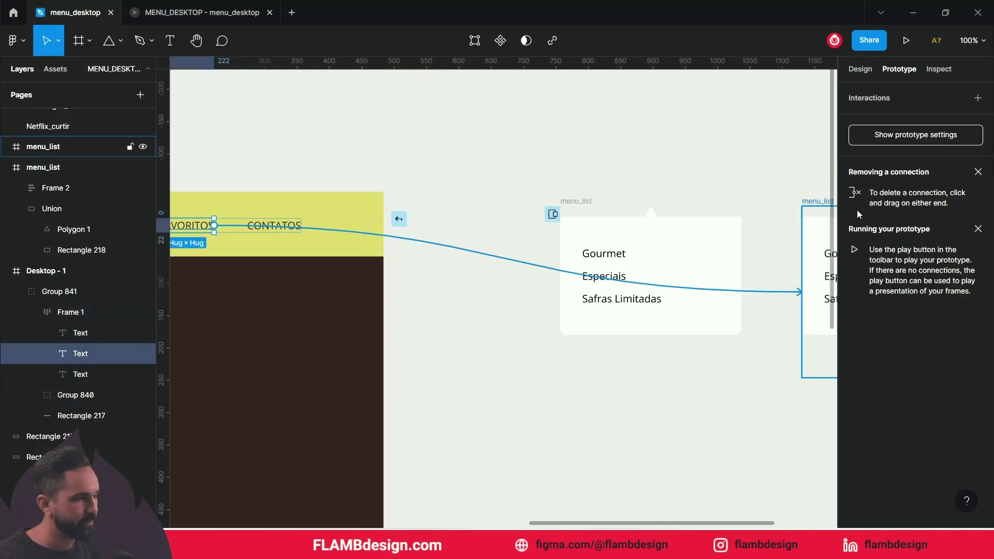
left_click_drag(789, 160, 720, 243)
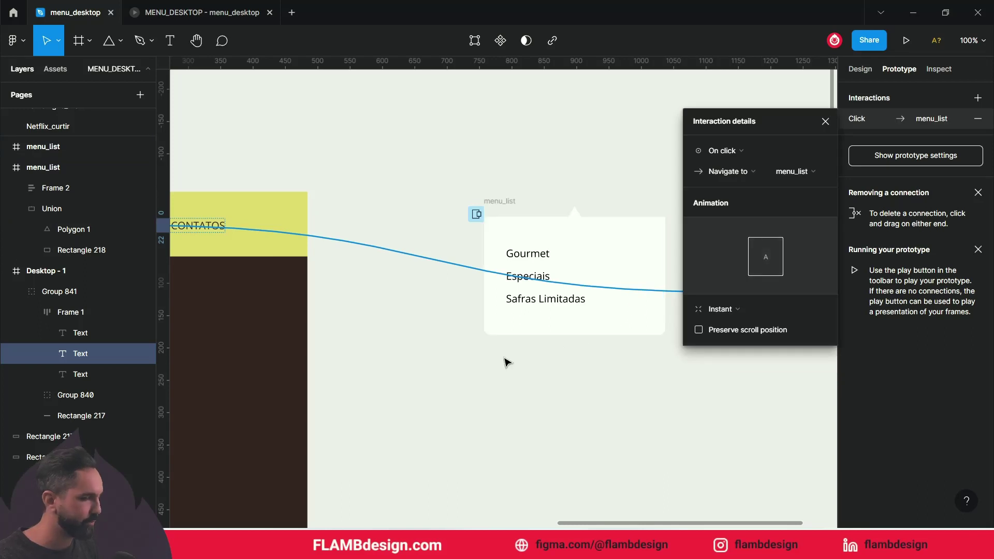
left_click(731, 173)
left_click(739, 216)
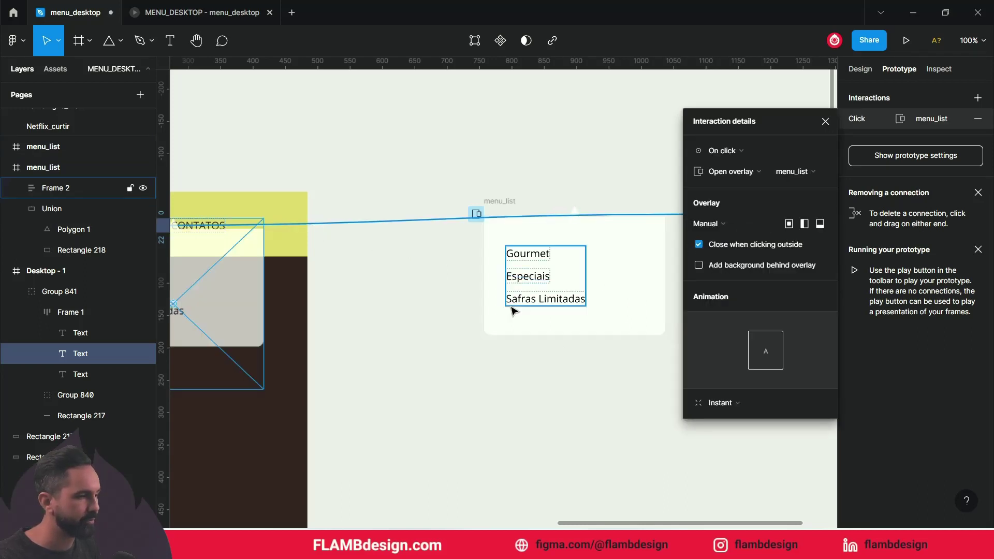
- Place the dropdown overlay centred just beneath FAVORITOS
left_click_drag(308, 362, 624, 329)
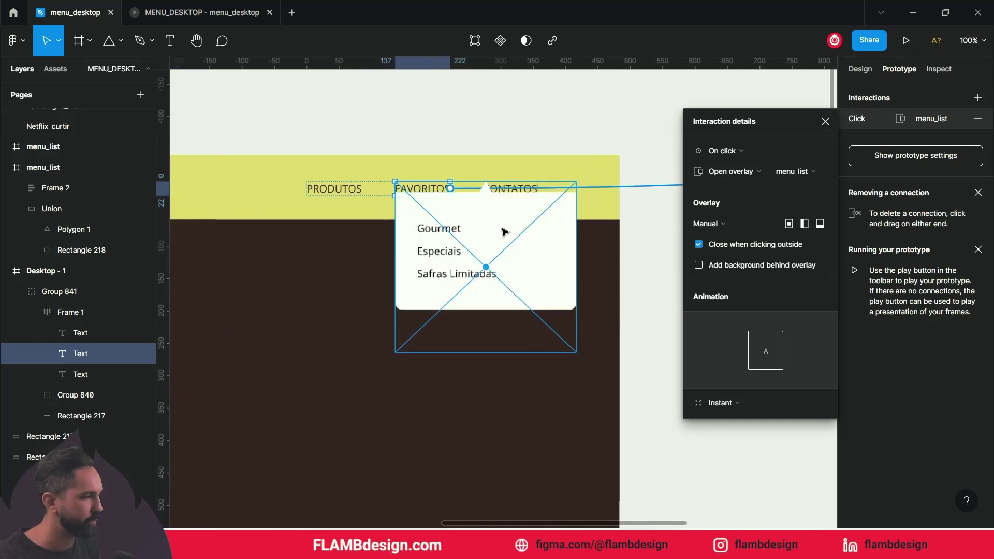
left_click_drag(495, 230, 433, 259)
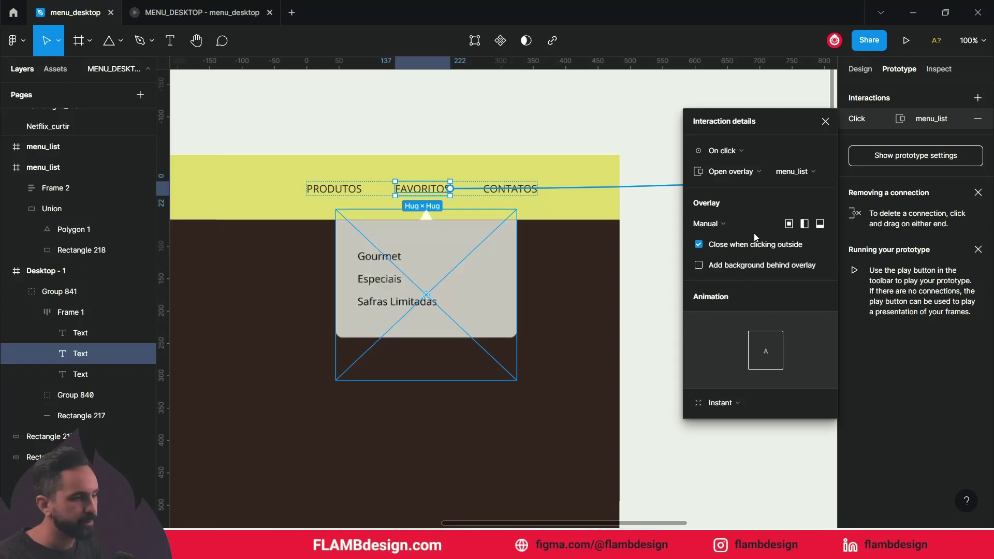
left_click(207, 12)
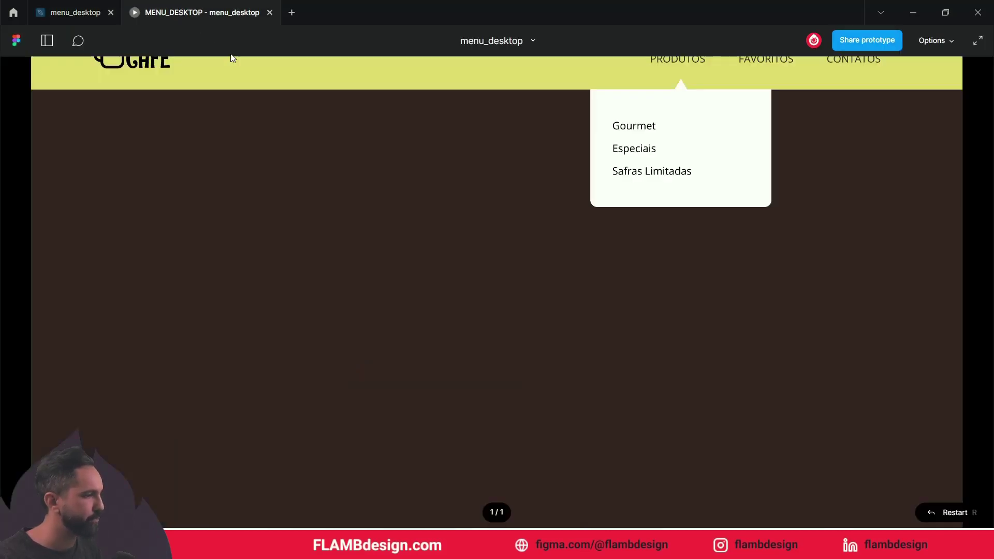
left_click(691, 305)
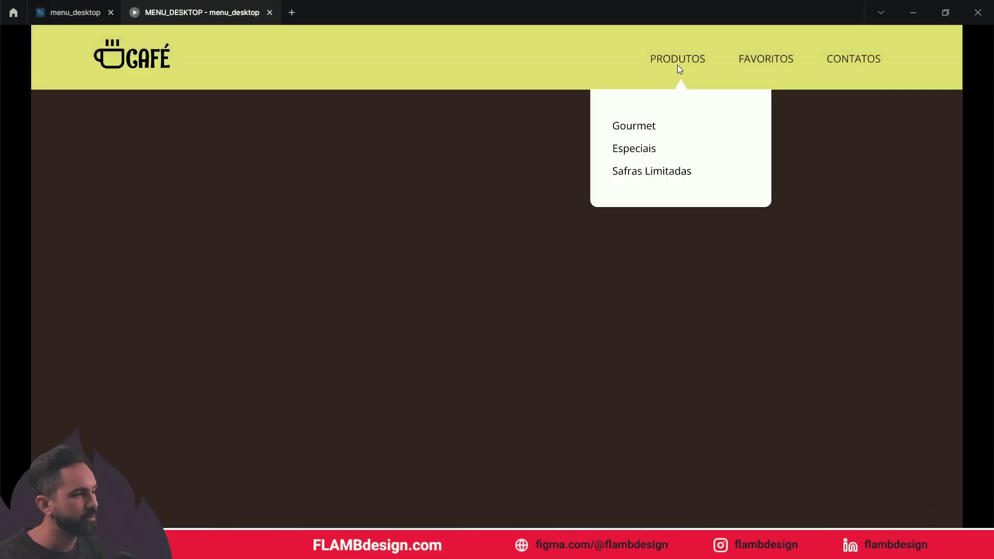
left_click(804, 129)
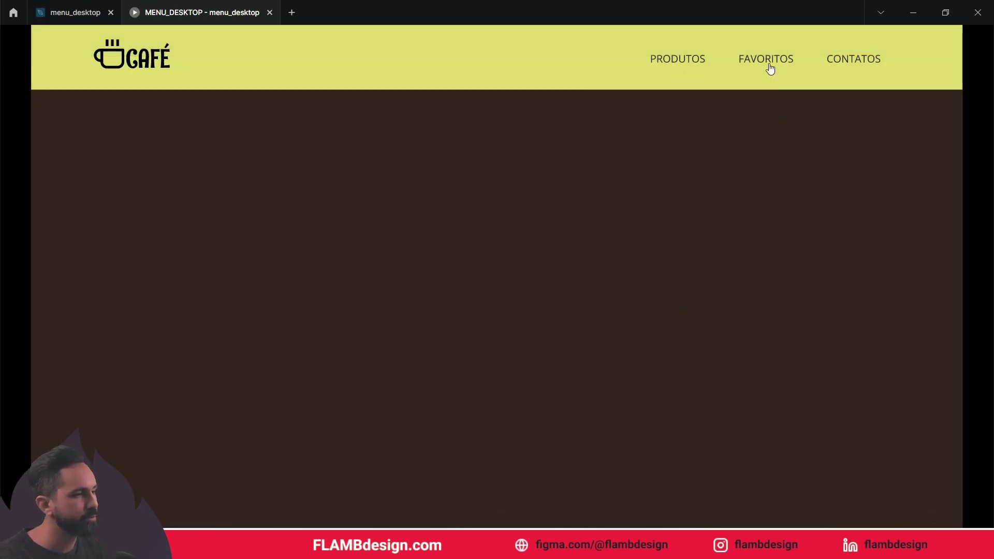
left_click(770, 66)
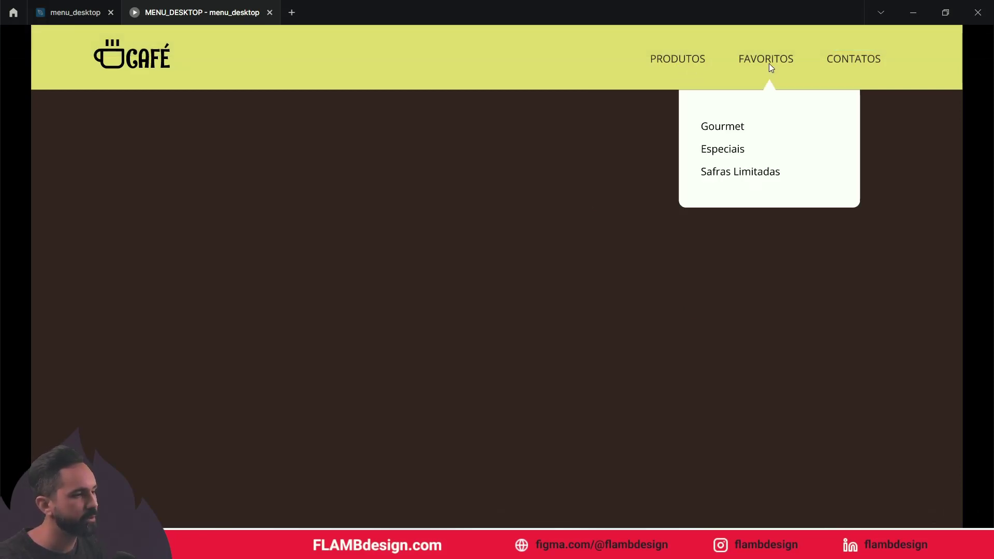
left_click(684, 61)
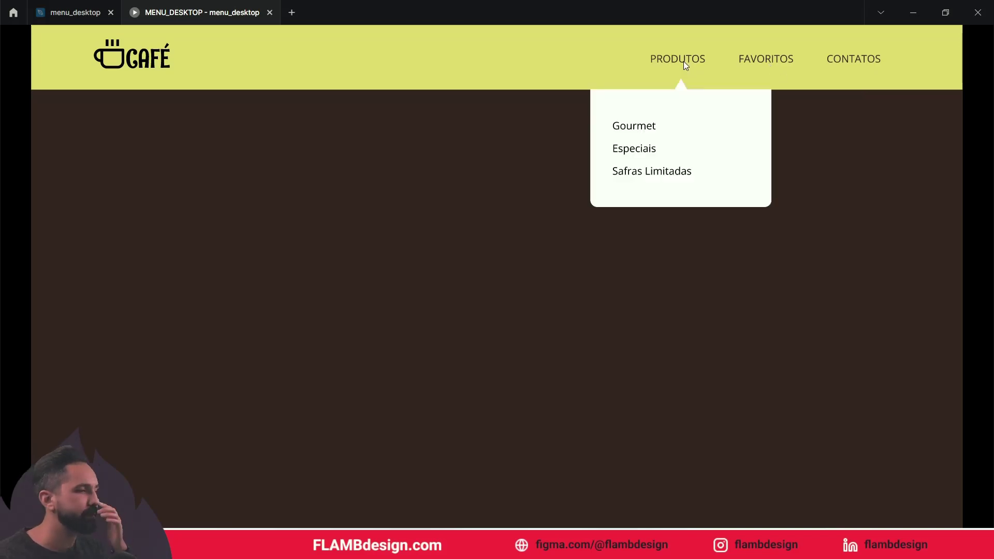
left_click(764, 69)
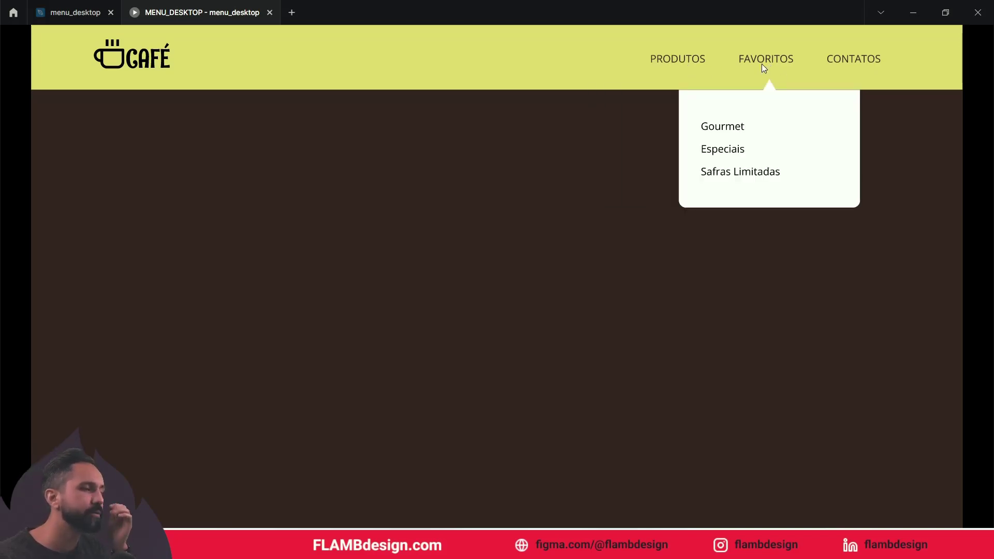
left_click(723, 60)
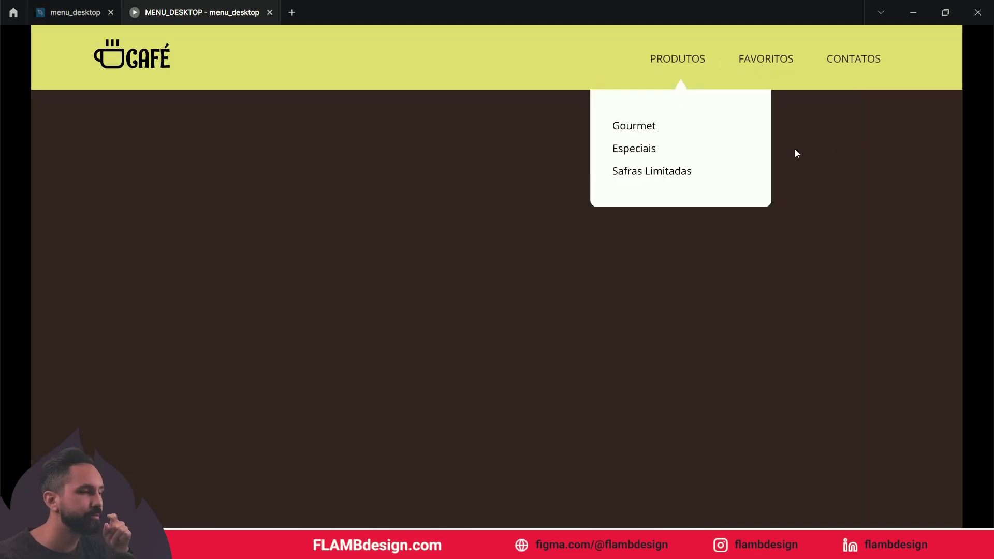
mouse_move(76, 12)
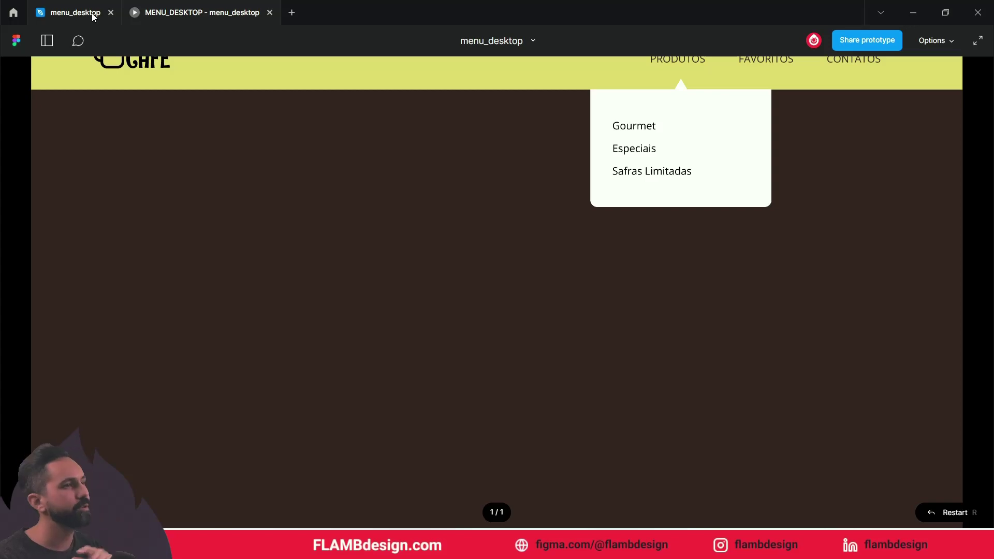
left_click(94, 17)
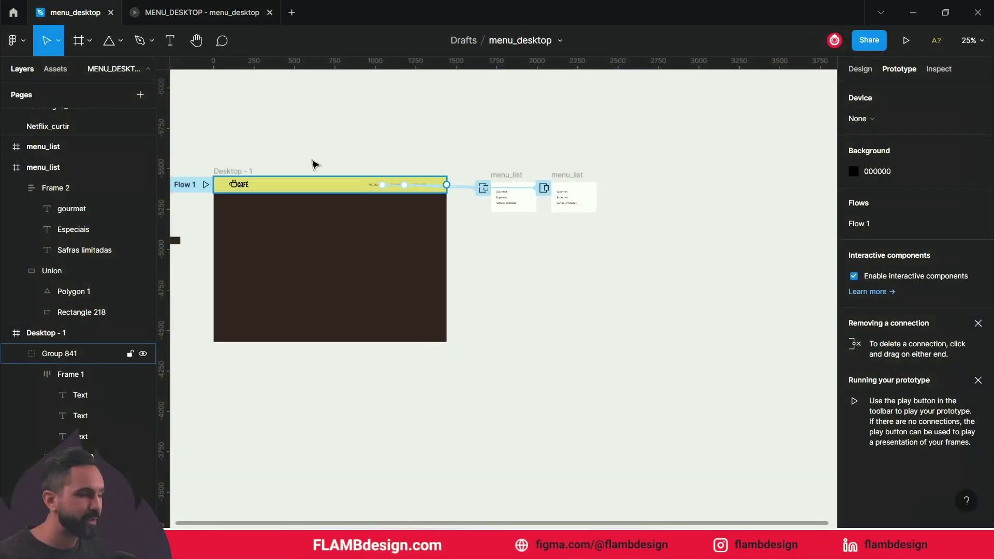
- Rename the Desktop - 1 frame to HOme and duplicate it to the right
left_click(245, 167)
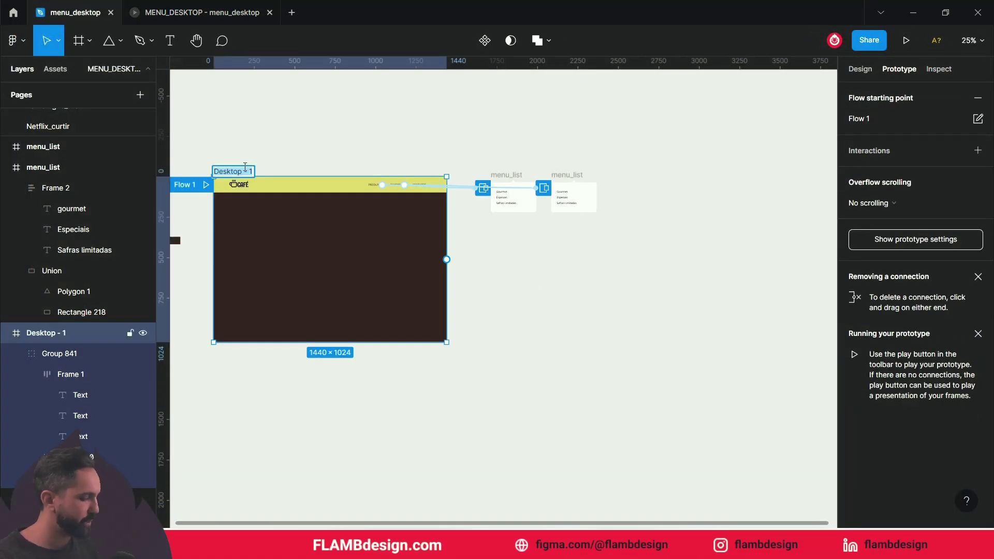
type("HOme")
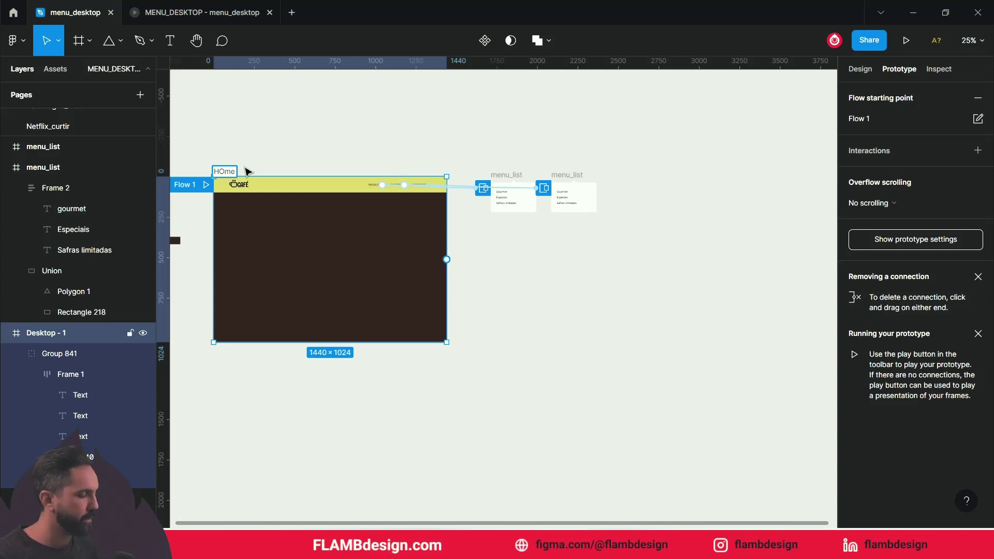
left_click(521, 356)
left_click(222, 171)
left_click_drag(222, 174, 623, 167)
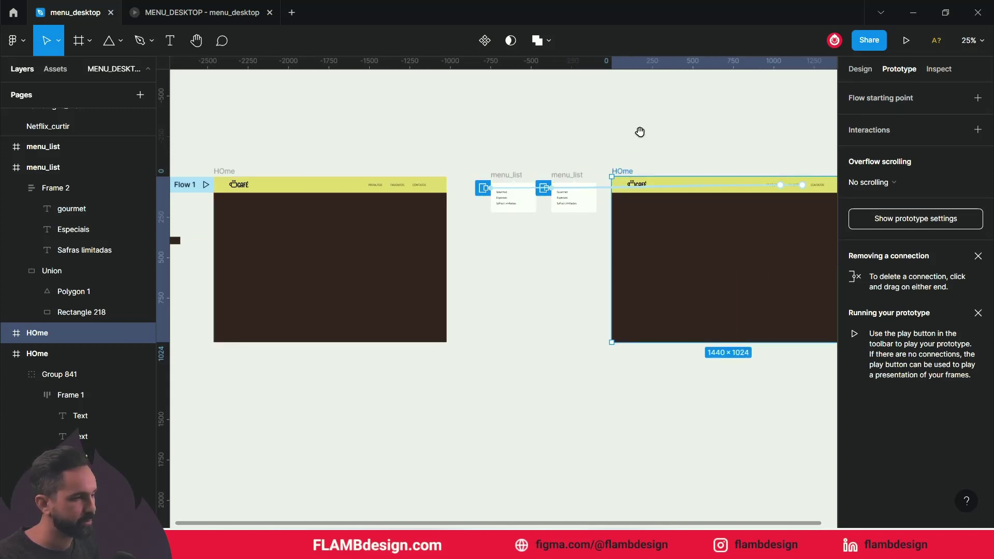
left_click_drag(640, 132, 440, 149)
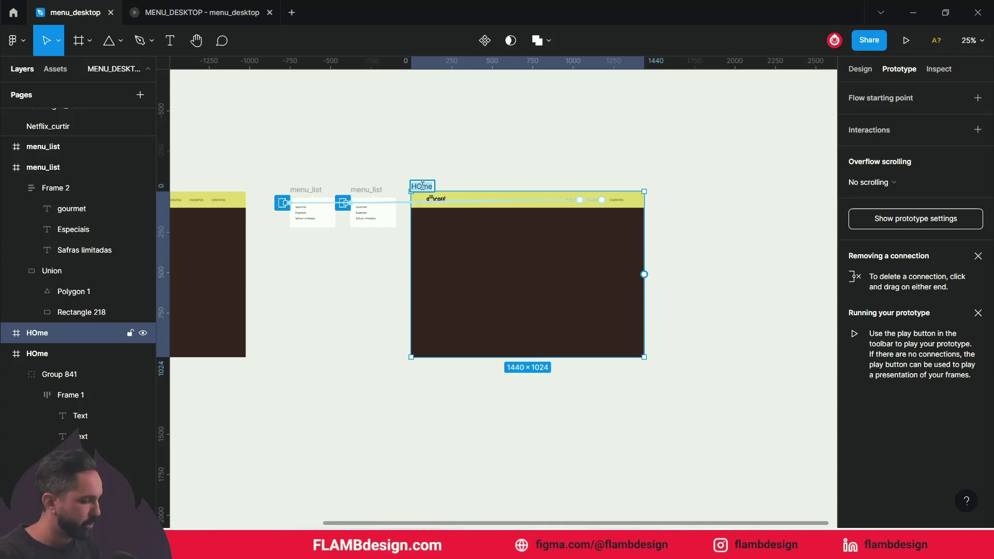
type("gourmet")
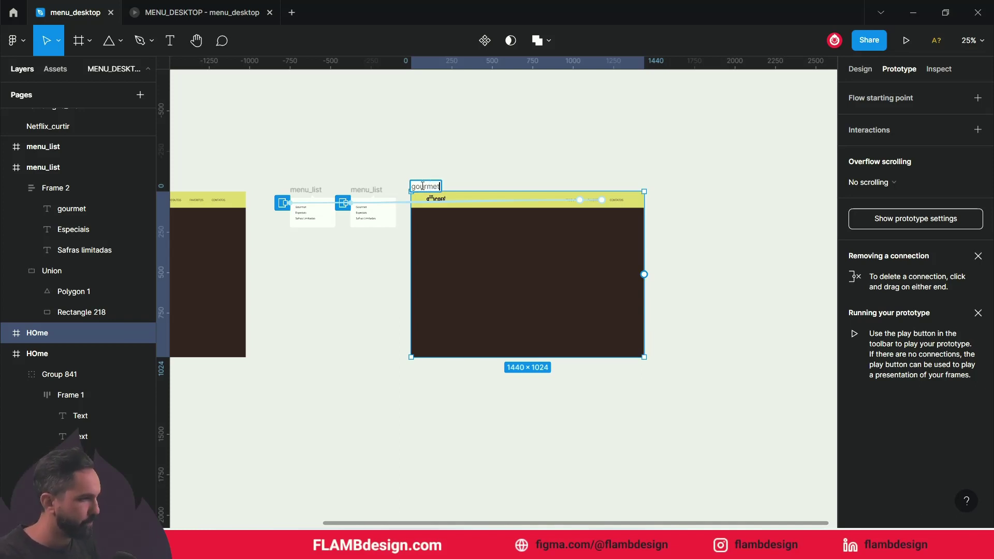
- Name the copy gourmet, duplicate it again as Especiais, and show its design properties
left_click(541, 132)
left_click(421, 191)
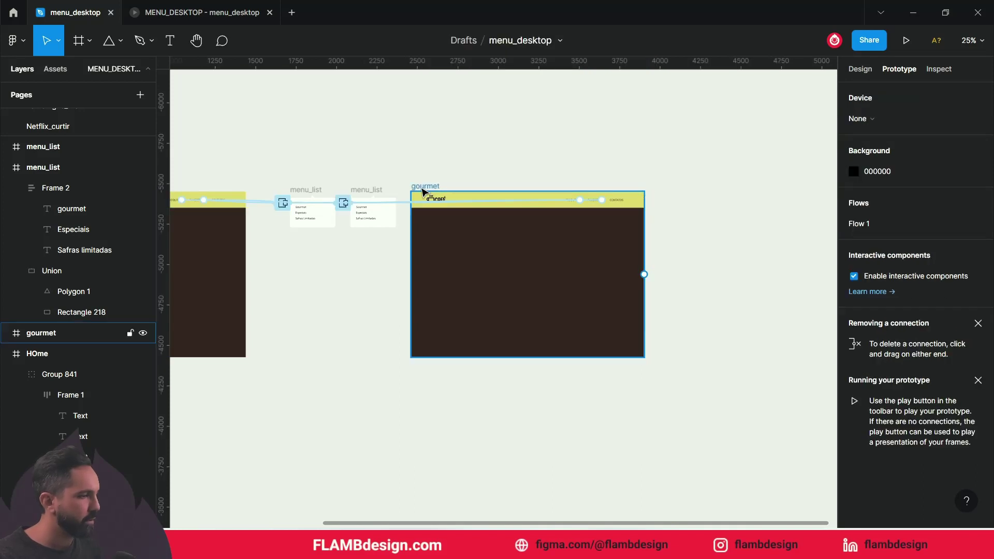
left_click_drag(421, 193, 705, 201)
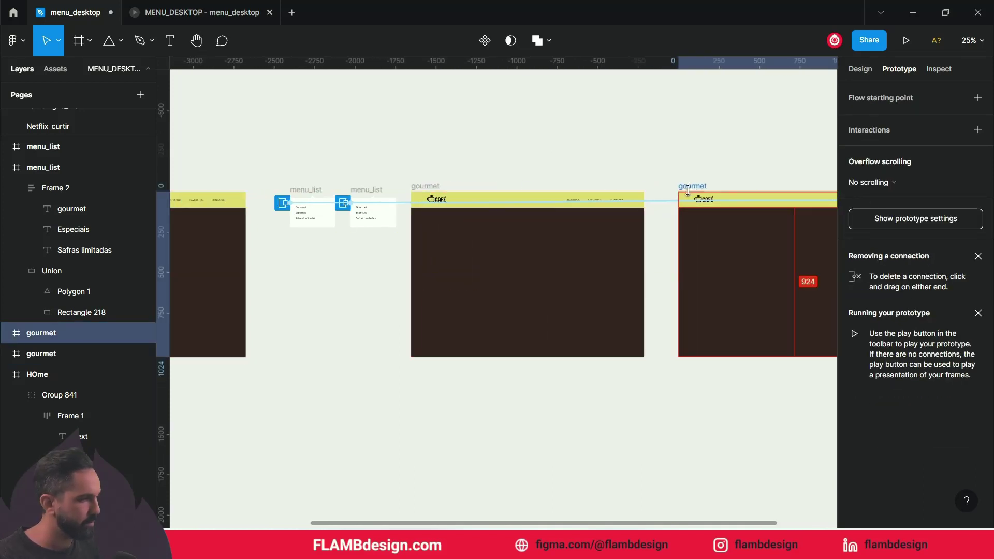
left_click_drag(679, 168, 537, 181)
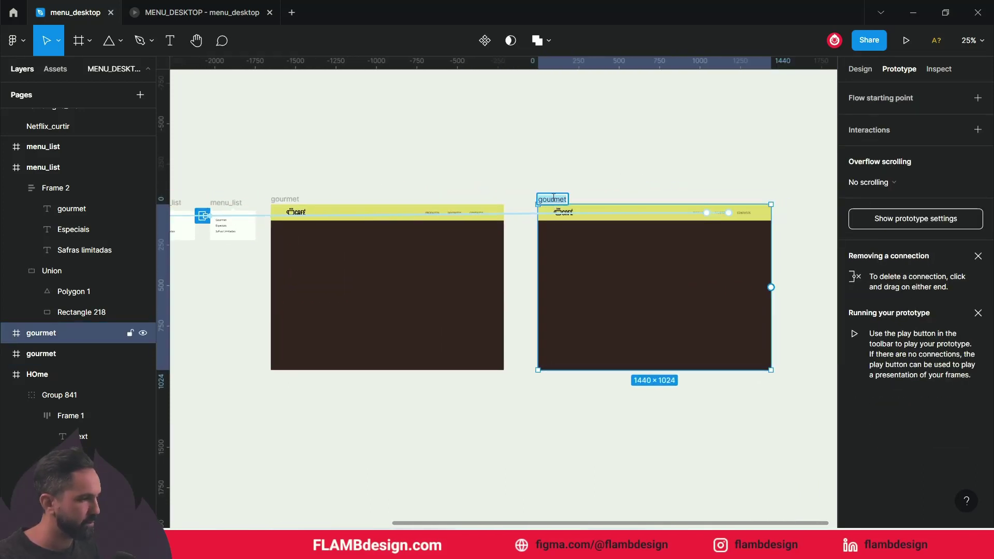
type("Especiais")
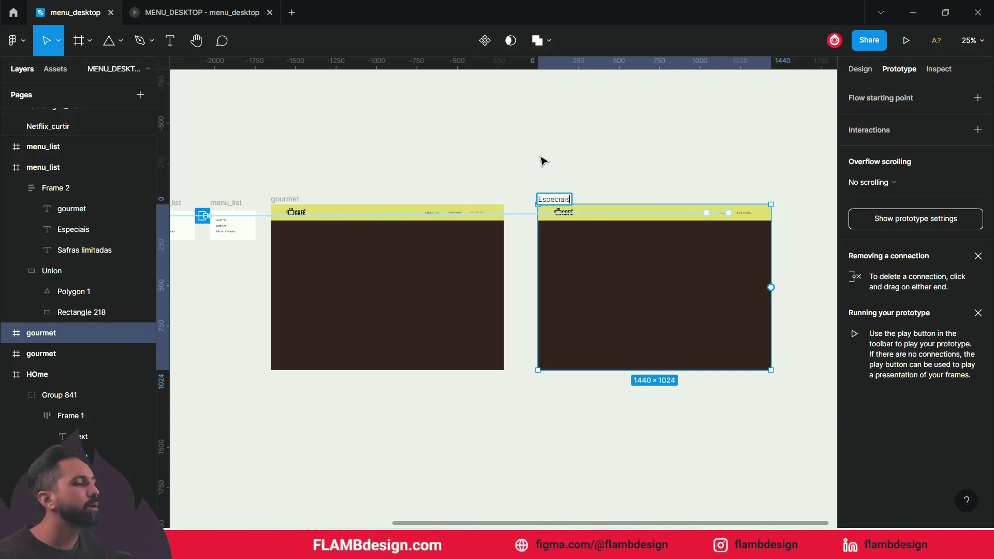
left_click(539, 160)
left_click(558, 197)
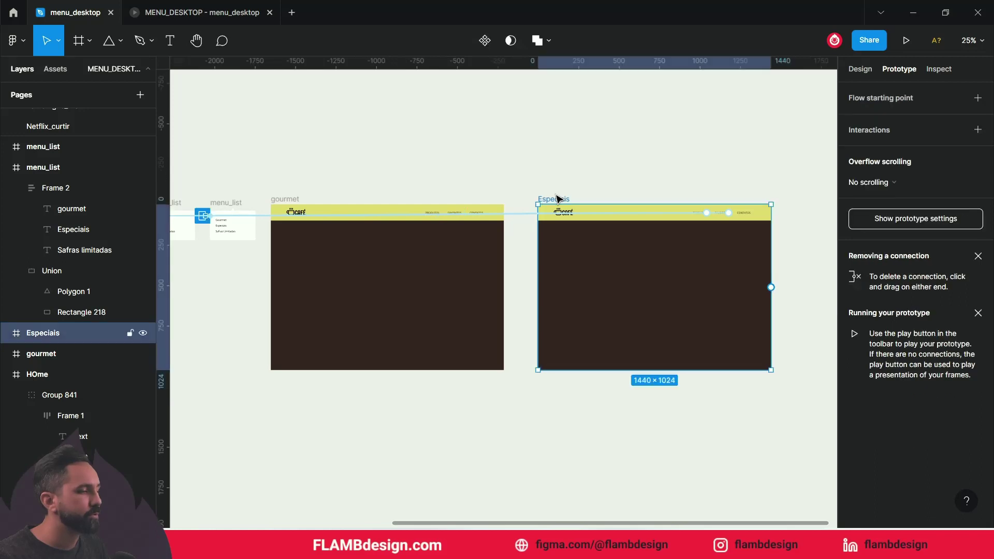
left_click(873, 71)
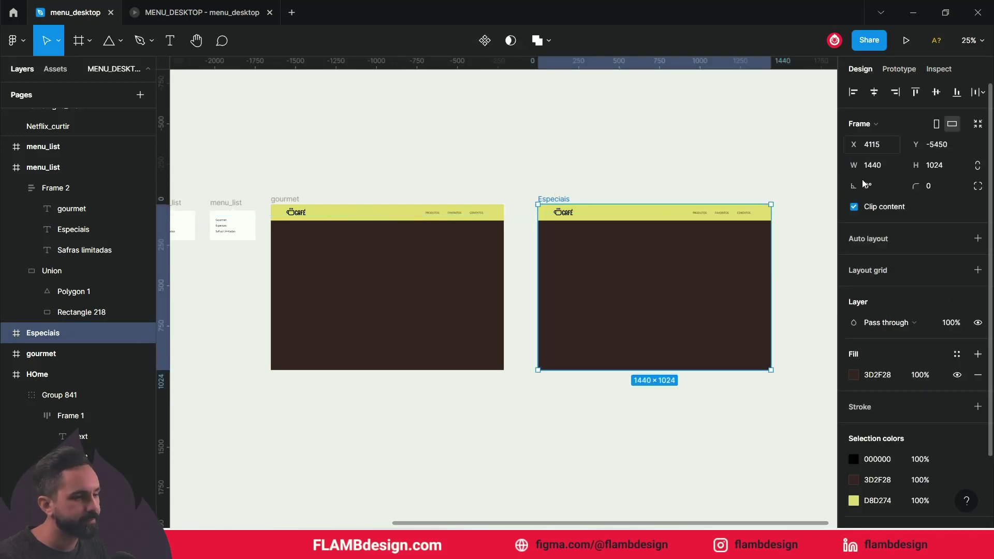
- Colour the Especiais frame fill dark red and the gourmet frame fill green 297B14
left_click(856, 376)
mouse_move(782, 330)
left_mouse_down()
mouse_move(797, 280)
mouse_move(809, 280)
left_mouse_up()
left_click(362, 206)
left_click(854, 375)
left_click_drag(810, 375, 755, 375)
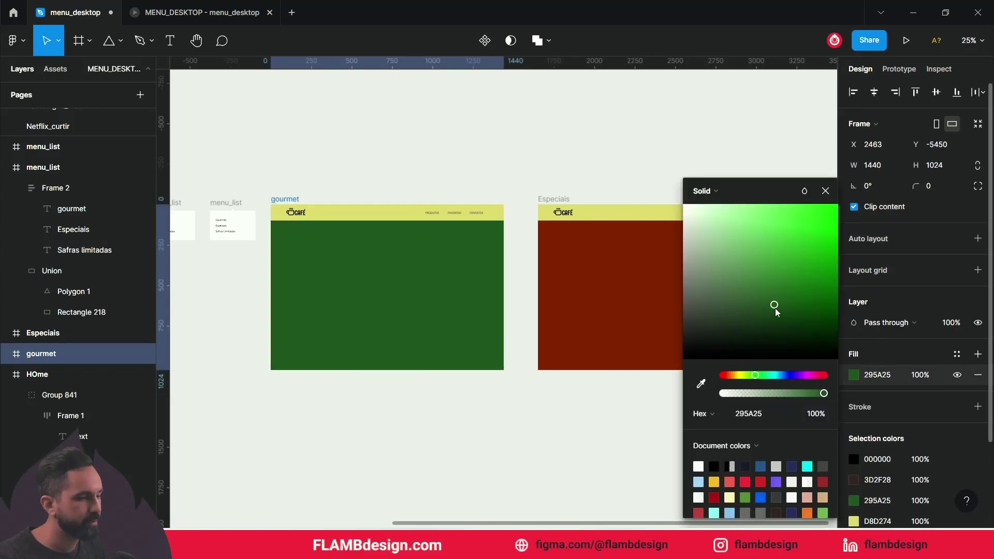
left_click_drag(775, 305, 811, 285)
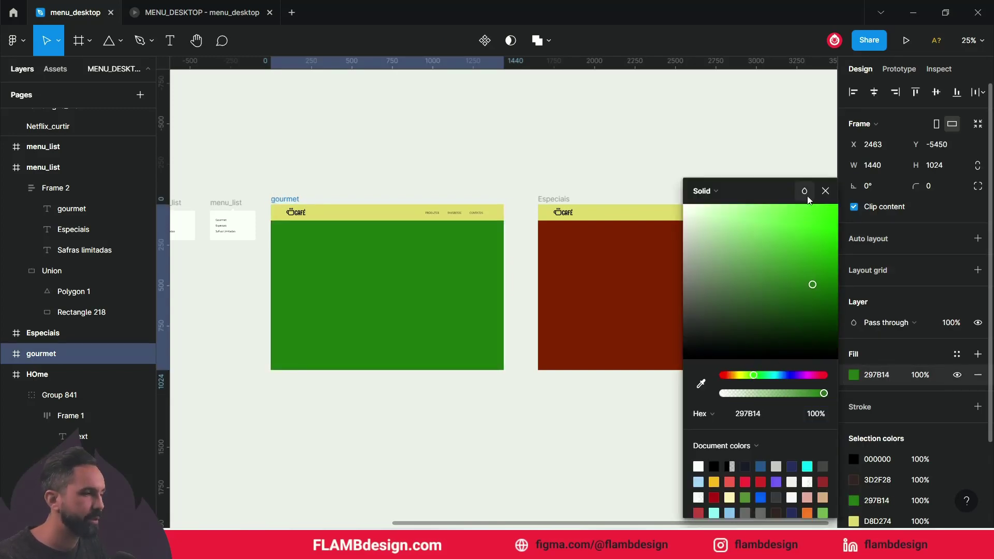
left_click(826, 191)
left_click(673, 162)
left_click_drag(317, 189, 613, 207)
left_click(550, 278)
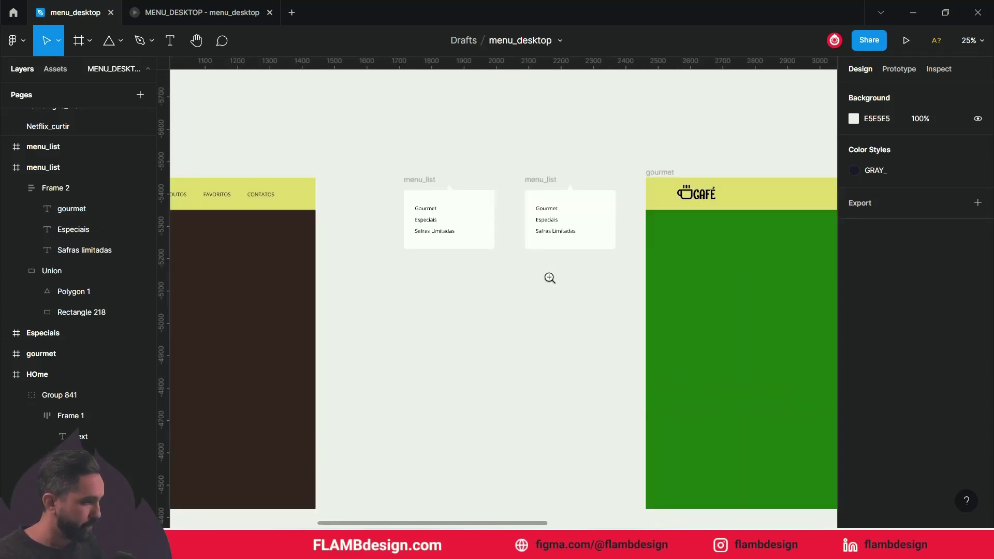
- Link the Gourmet dropdown item to the gourmet frame with an Instant Navigate to transition
left_click_drag(546, 256, 337, 260)
left_click(215, 220)
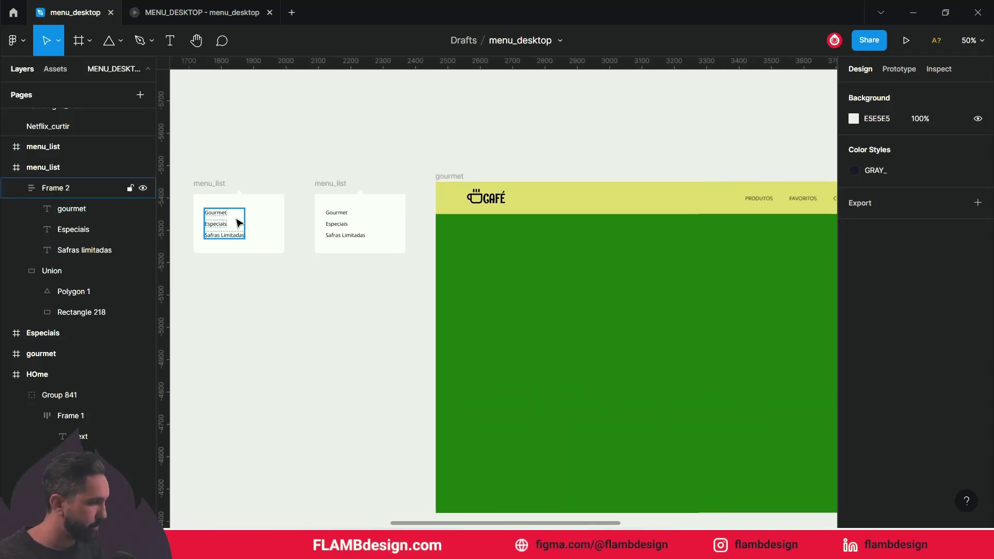
left_click_drag(239, 223, 326, 228)
key("Escape")
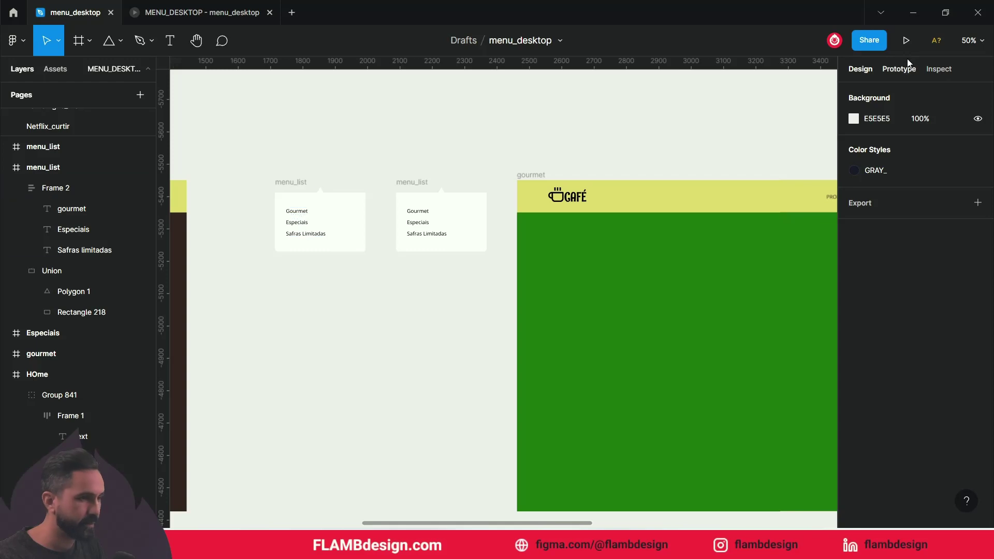
left_click(899, 68)
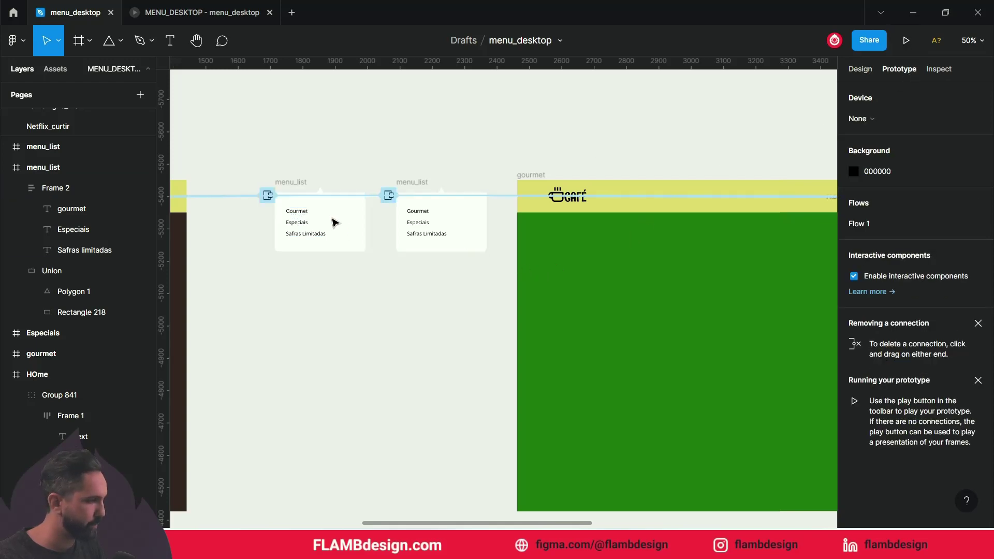
left_click(297, 210)
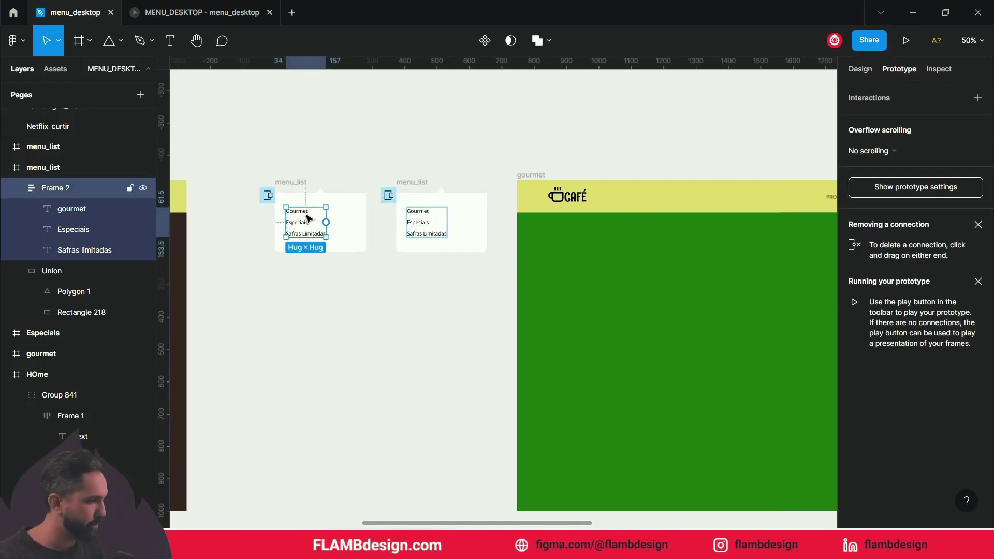
left_click(306, 214)
left_click(311, 214)
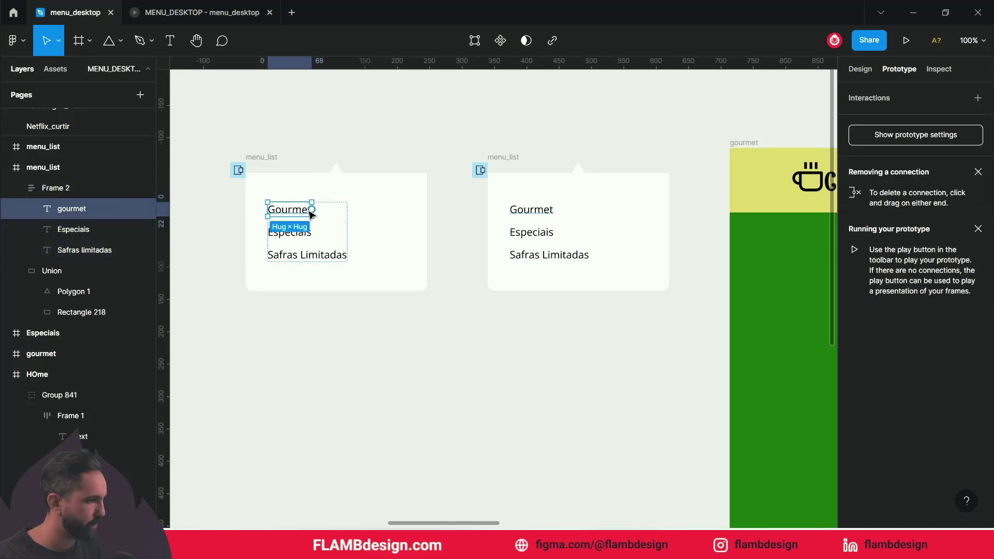
left_click_drag(312, 210, 734, 170)
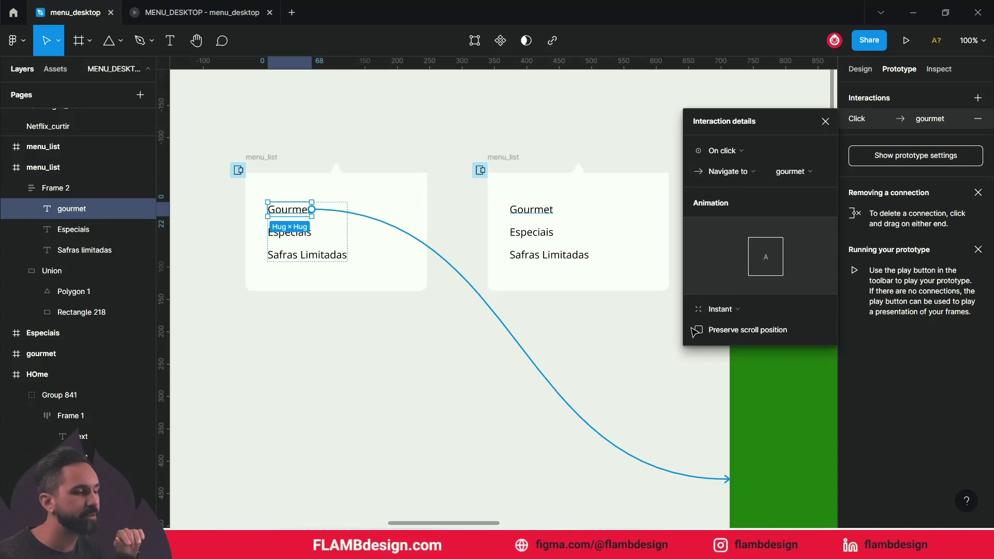
left_click(752, 309)
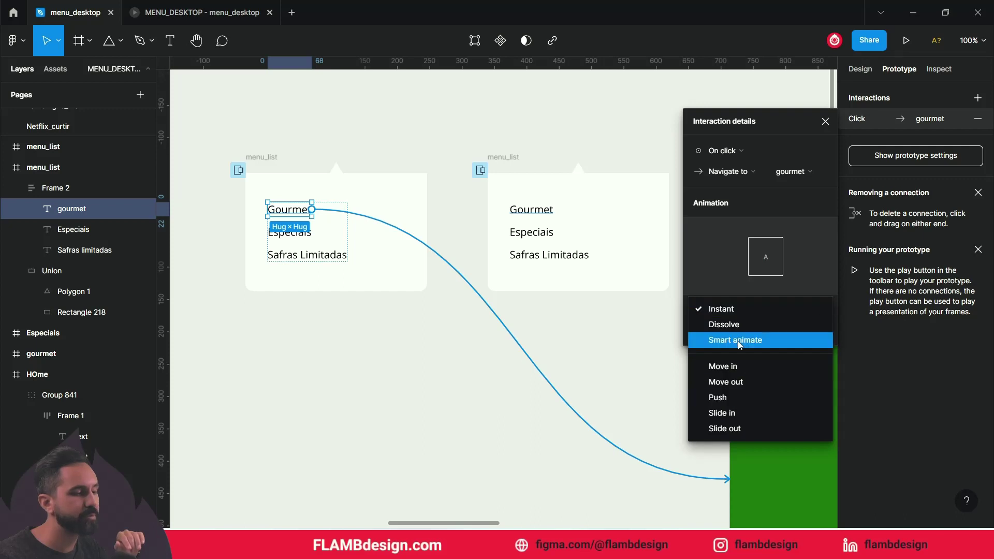
left_click(827, 124)
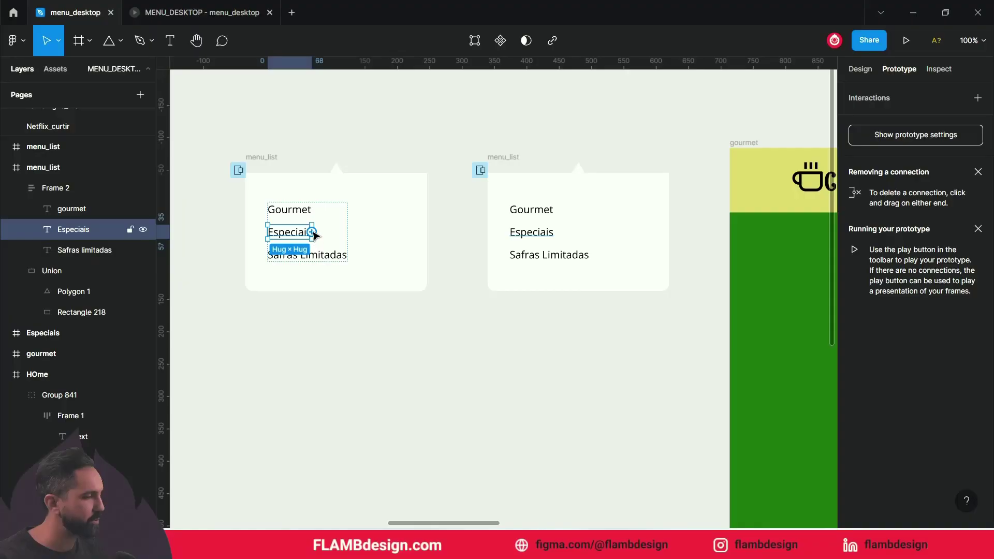
- Link the Especiais dropdown item to the Especiais frame
left_click_drag(312, 232, 894, 244)
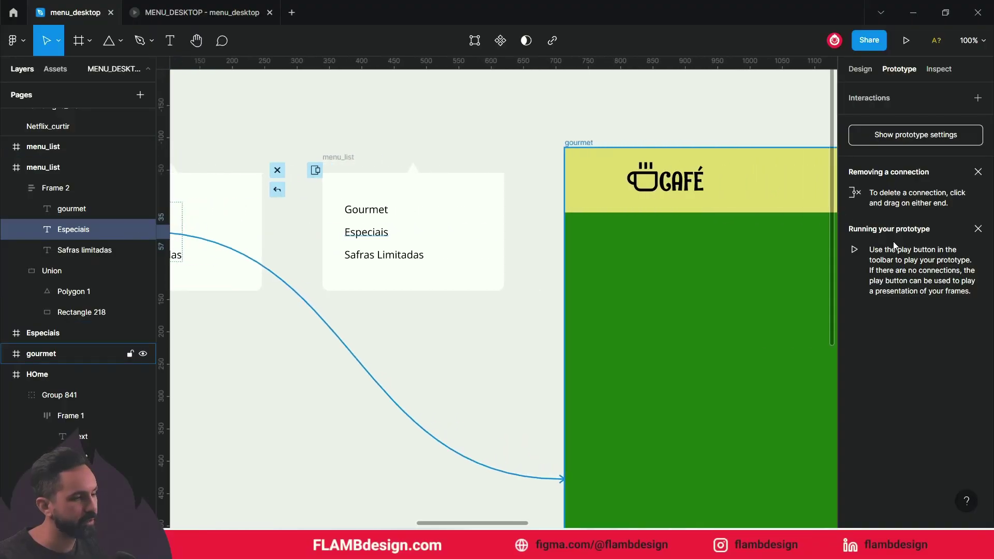
mouse_move(893, 242)
left_mouse_down()
mouse_move(655, 284)
mouse_move(745, 466)
left_mouse_up()
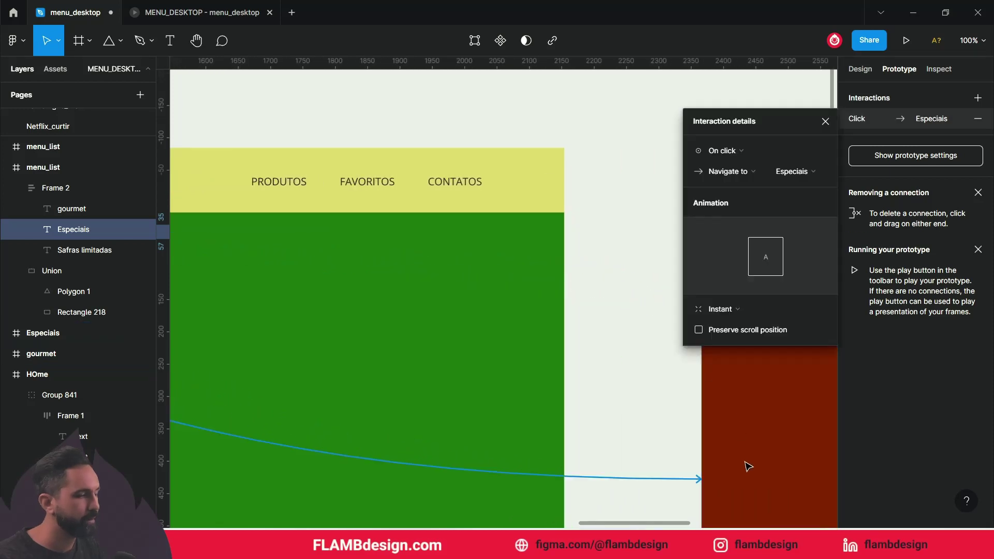
left_click(225, 22)
- Restart the preview and test Gourmet to the green page, then Especiais to the red page
key("r")
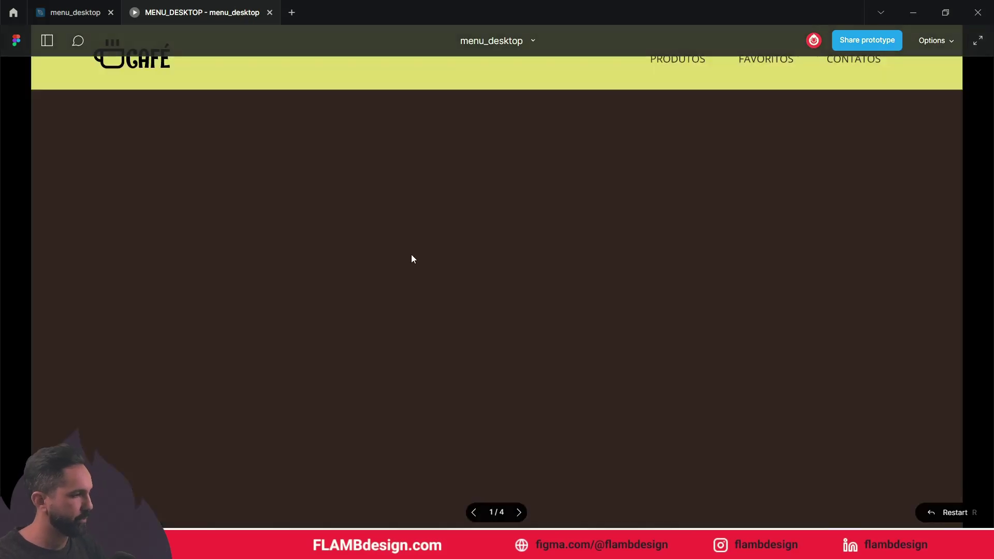
left_click(687, 63)
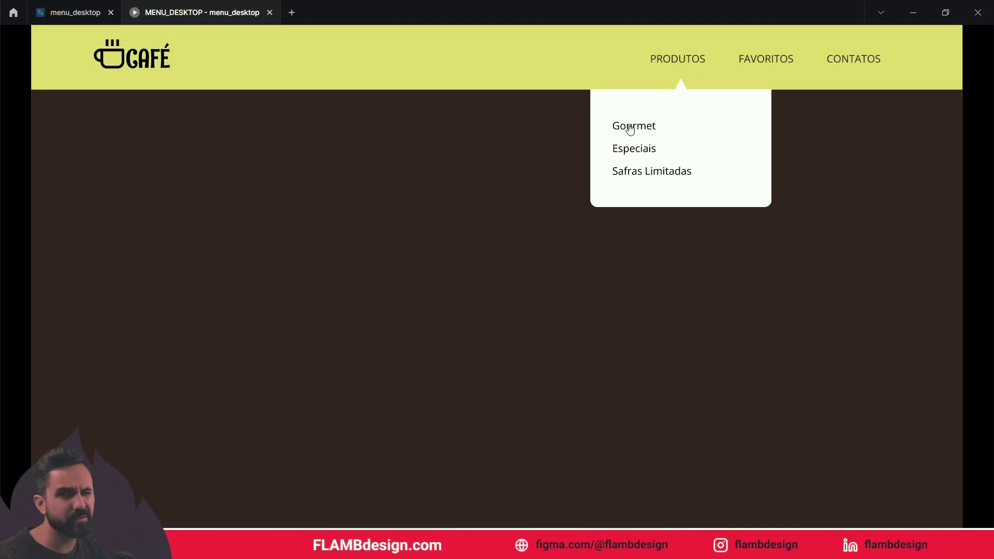
left_click(631, 128)
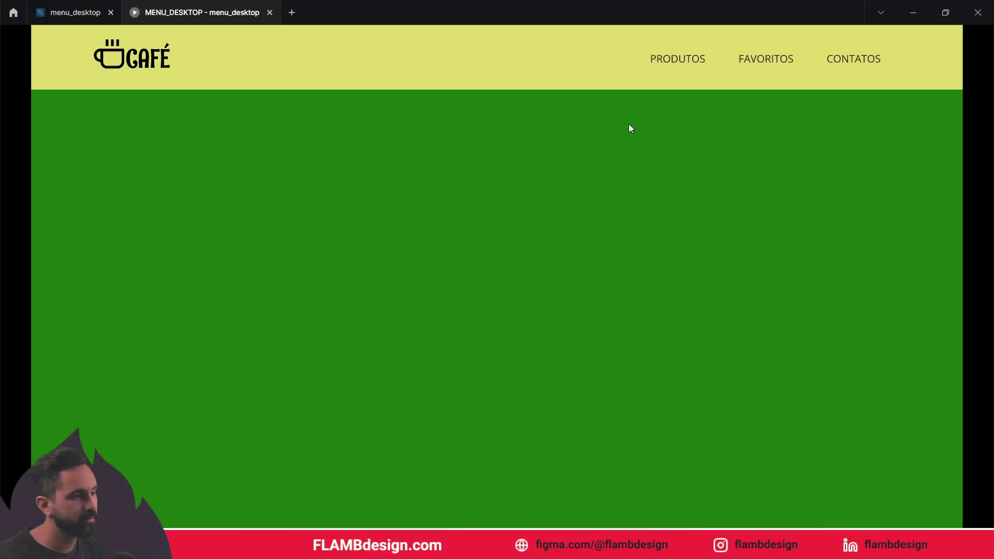
left_click(663, 62)
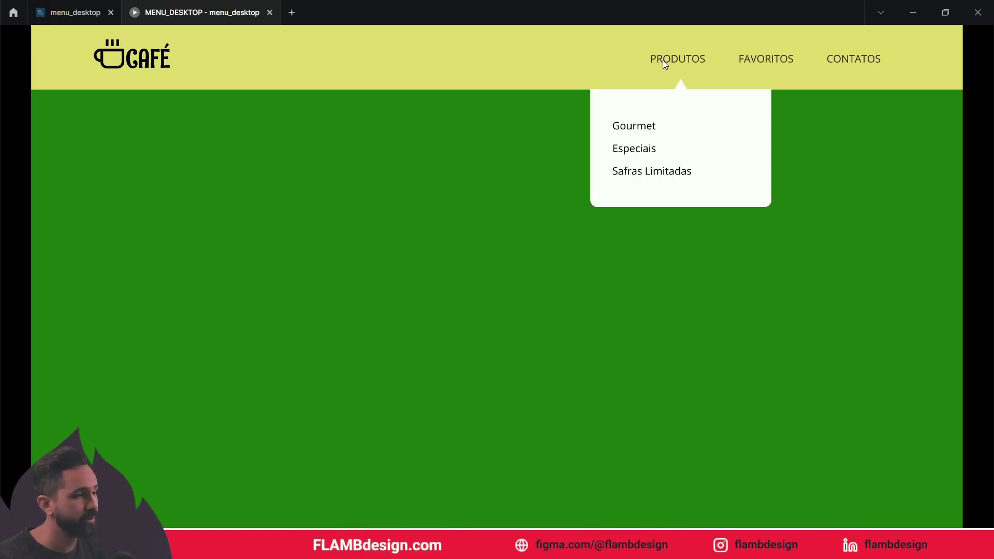
left_click(643, 150)
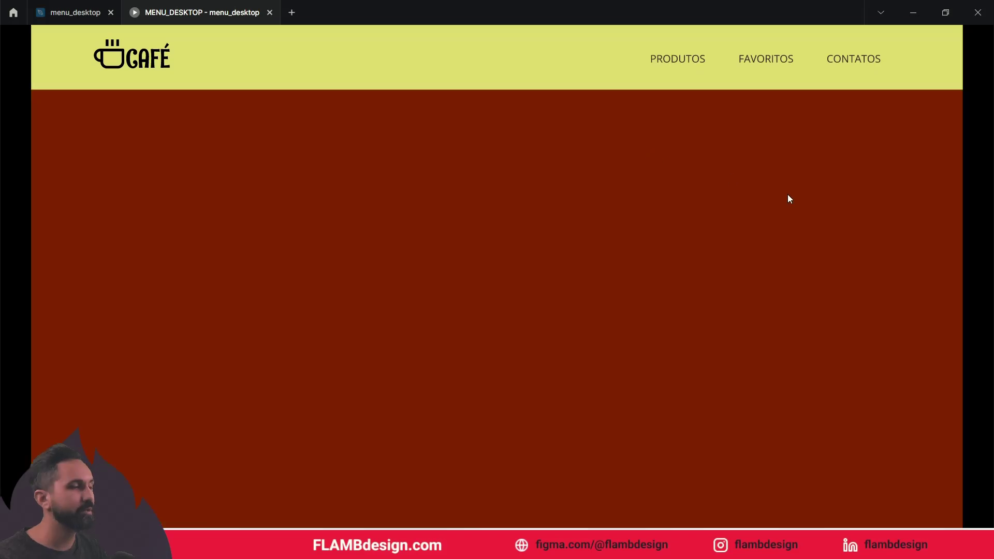
- Retest Especiais and Gourmet navigation, then close PRODUTOS and bring up the FAVORITOS dropdown
left_click(695, 62)
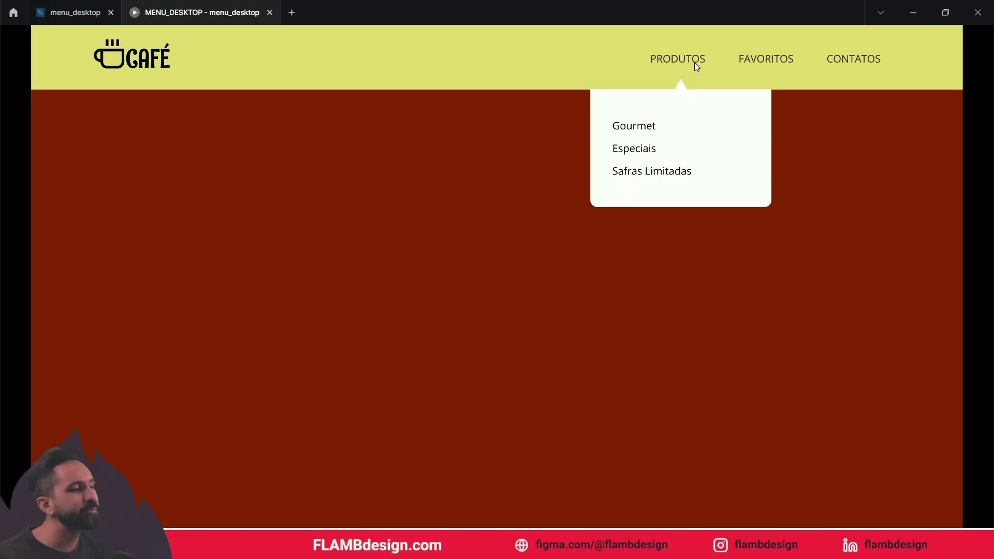
left_click(644, 152)
left_click(660, 63)
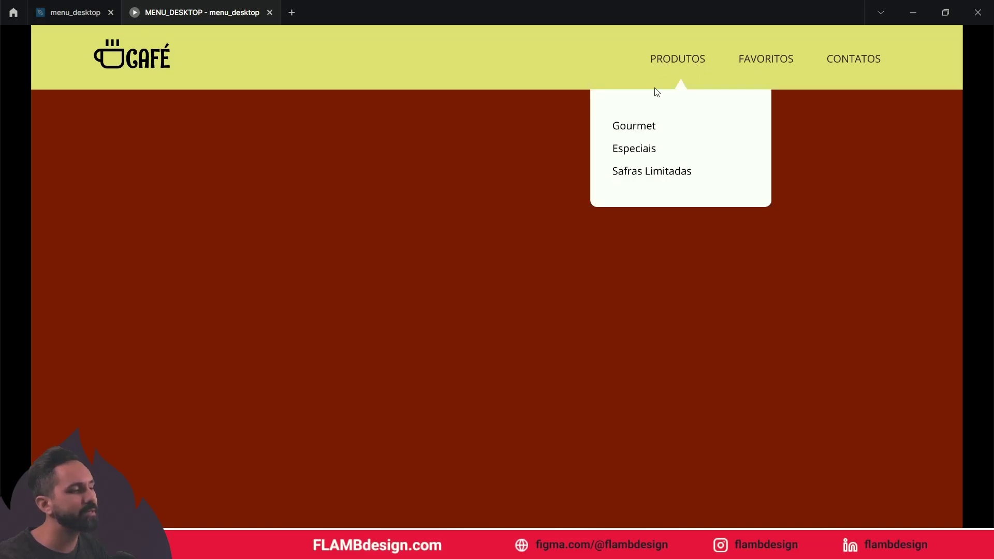
left_click(645, 134)
mouse_move(688, 70)
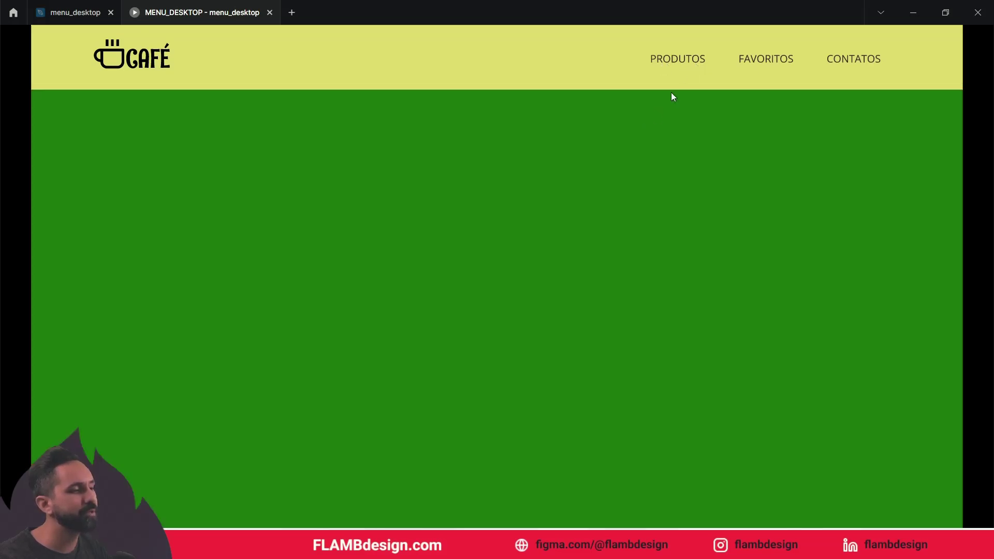
left_click(688, 69)
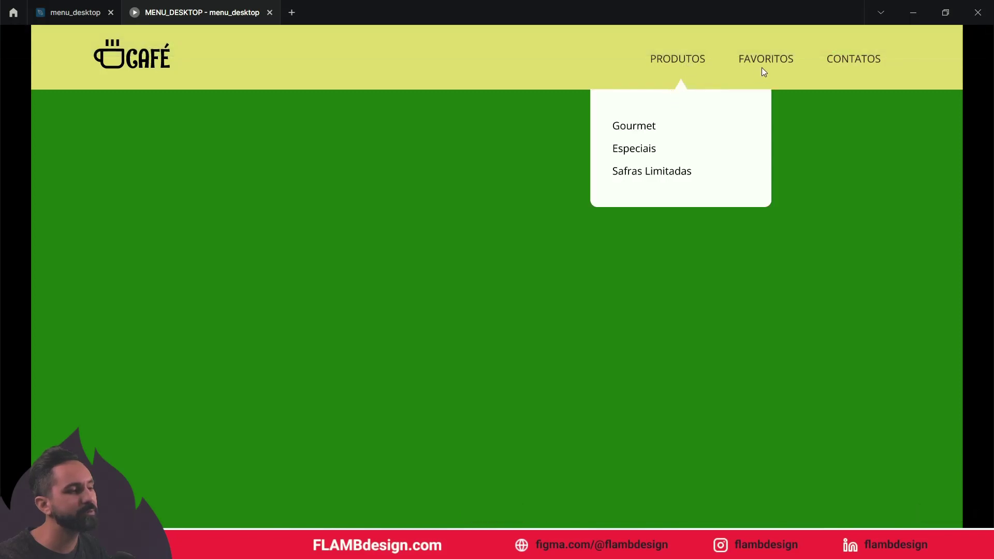
left_click(781, 67)
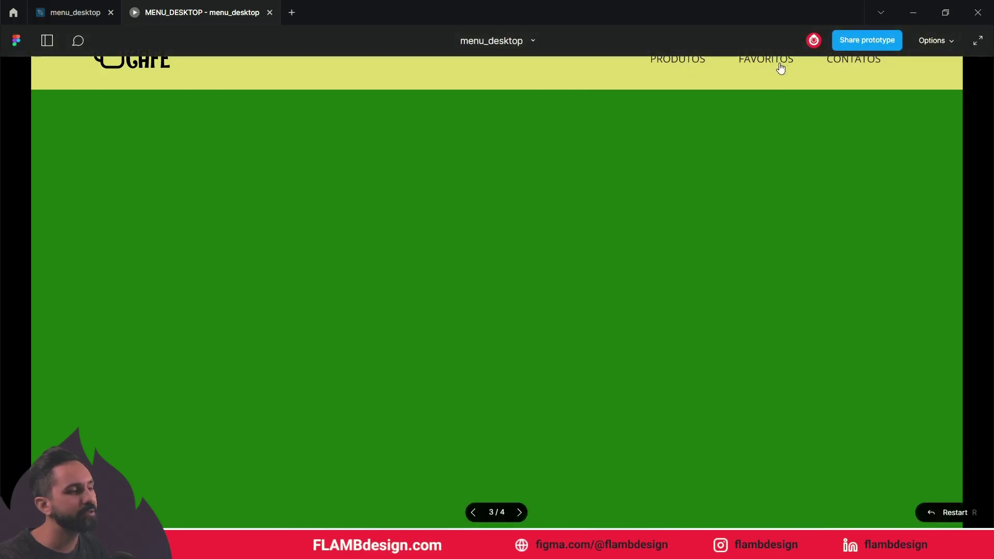
left_click(781, 68)
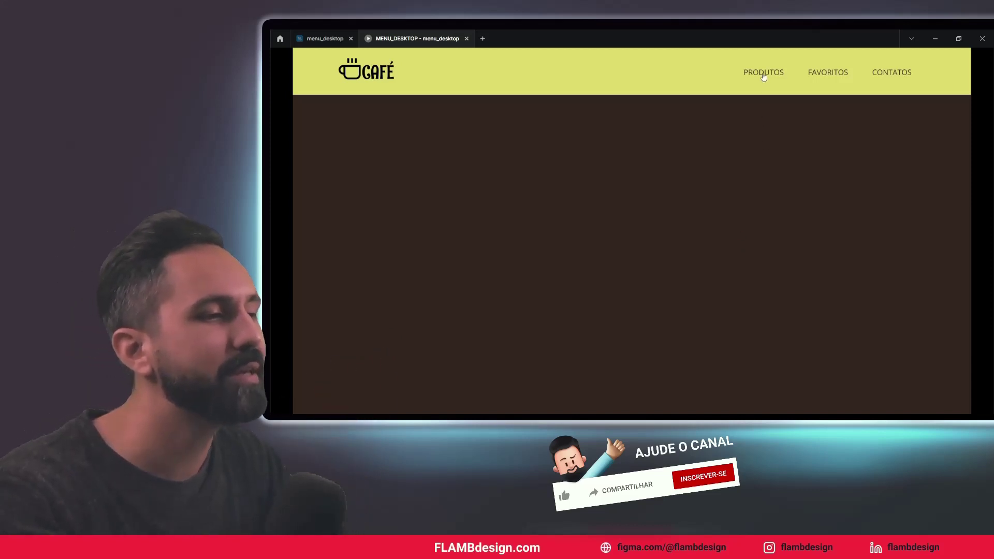
mouse_move(677, 59)
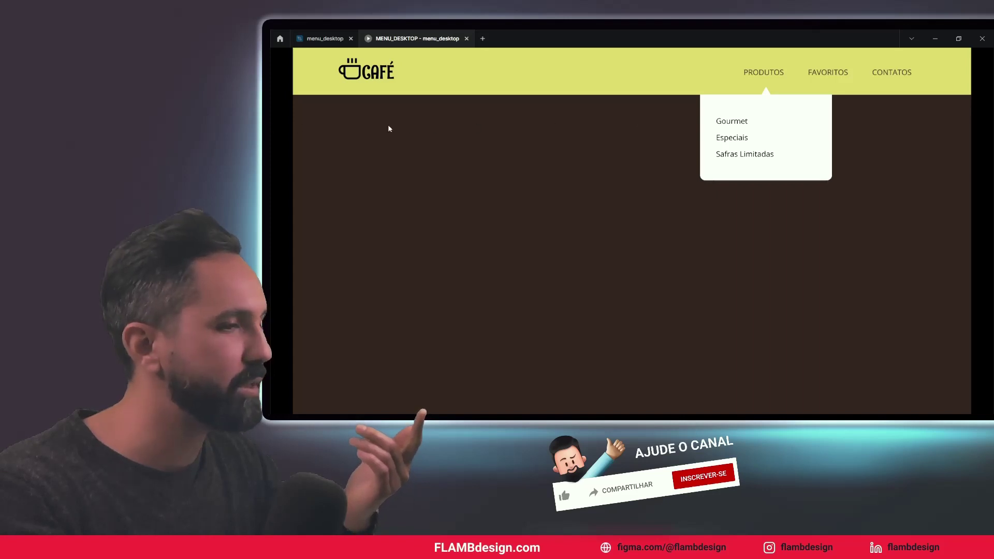
- Show the FAVORITOS dropdown with Gourmet, Especiais and Safras Limitadas on the home page
left_click(826, 76)
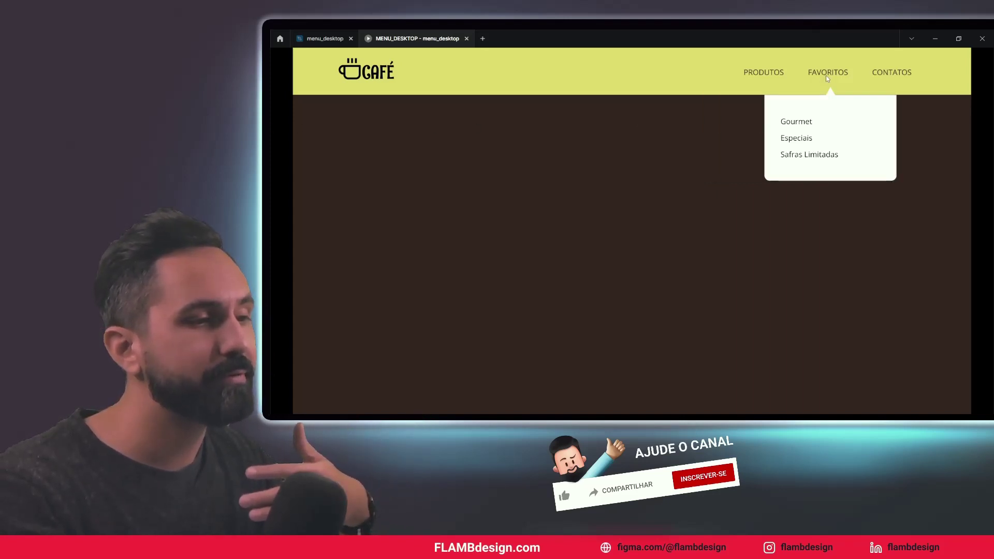